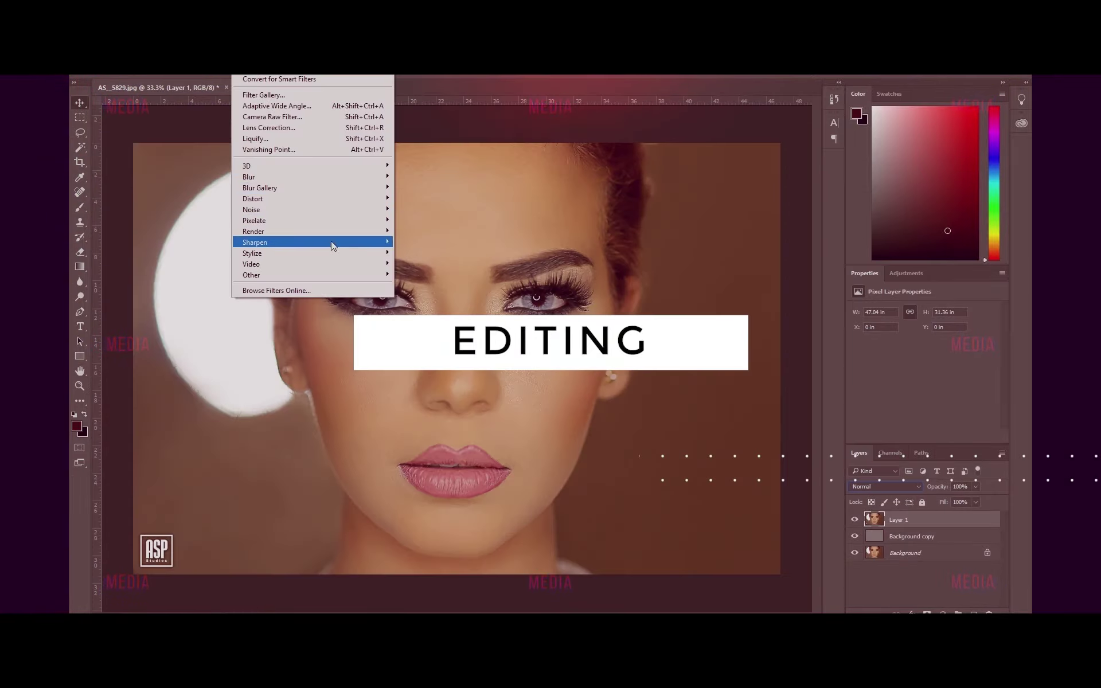
Step: Confirm the High Pass filter on the portrait's Background copy layer
click(424, 289)
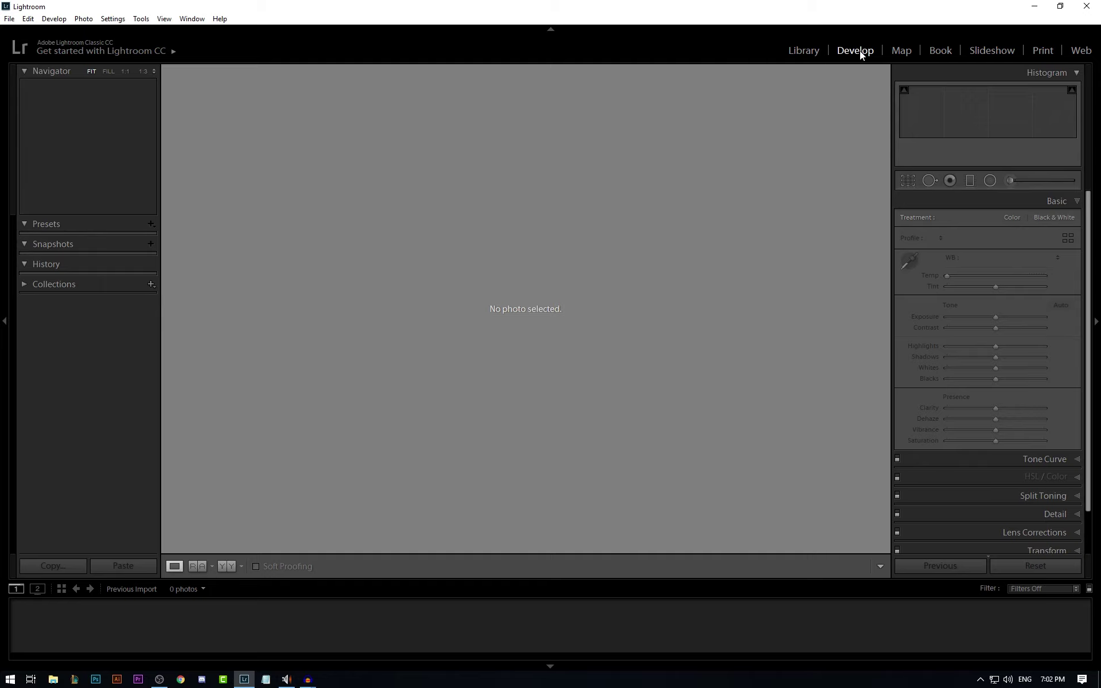
Step: Switch from Develop to the Library module and bring up the File menu
click(794, 50)
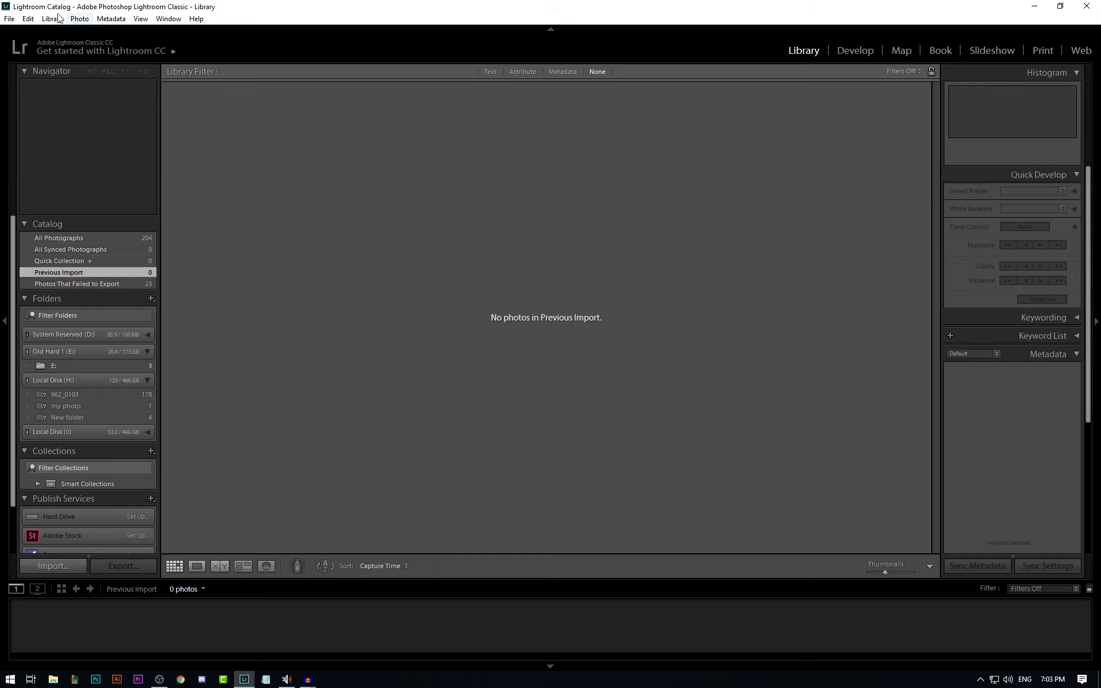
click(11, 19)
Step: Create a new catalog in a Desktop folder named with the user's name, skipping the old catalog's backup
click(42, 31)
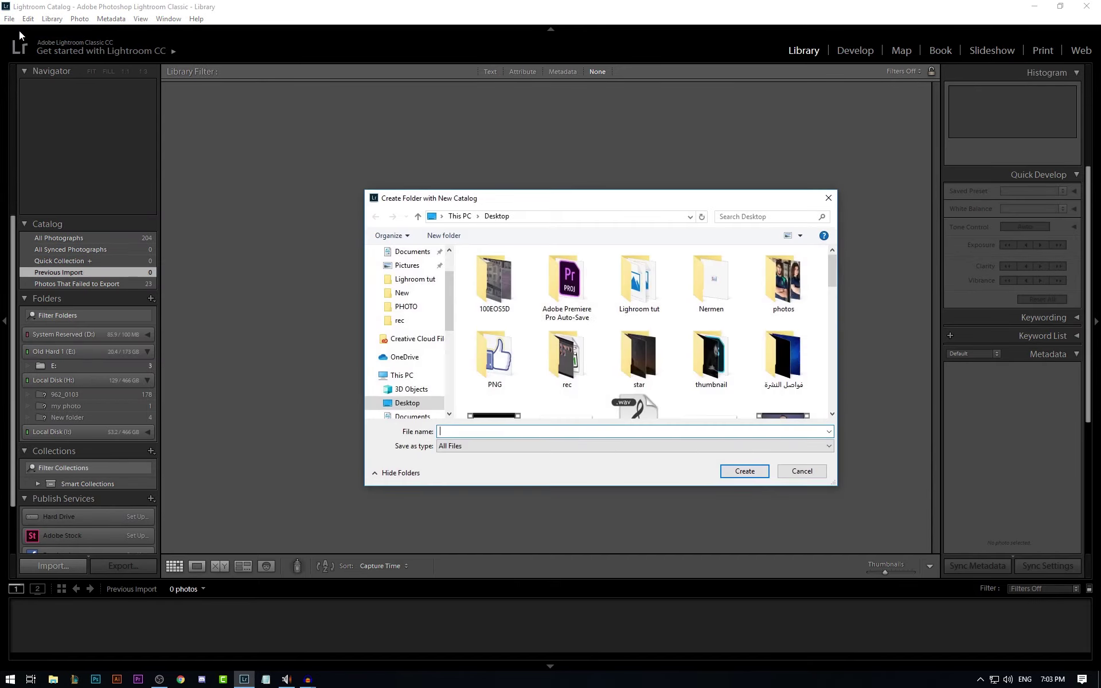
click(407, 406)
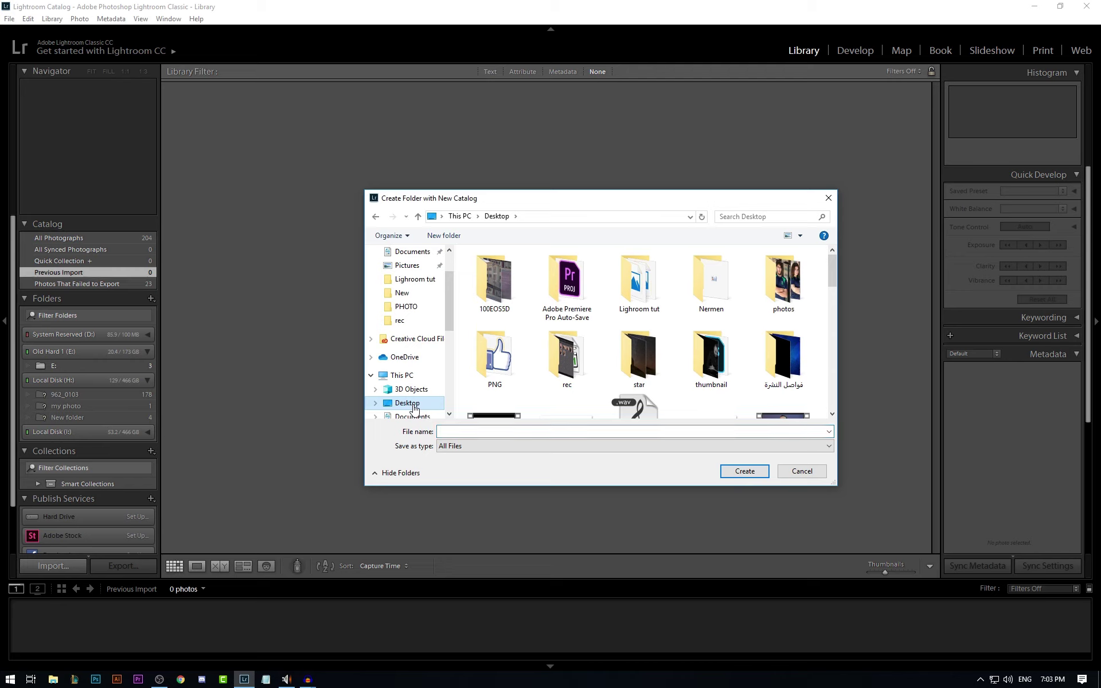
click(475, 431)
text(ahmed saeed)
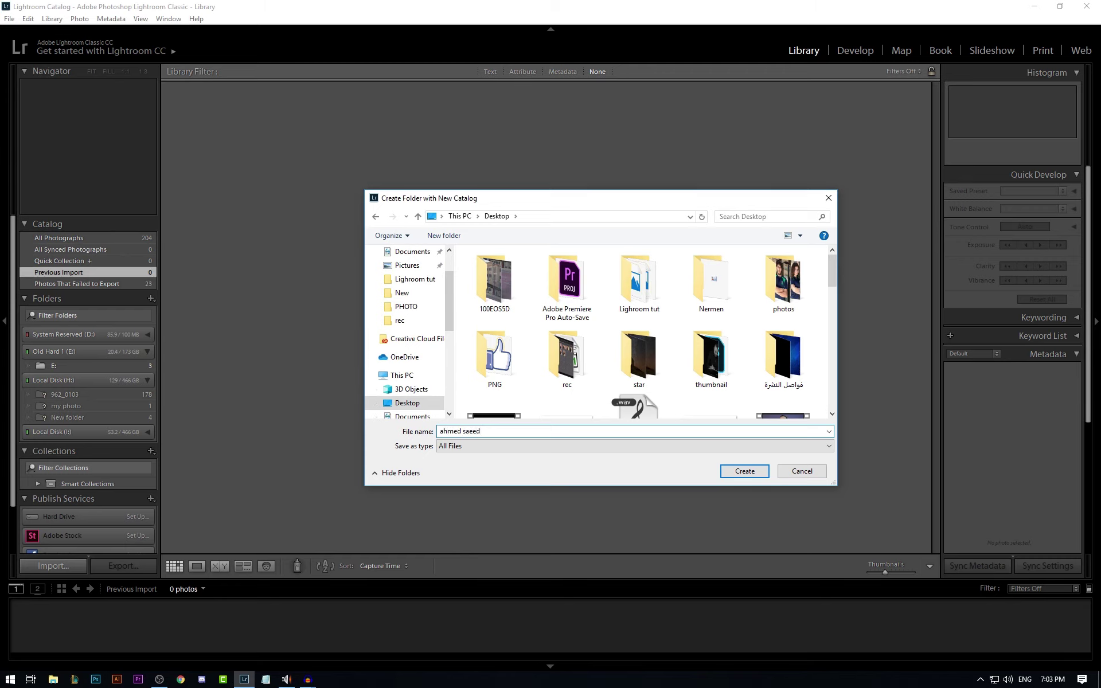
click(744, 471)
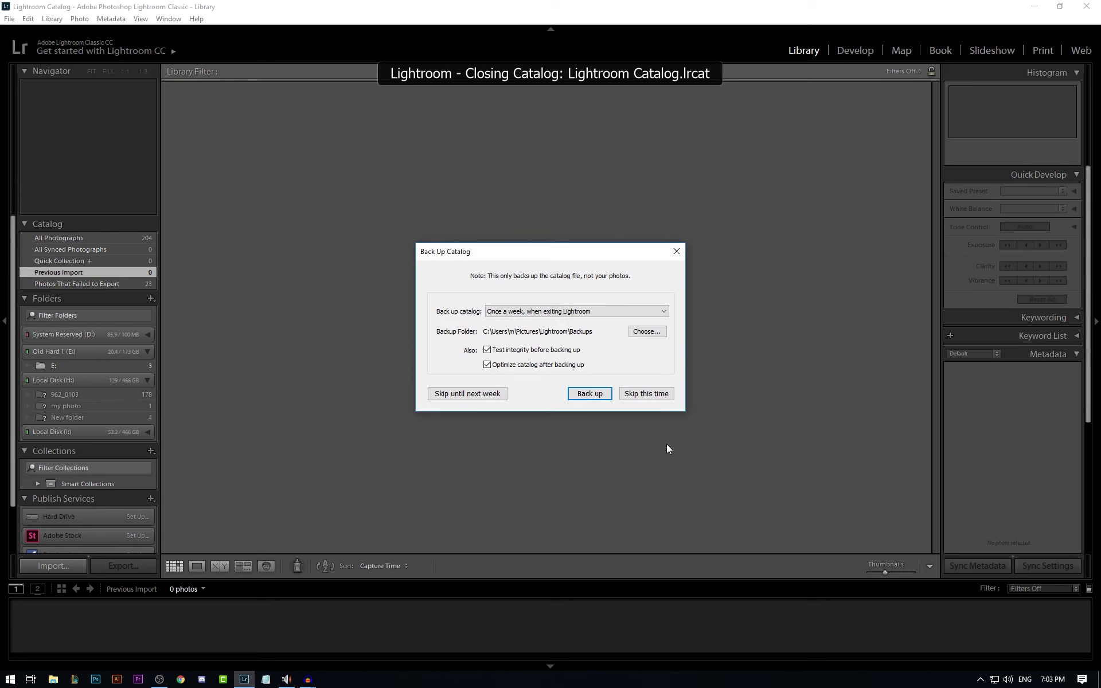
click(656, 398)
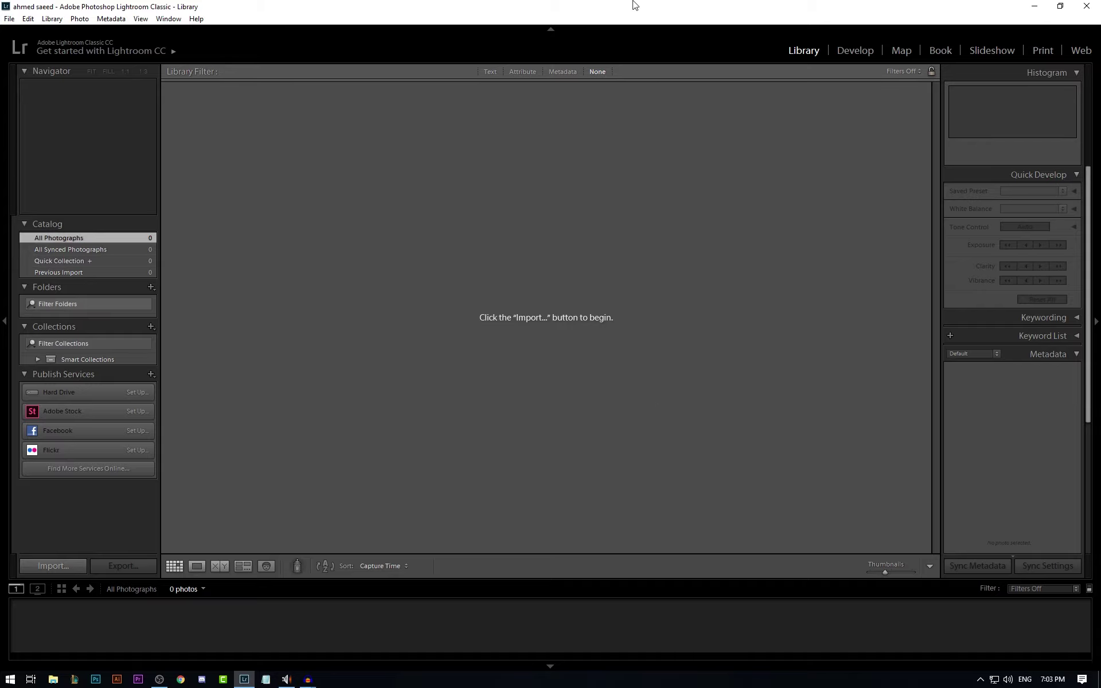
double_click(579, 8)
double_click(21, 18)
drag(593, 349, 35, 201)
drag(801, 207, 776, 195)
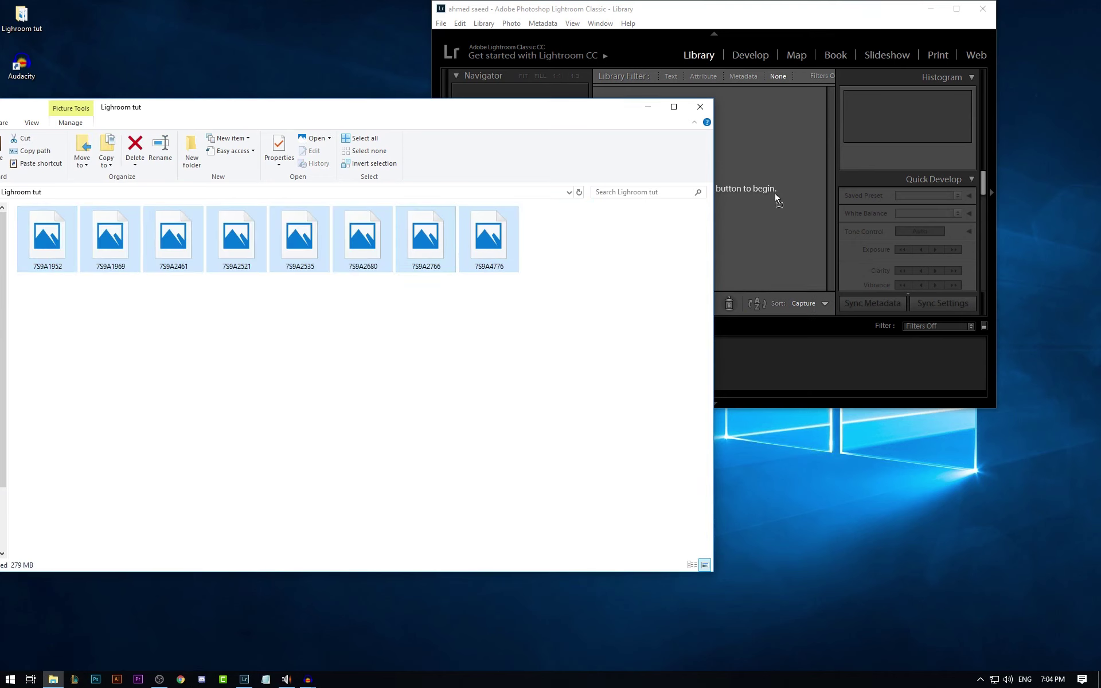
drag(776, 197, 470, 288)
double_click(670, 9)
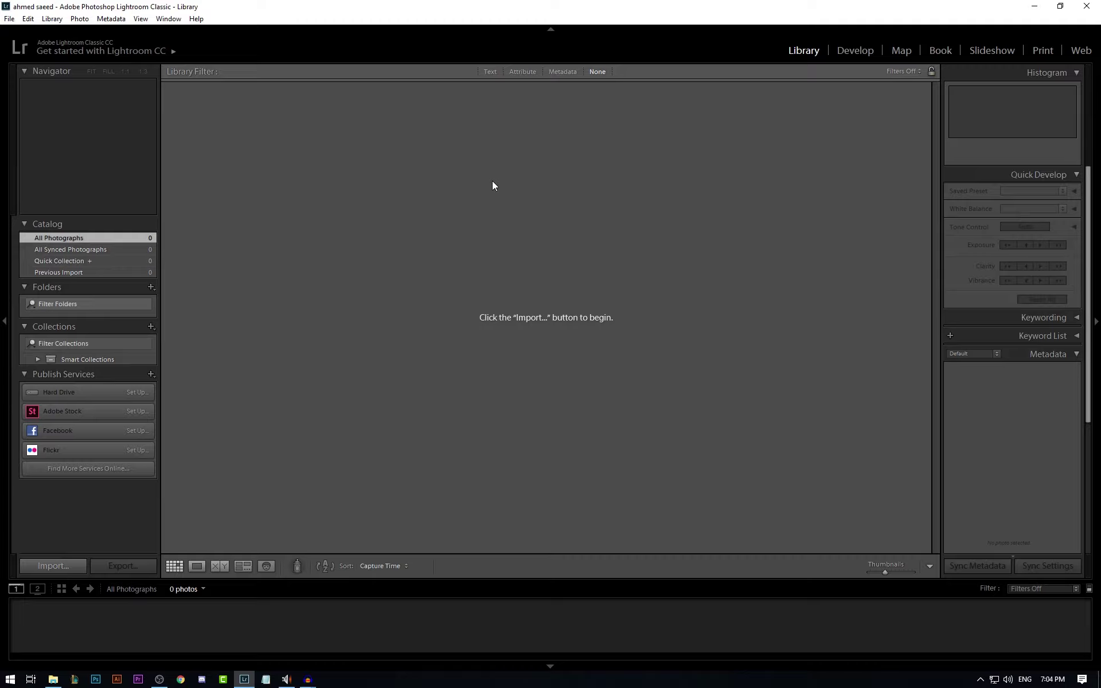
click(9, 19)
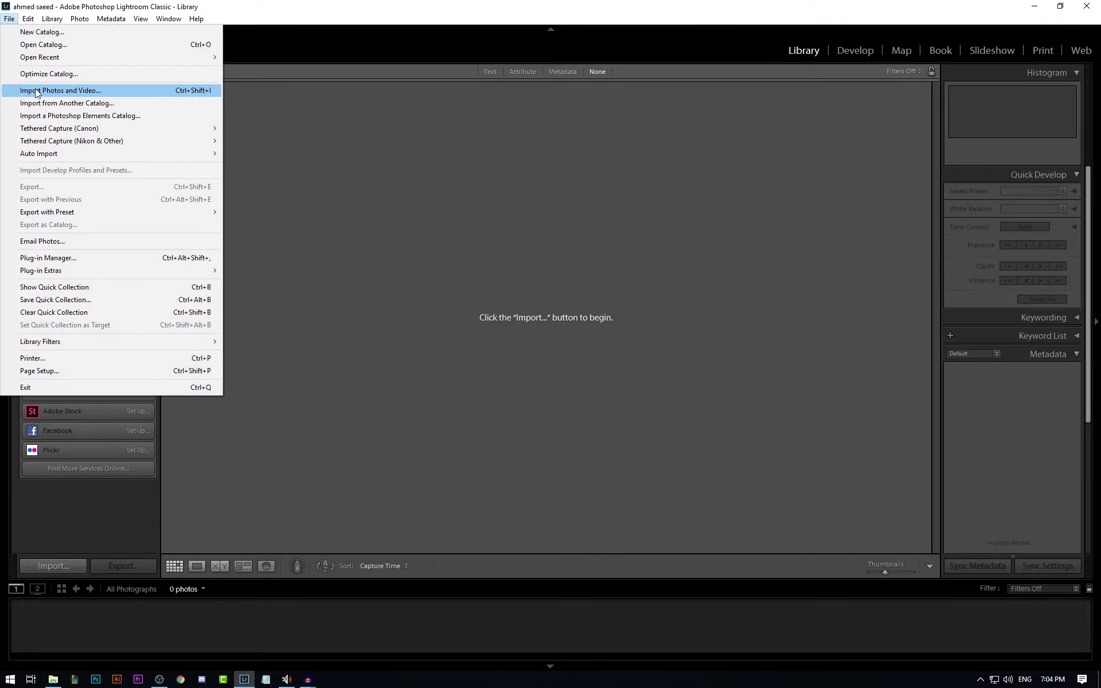
click(35, 92)
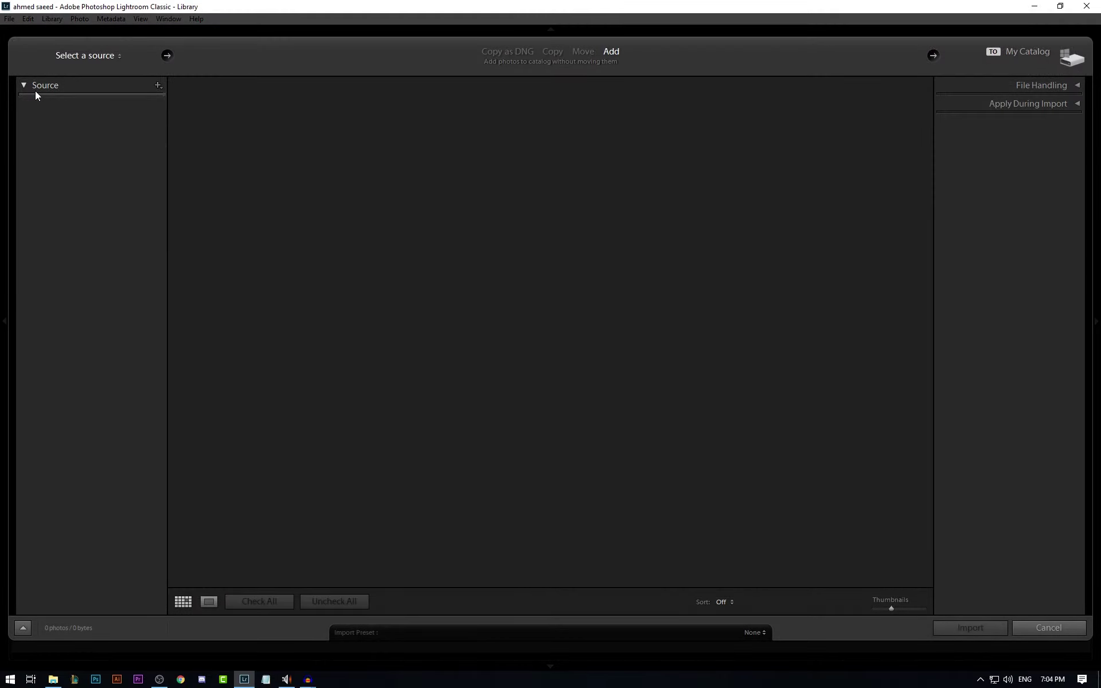
click(164, 55)
click(102, 92)
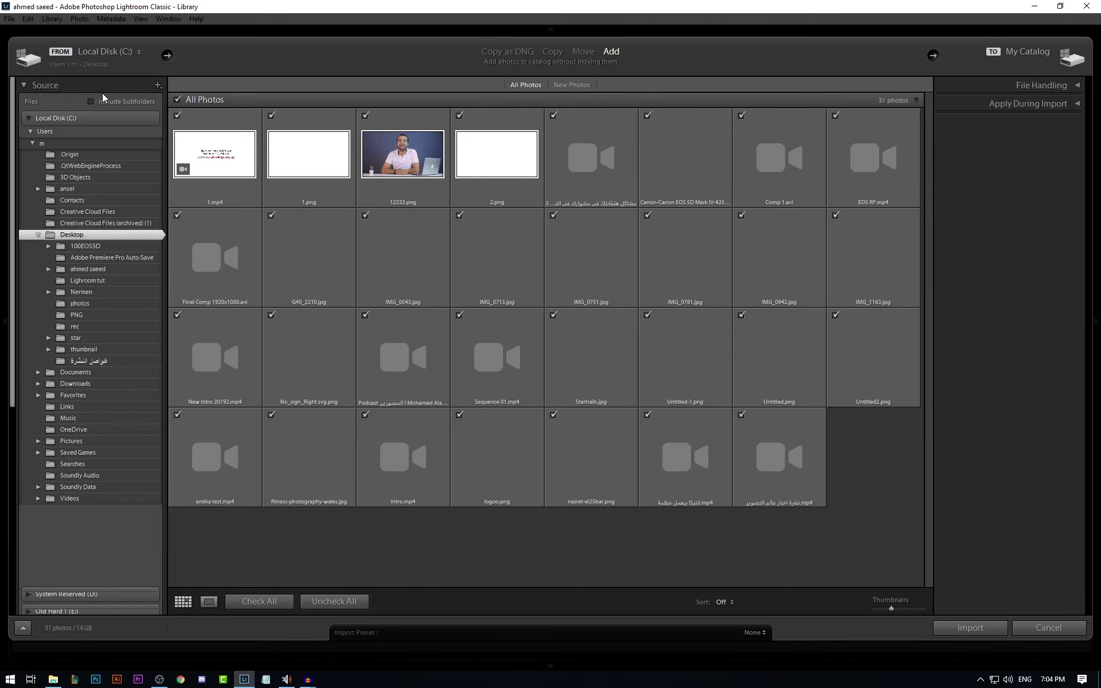
click(86, 280)
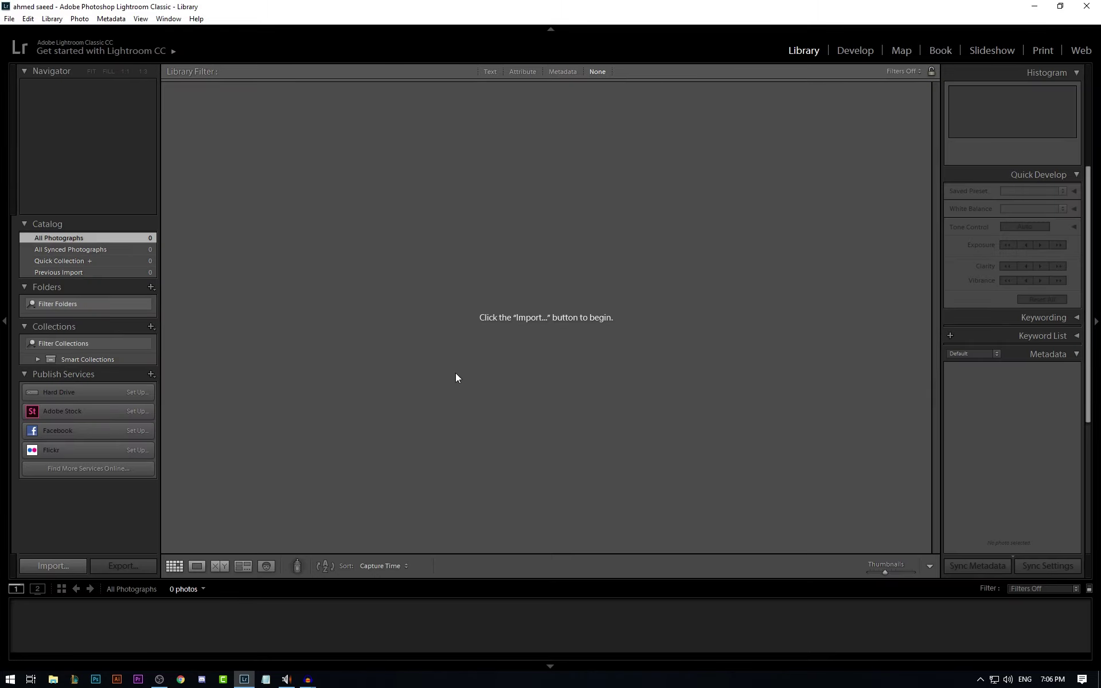
Step: Import all nine CR2 portraits from Desktop > Lighroom tut into the catalog
click(79, 566)
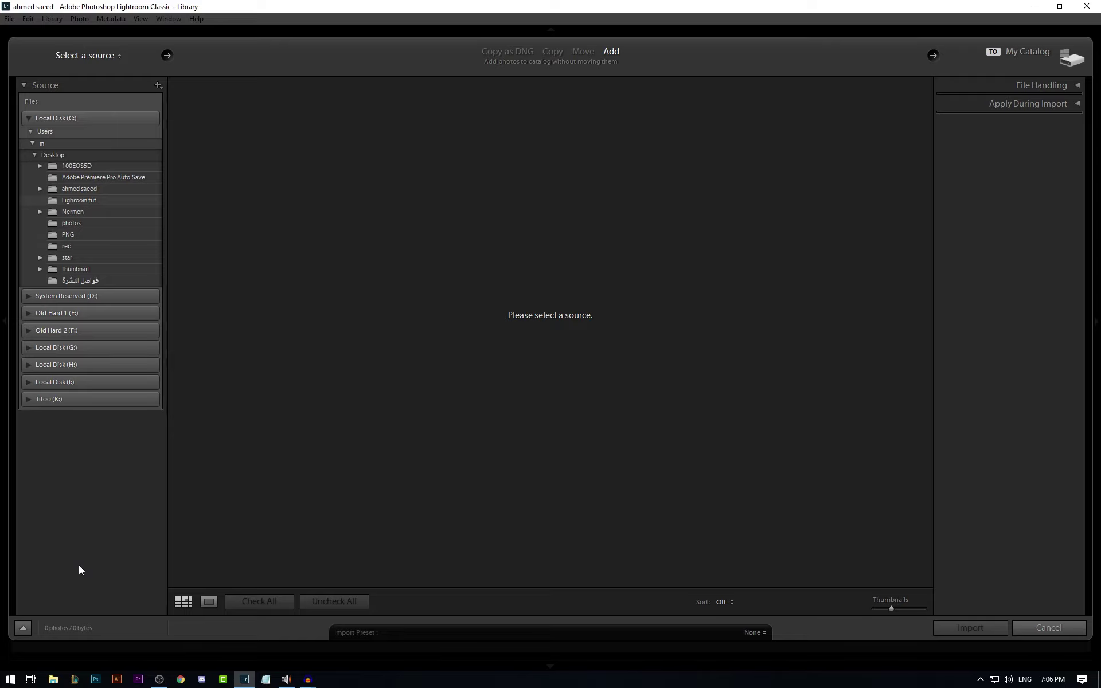
click(80, 200)
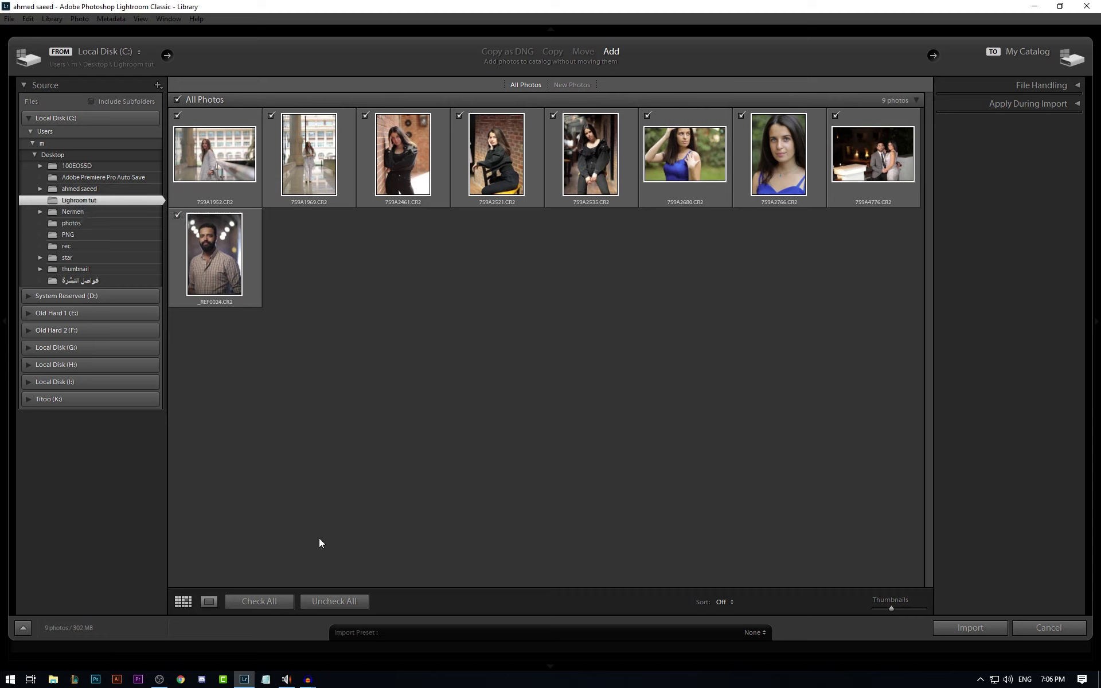
click(334, 601)
click(553, 115)
click(741, 115)
click(176, 215)
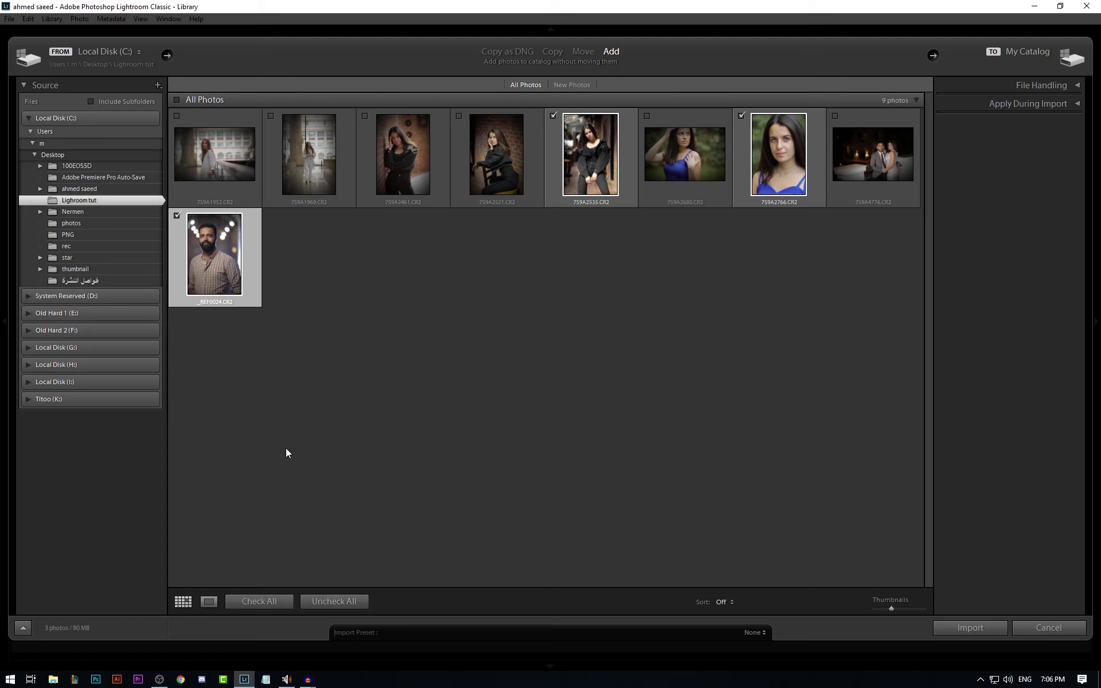
click(256, 602)
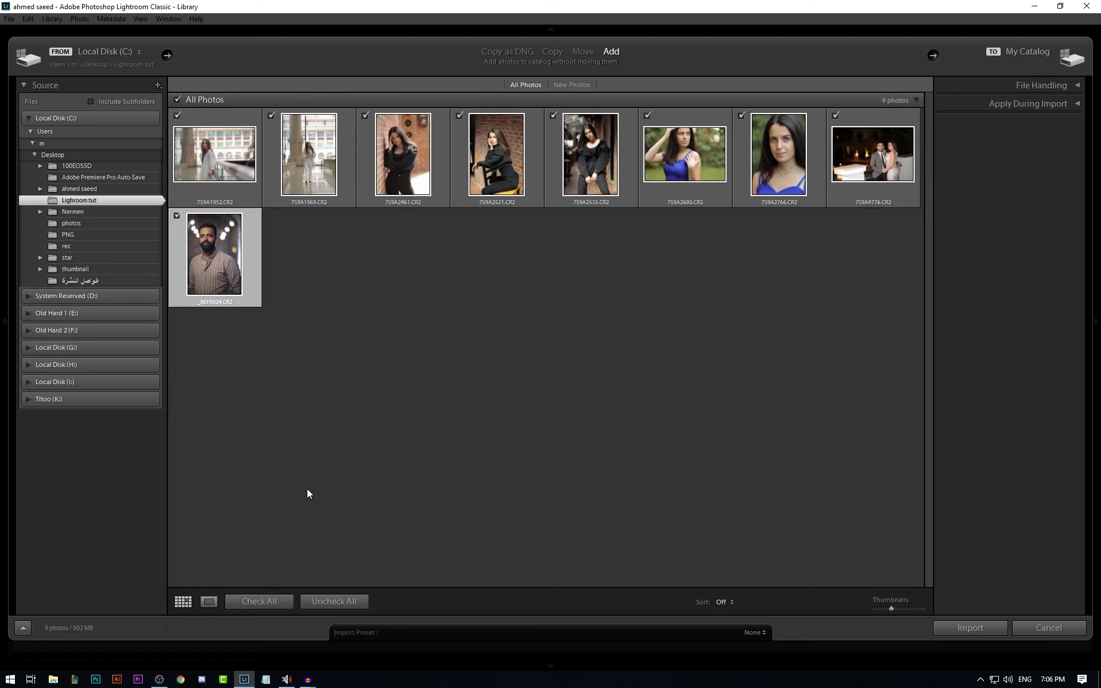
click(976, 628)
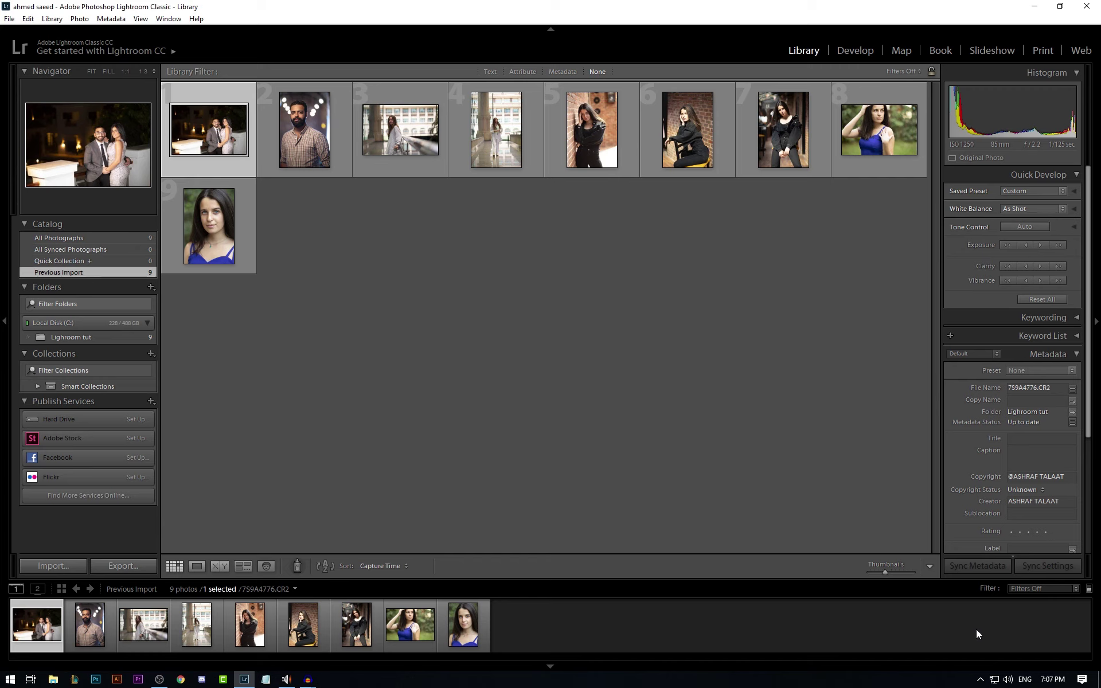
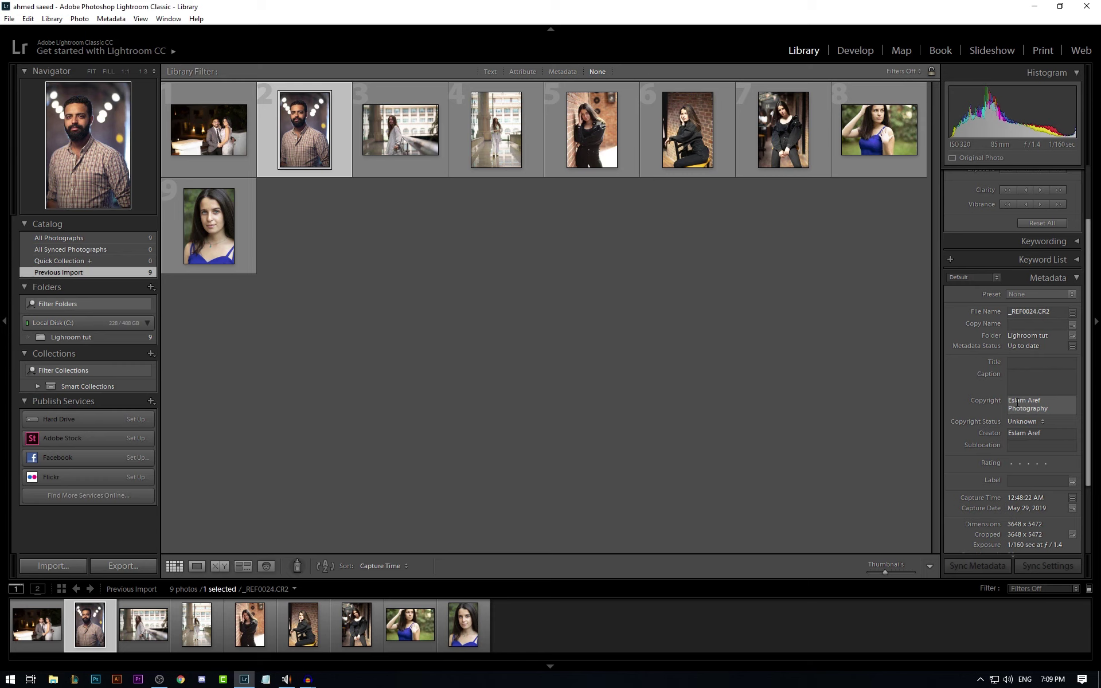
Step: Scroll down to the Metadata fields and select the first photo of the couple at night
scroll(1009, 424, down, 3)
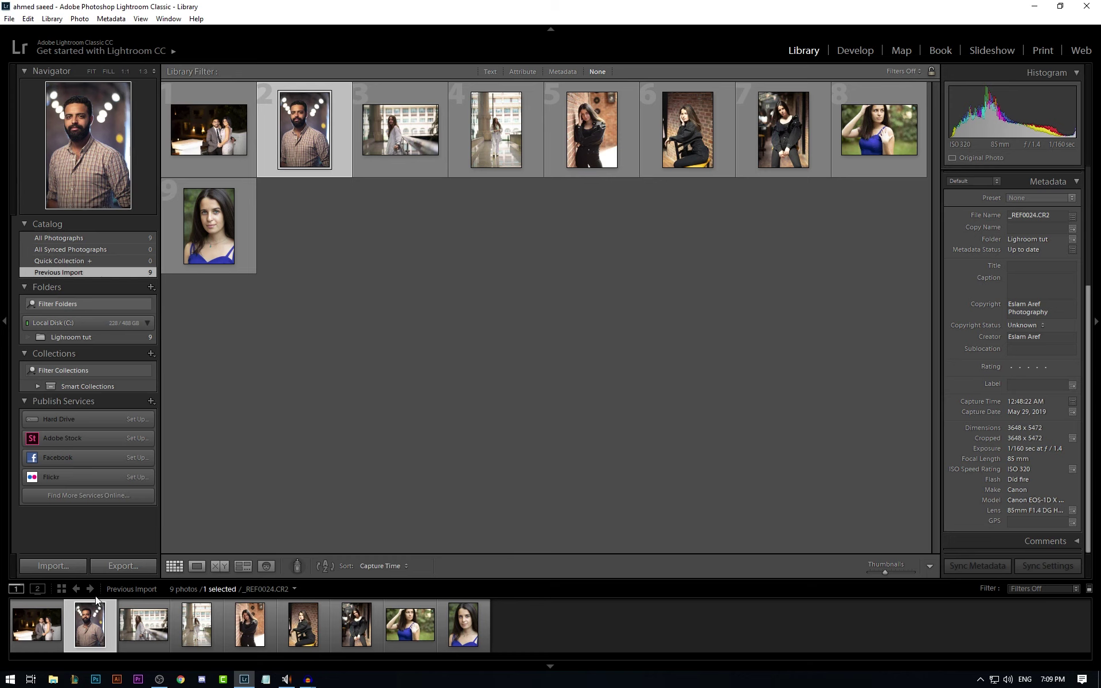
click(50, 605)
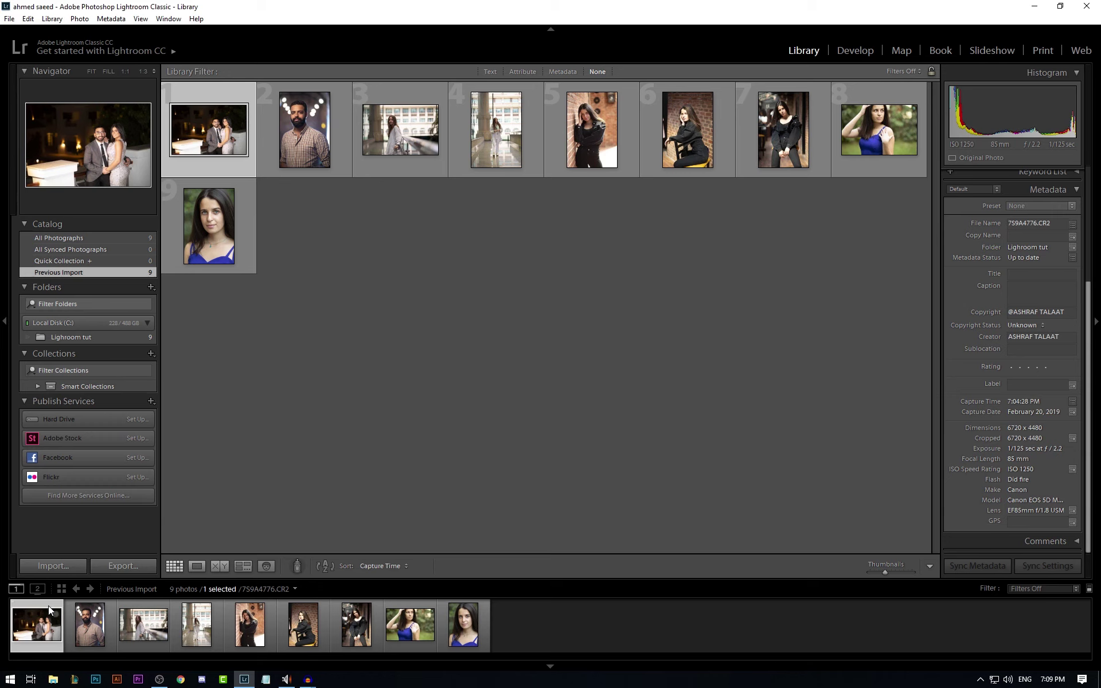
key(1)
key(Right)
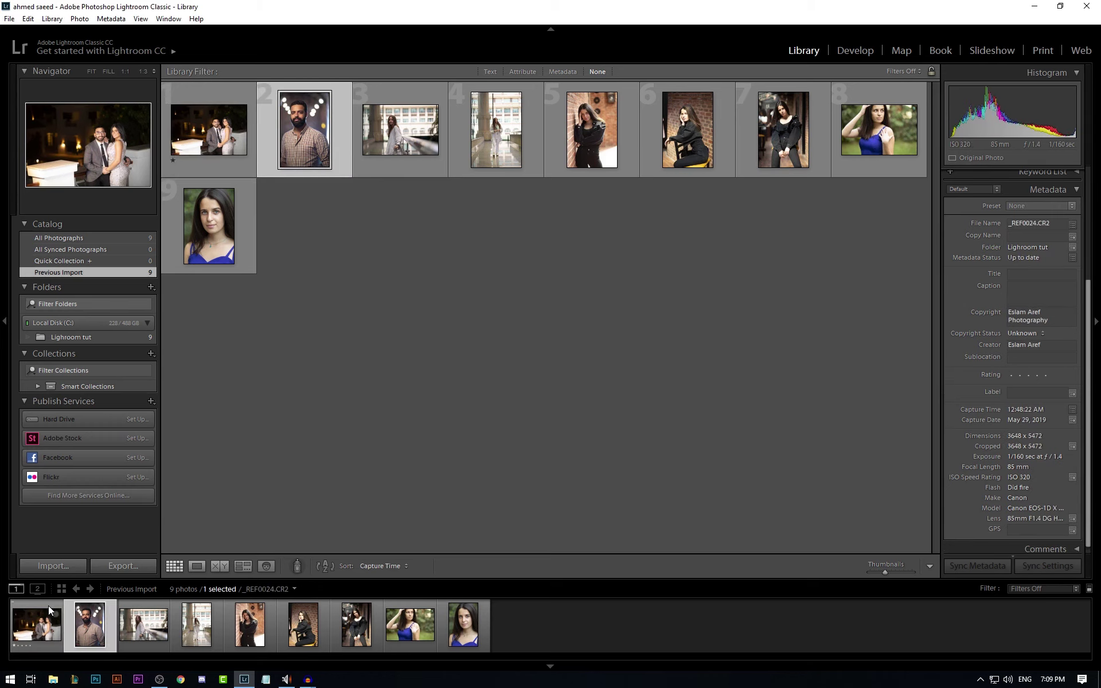
key(2)
key(Right)
key(1)
key(Right)
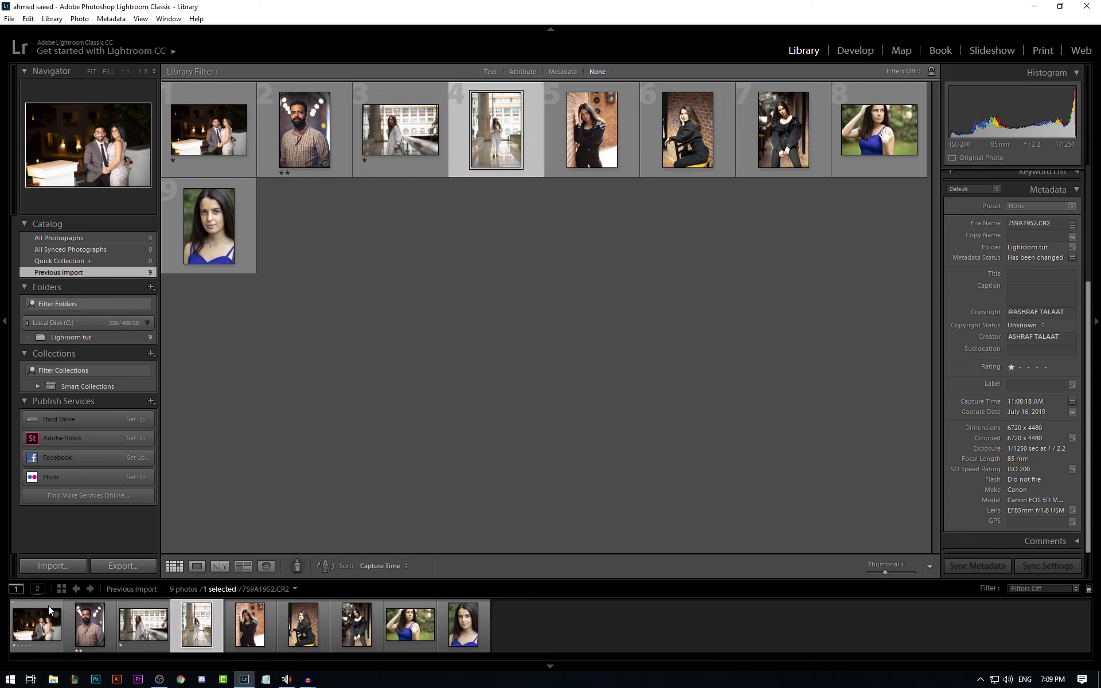
key(3)
key(Right)
key(3)
key(Right)
key(3)
key(Right)
key(5)
key(Right)
key(2)
click(704, 620)
click(1018, 591)
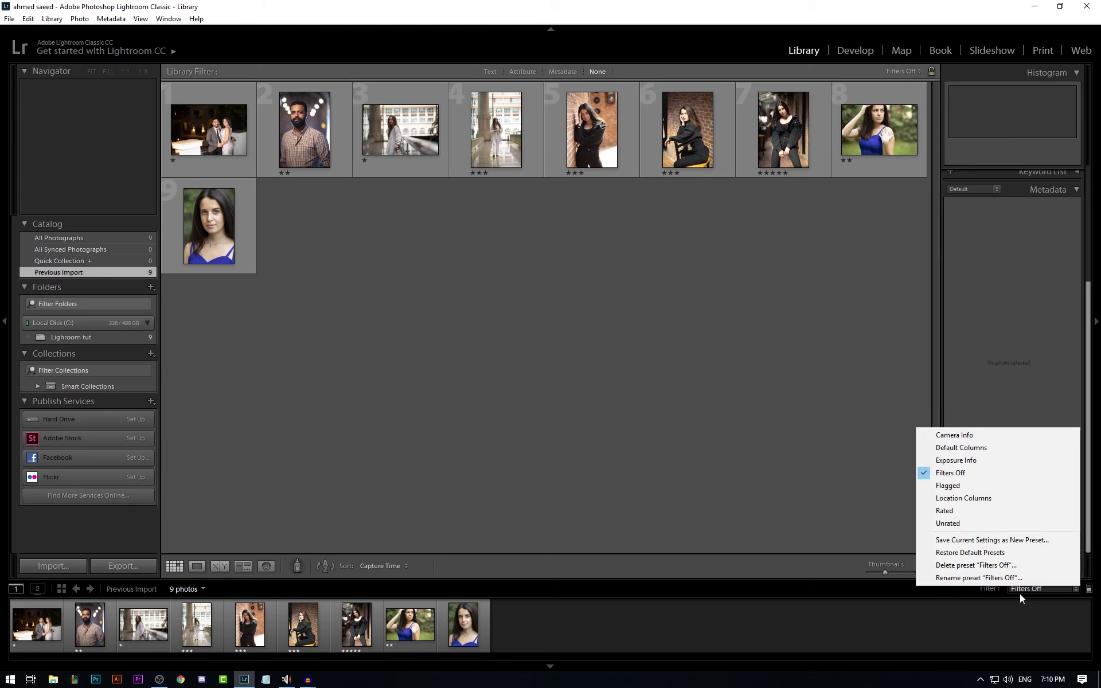
click(965, 511)
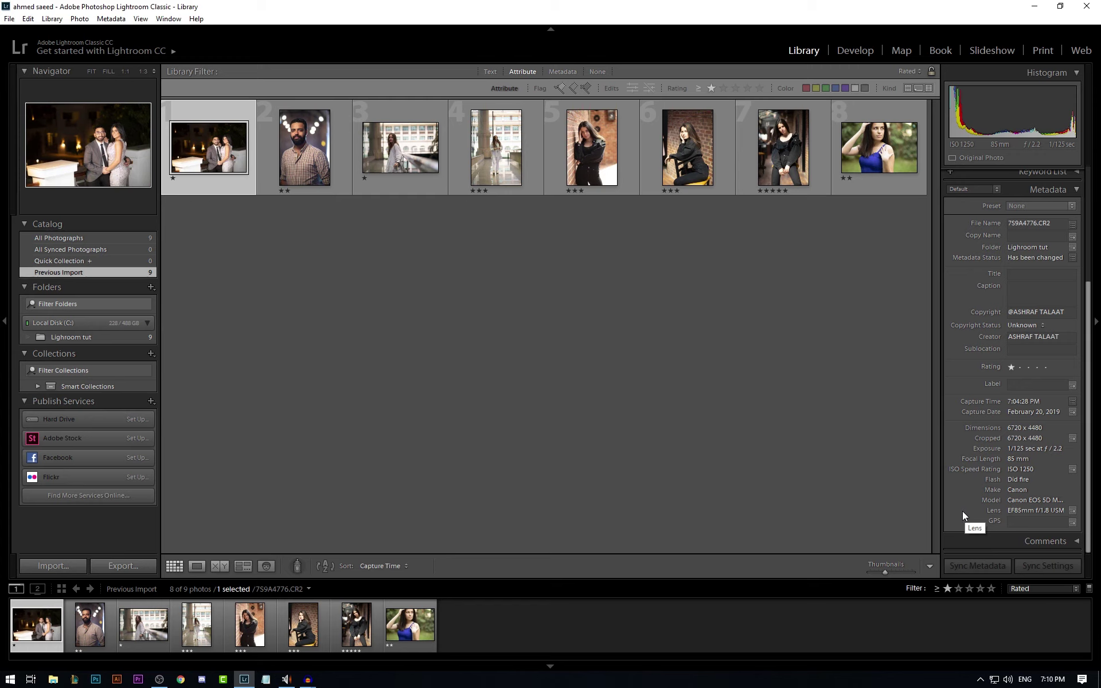
click(938, 589)
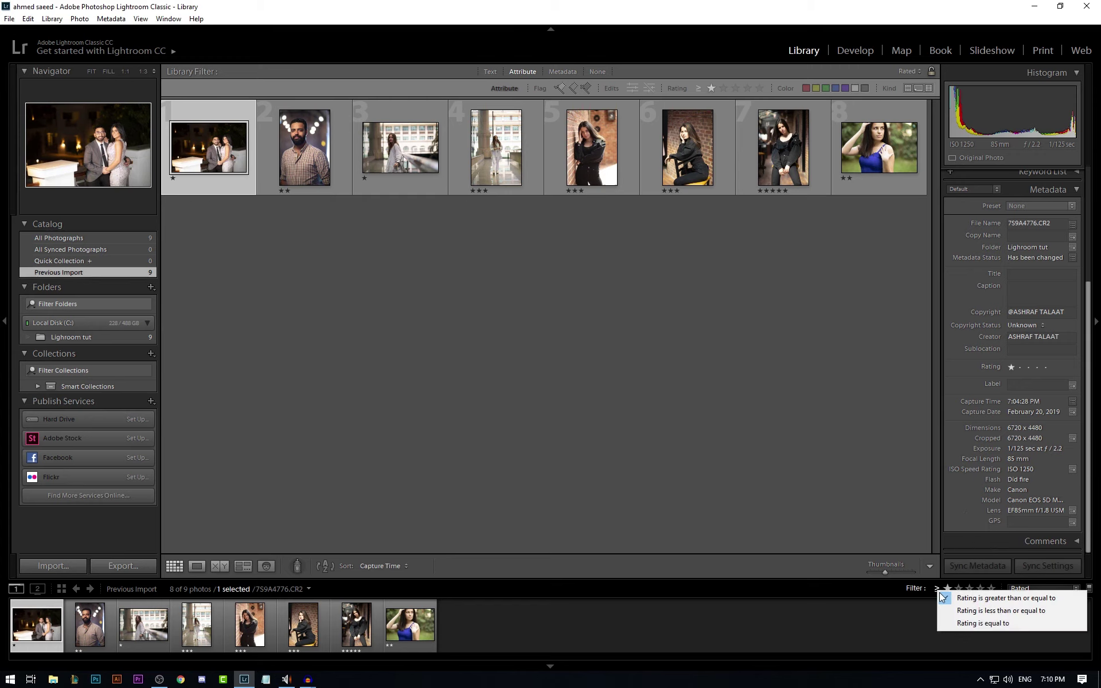
click(946, 623)
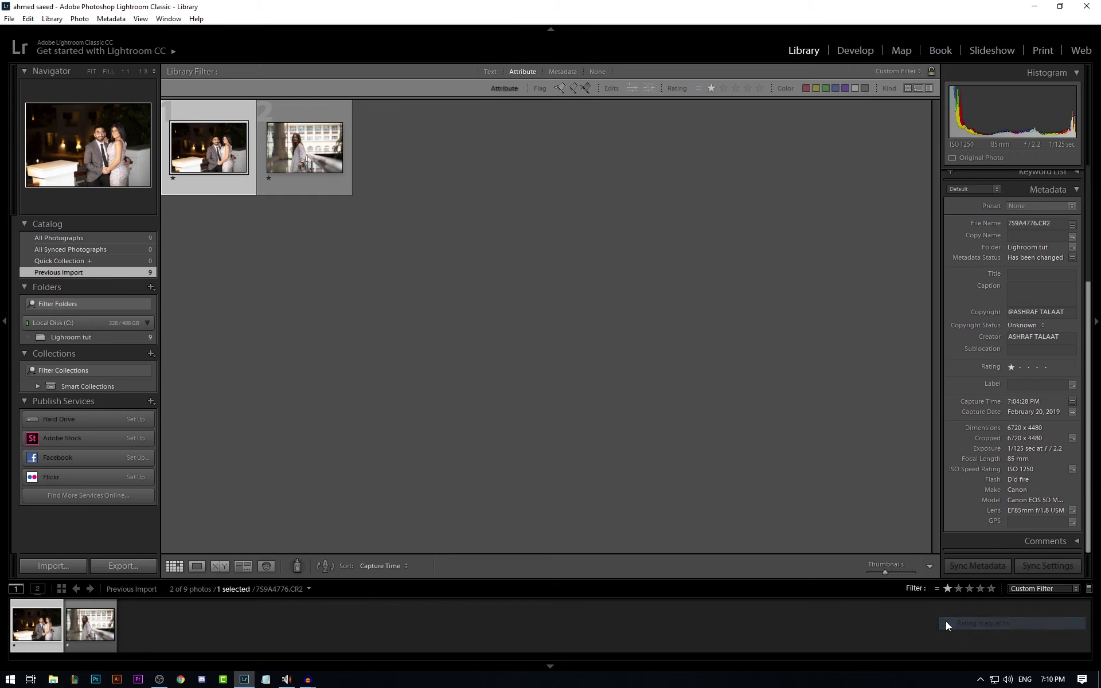
click(958, 589)
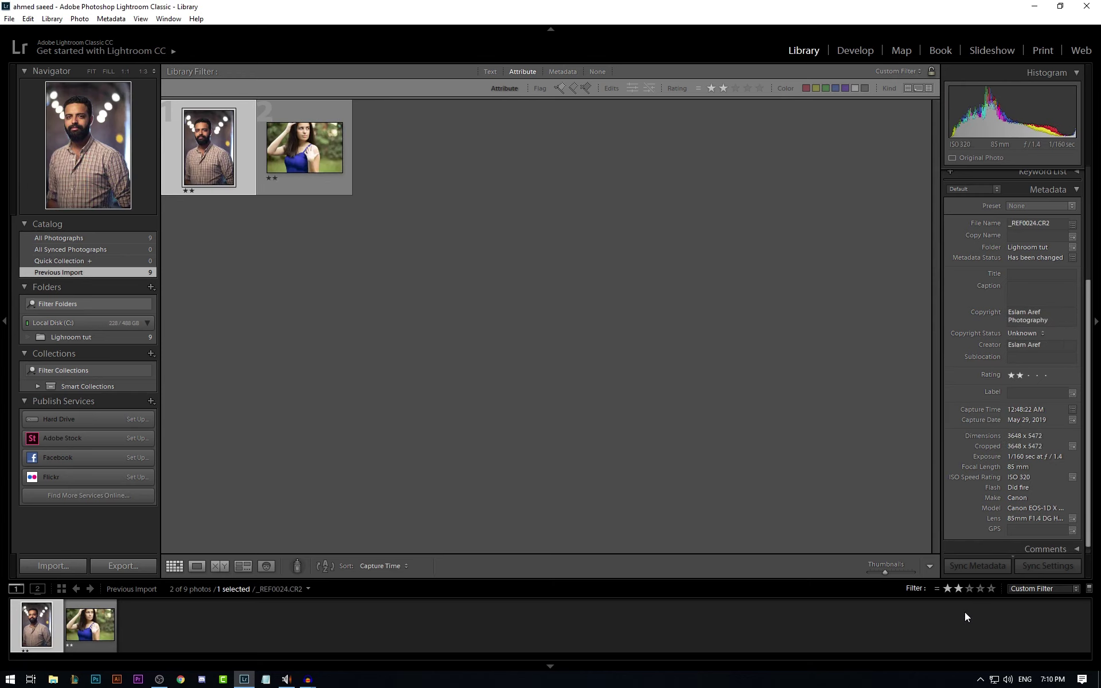
click(969, 589)
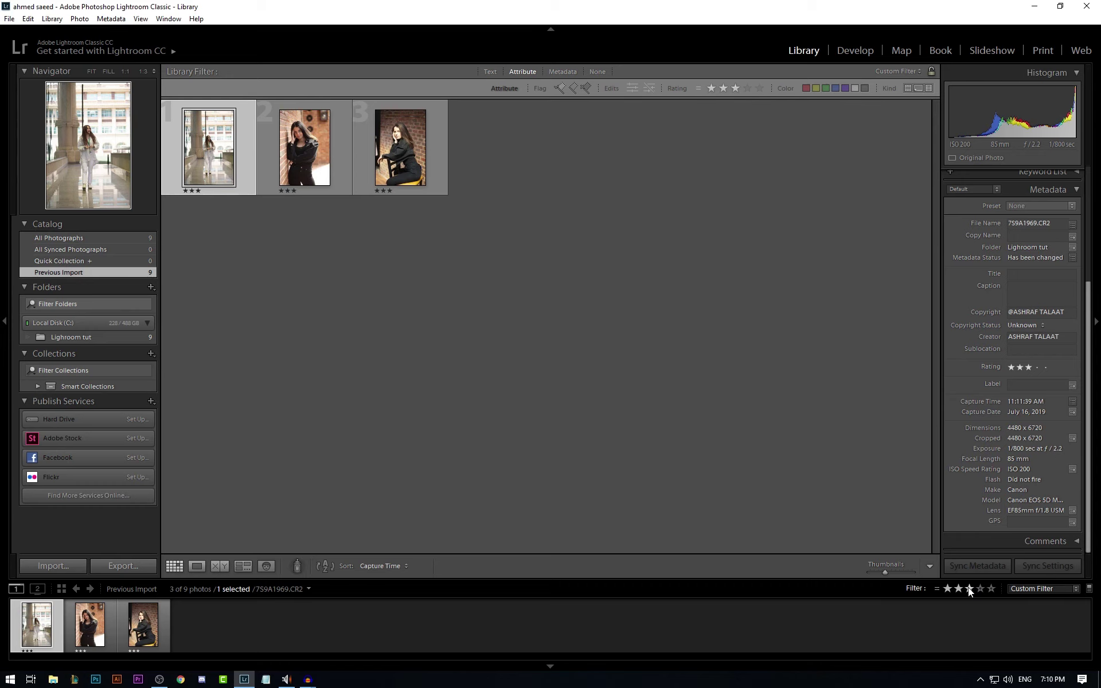
key(ctrl+z)
key(ctrl+z)
key(ctrl+z)
key(ctrl+z)
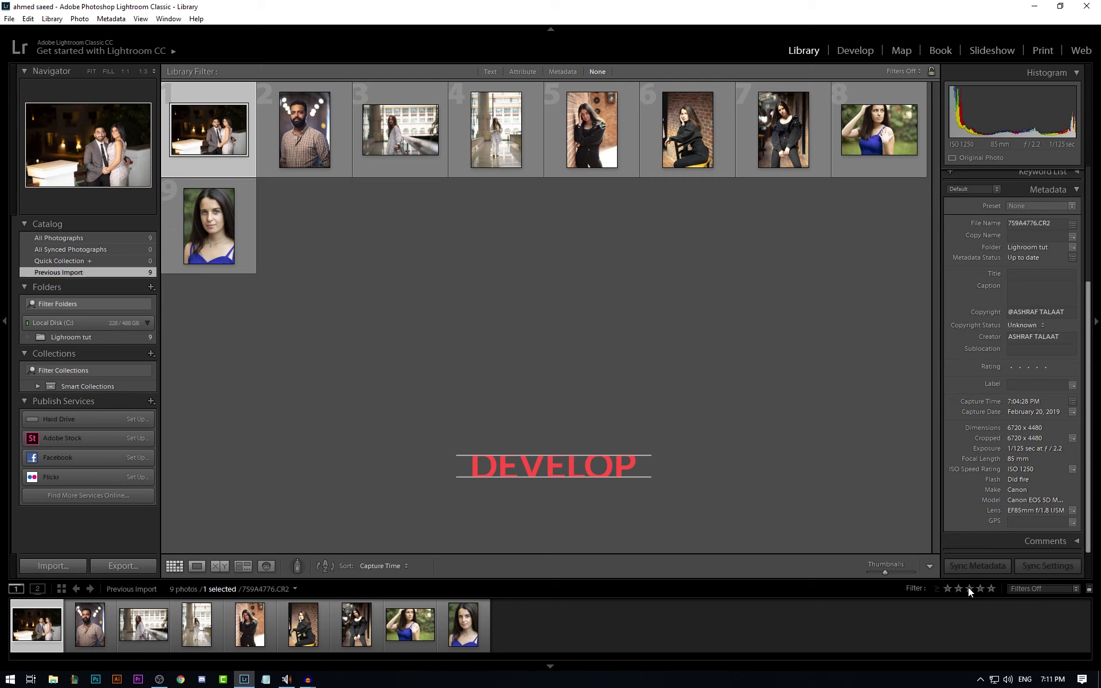
Step: In Develop, browse the hallway and brick-wall portraits, then select the bearded man's _REF0024.CR2
click(862, 55)
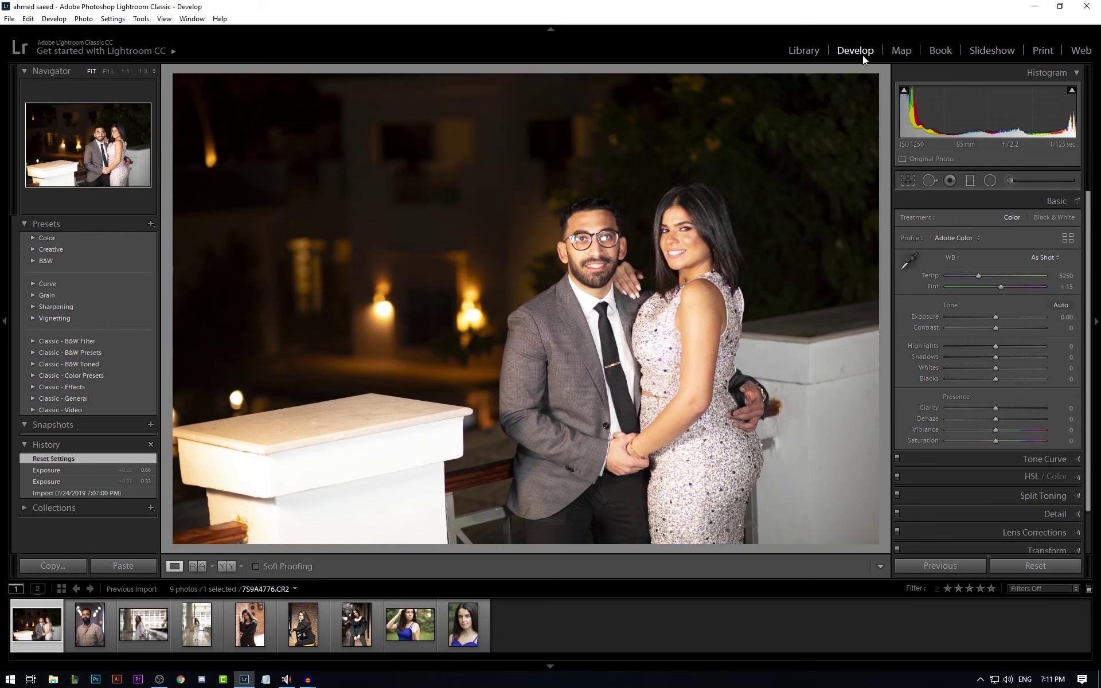
click(94, 634)
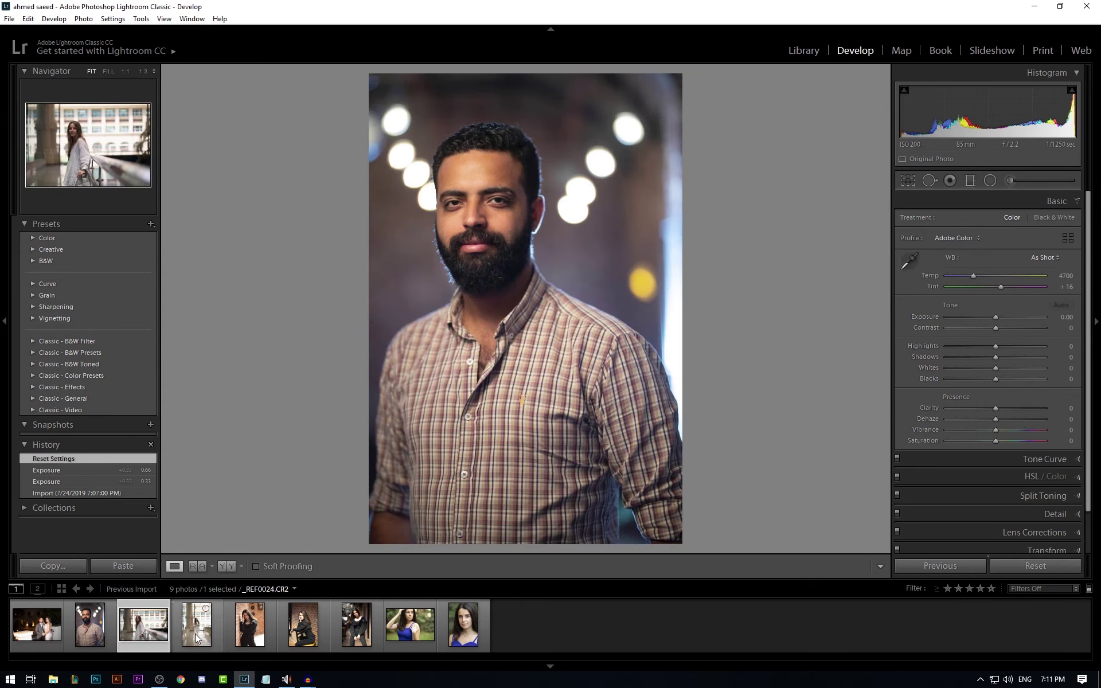
click(196, 627)
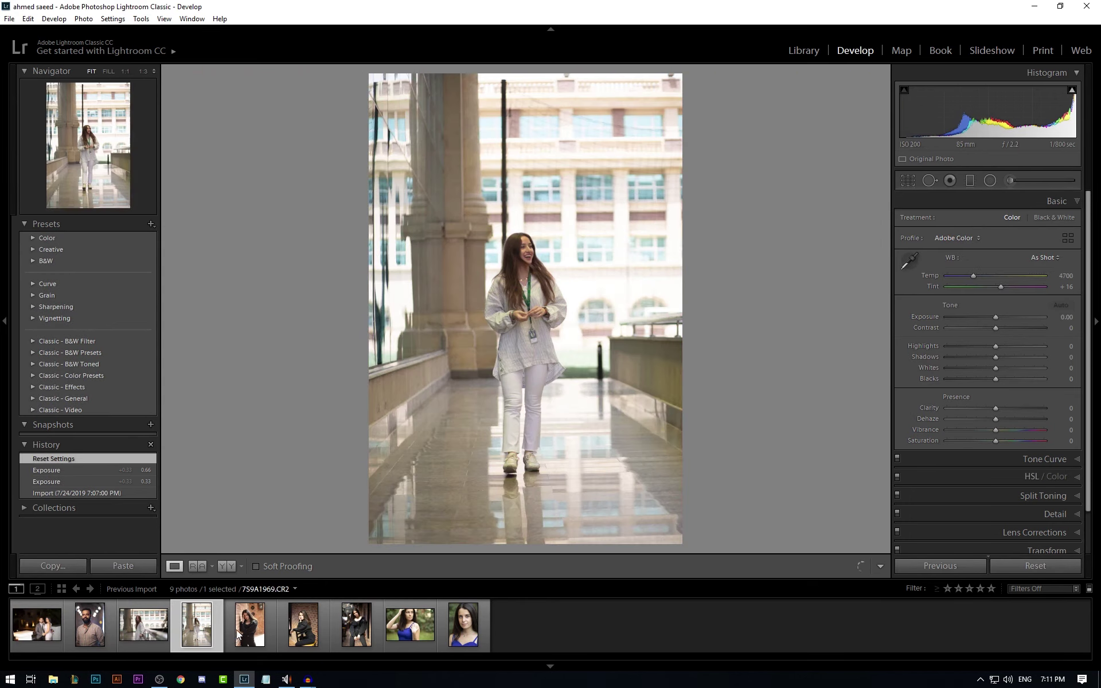
click(238, 634)
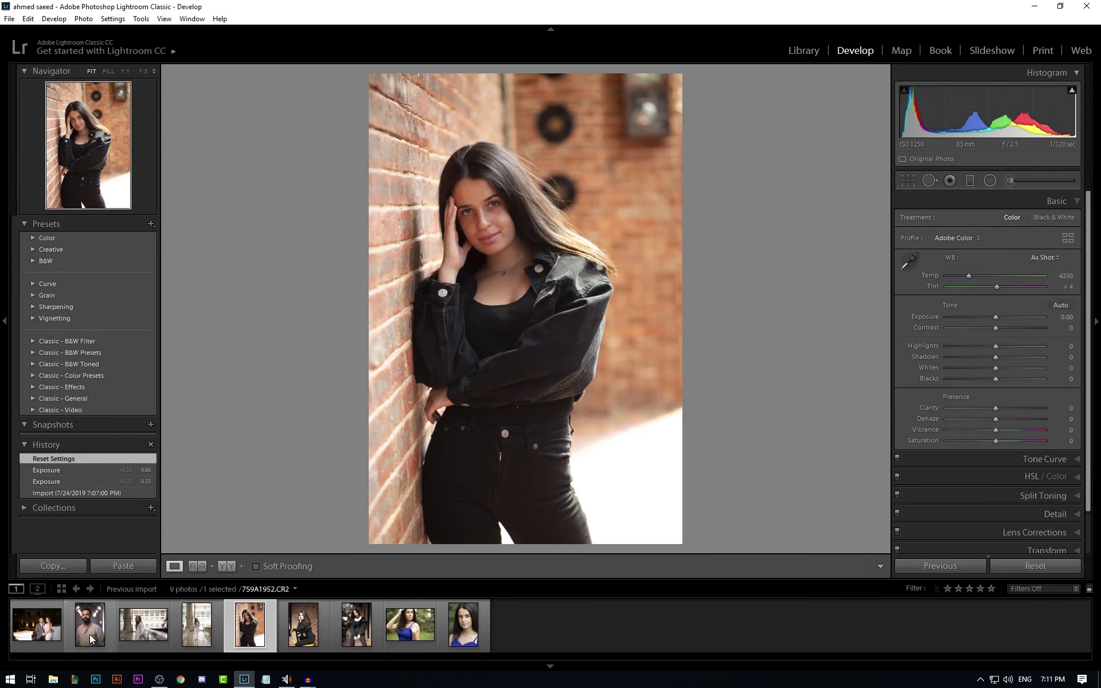
click(91, 638)
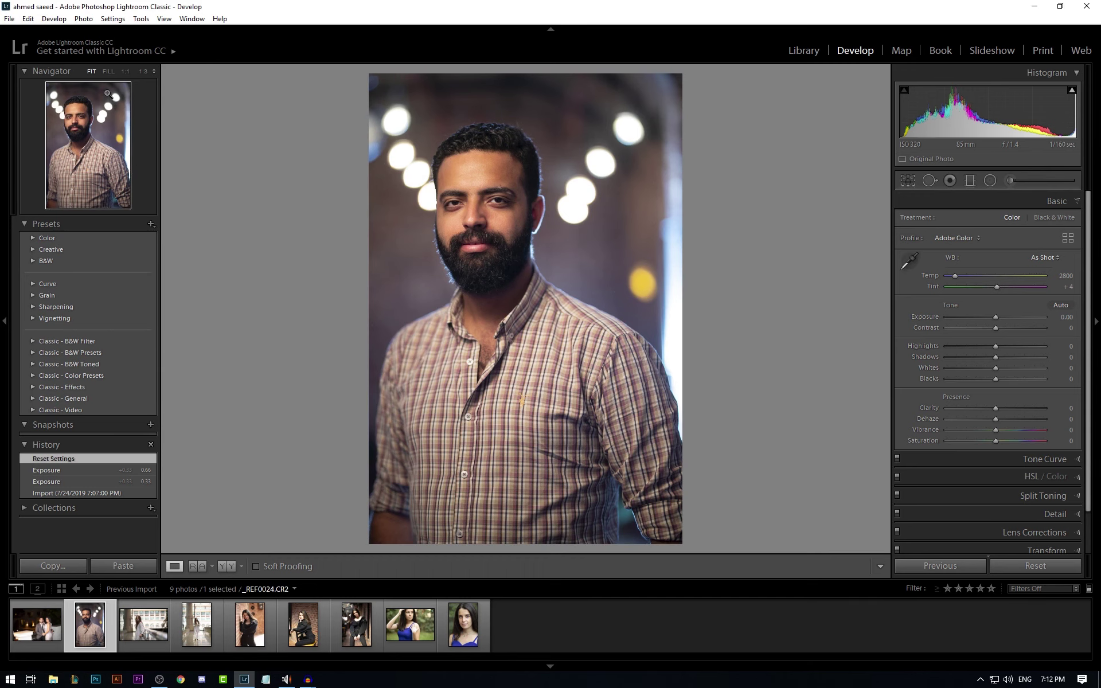
click(108, 71)
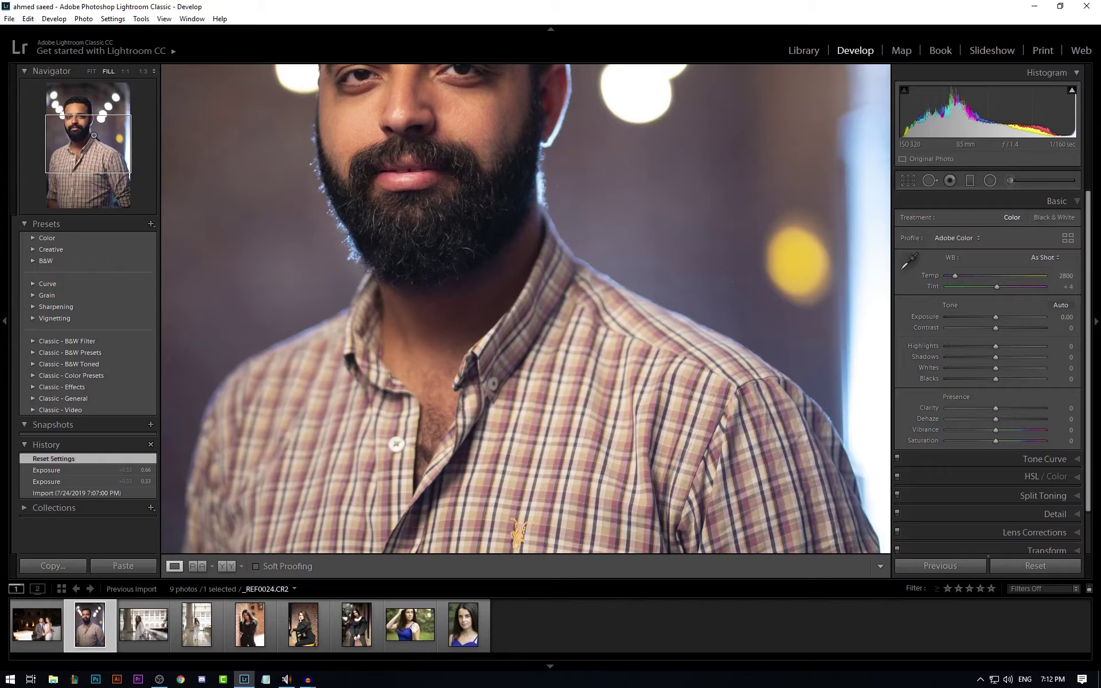
drag(95, 137, 82, 120)
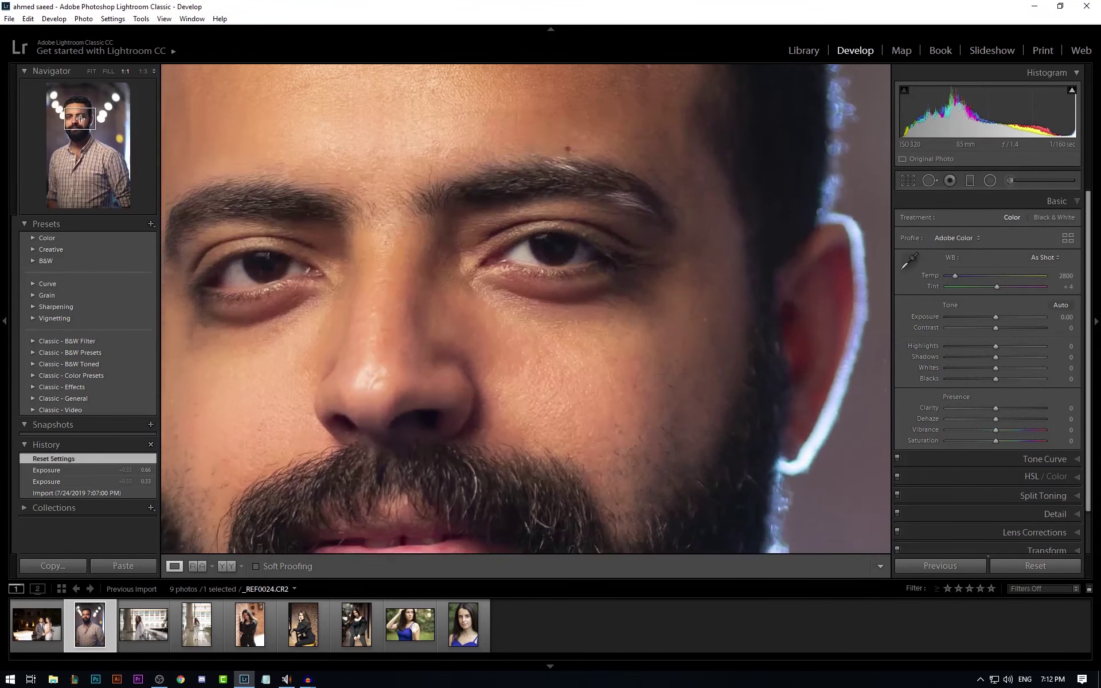
click(125, 72)
click(143, 72)
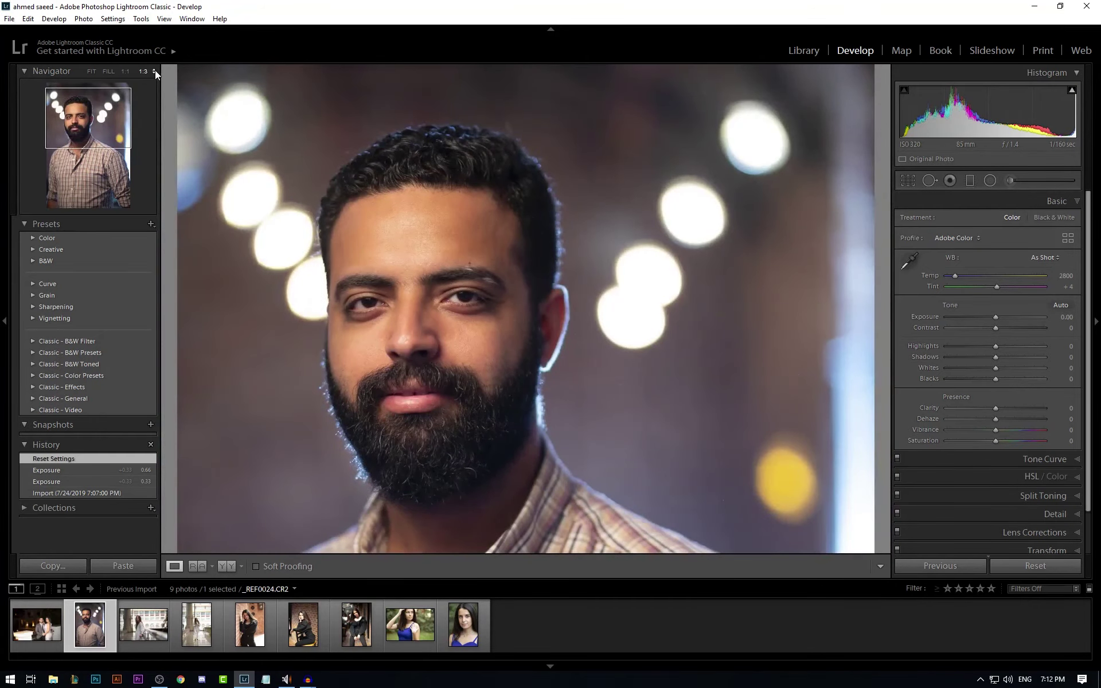
click(154, 72)
click(139, 113)
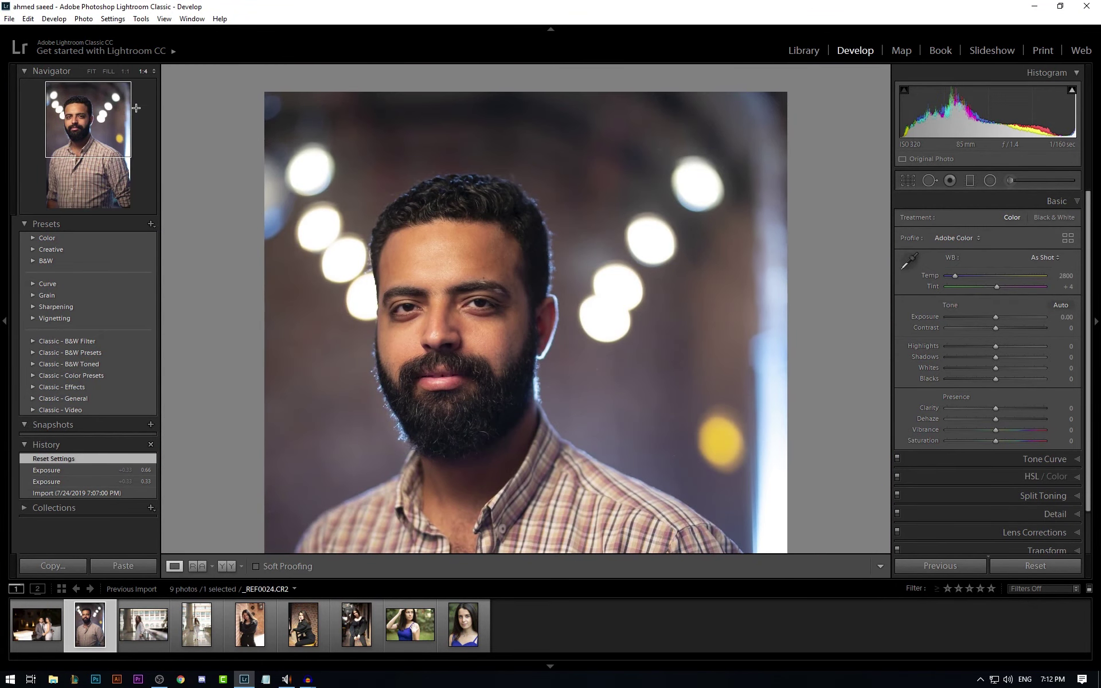
drag(94, 156, 97, 132)
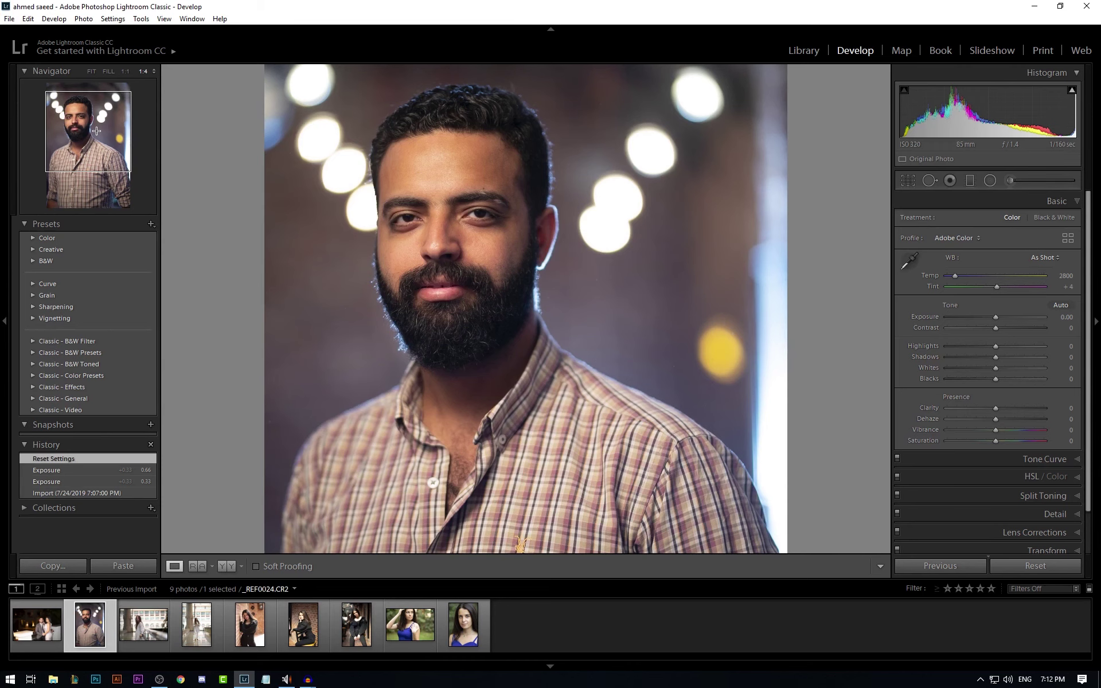
click(90, 72)
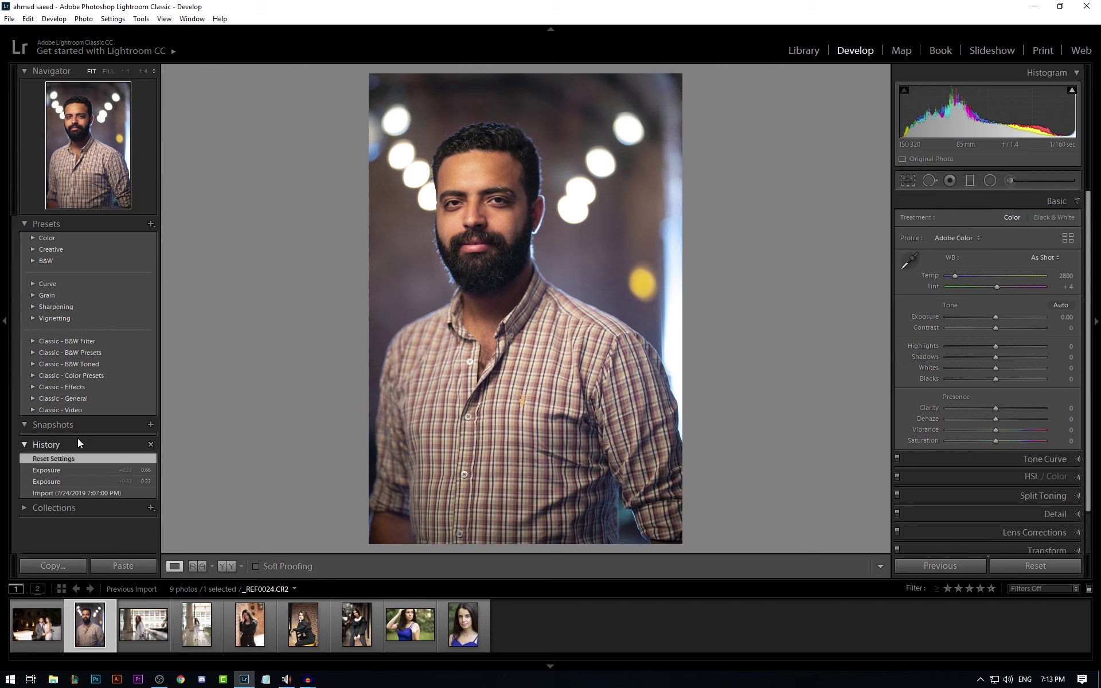
Step: Try Blacks +60, Whites +56, Shadows +45, Highlights +39 and Exposure +0.77 on the portrait
click(1025, 379)
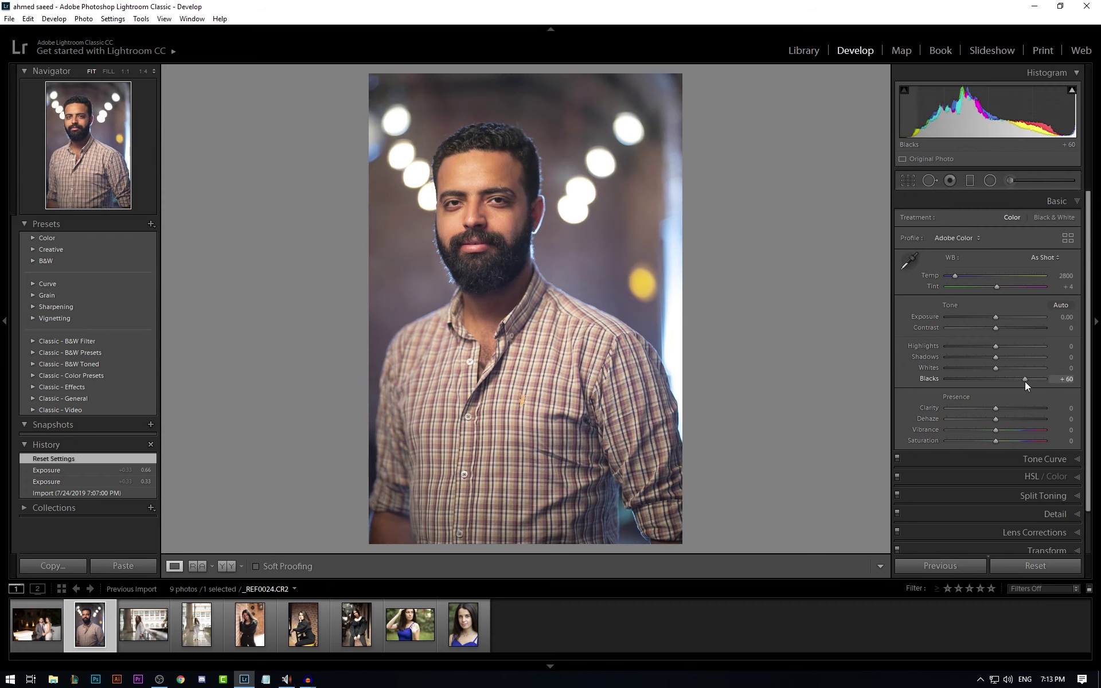
click(1023, 368)
click(1017, 357)
click(1014, 346)
click(981, 317)
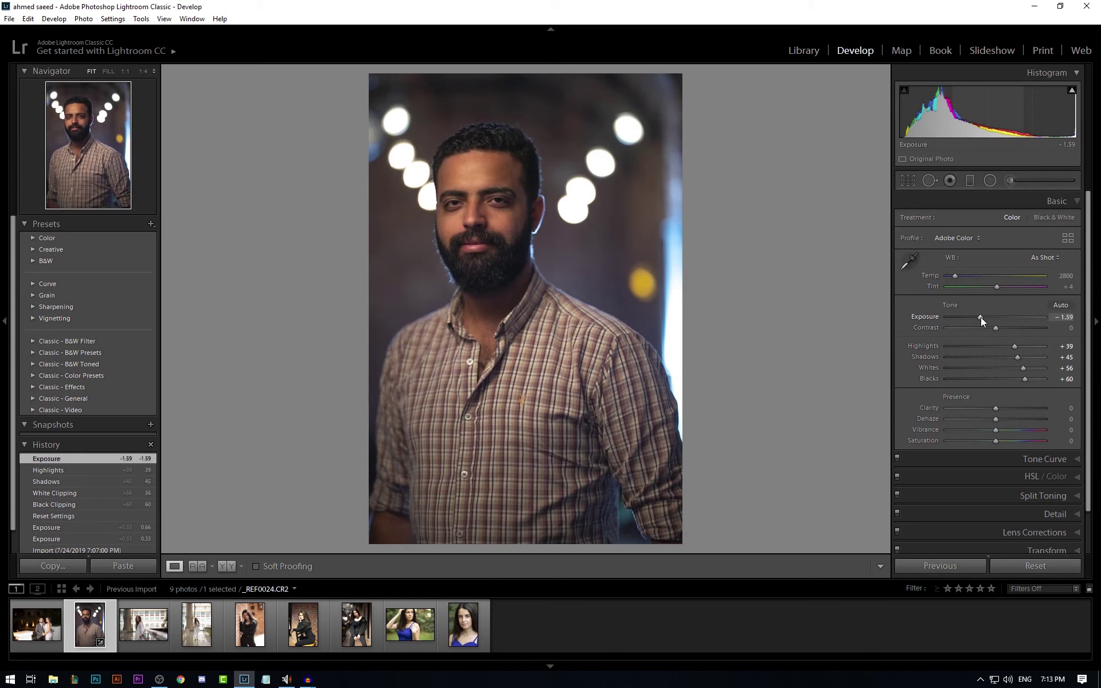
drag(981, 318, 1003, 314)
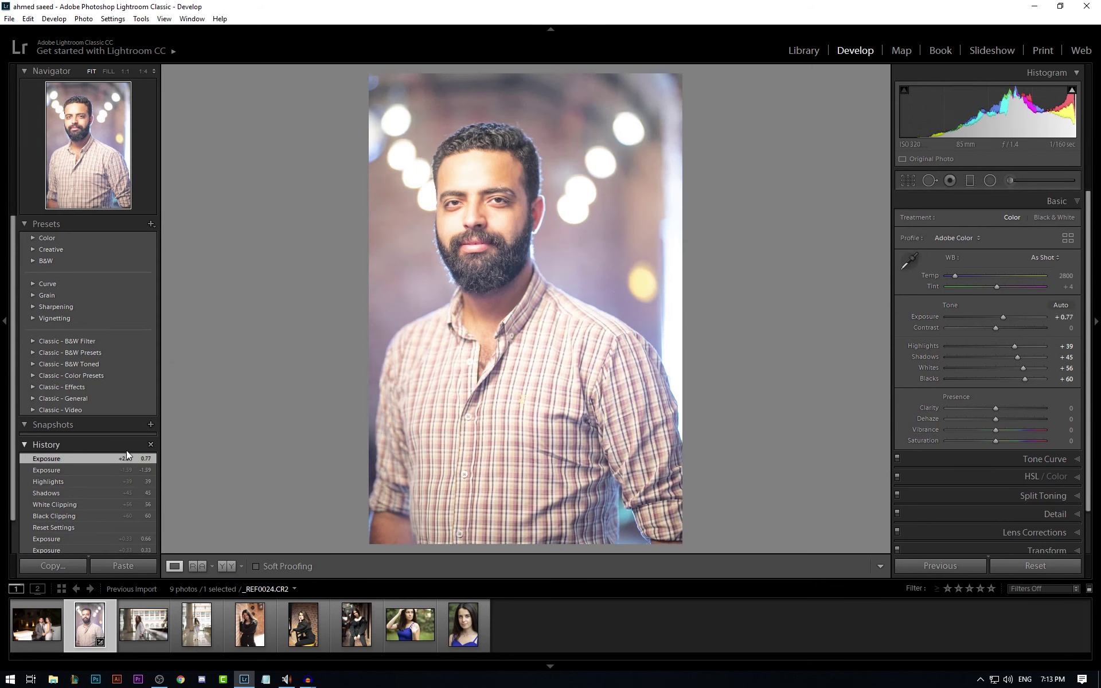
Step: Step back through the History states to the imported original, then reset all settings
scroll(130, 476, down, 1)
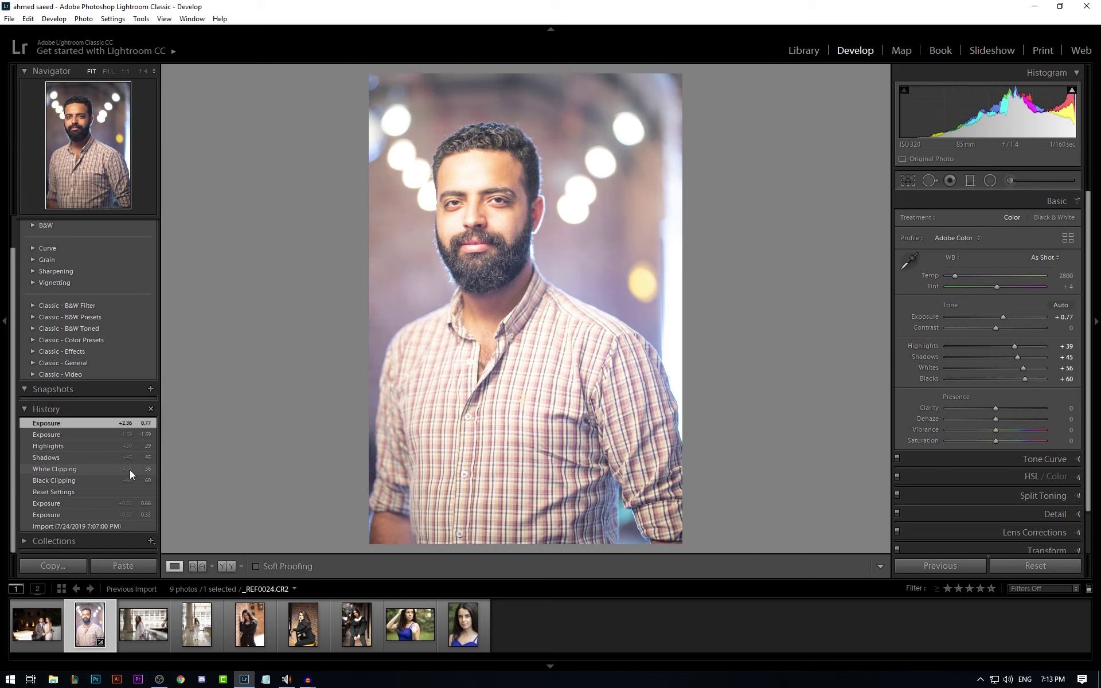
click(130, 473)
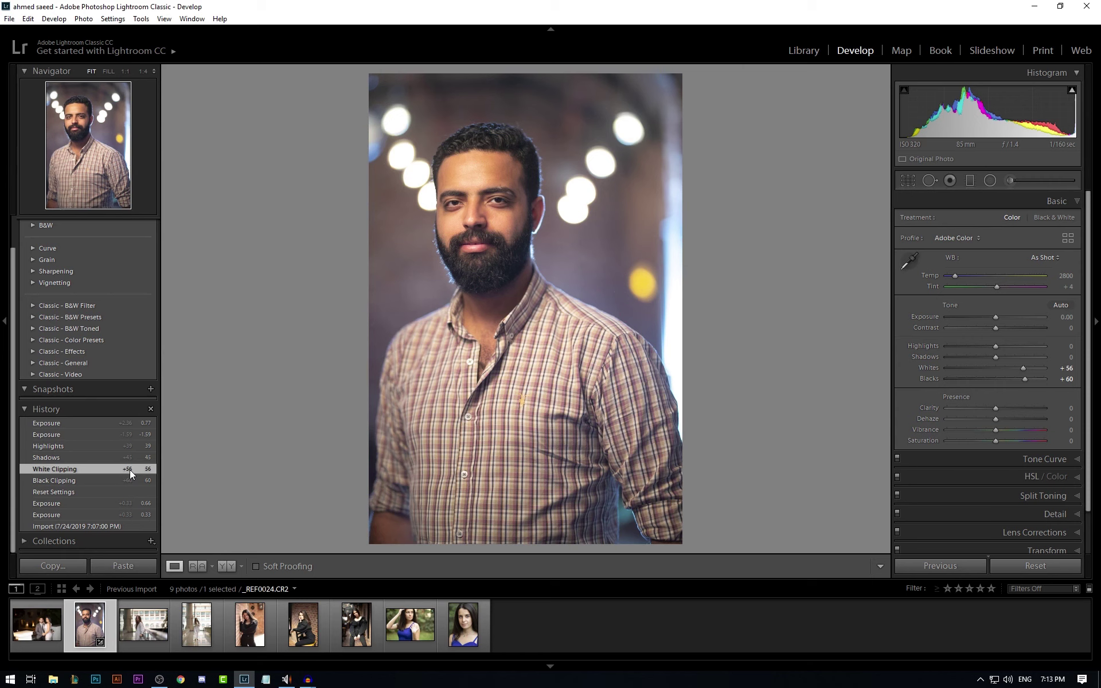
click(118, 503)
click(116, 514)
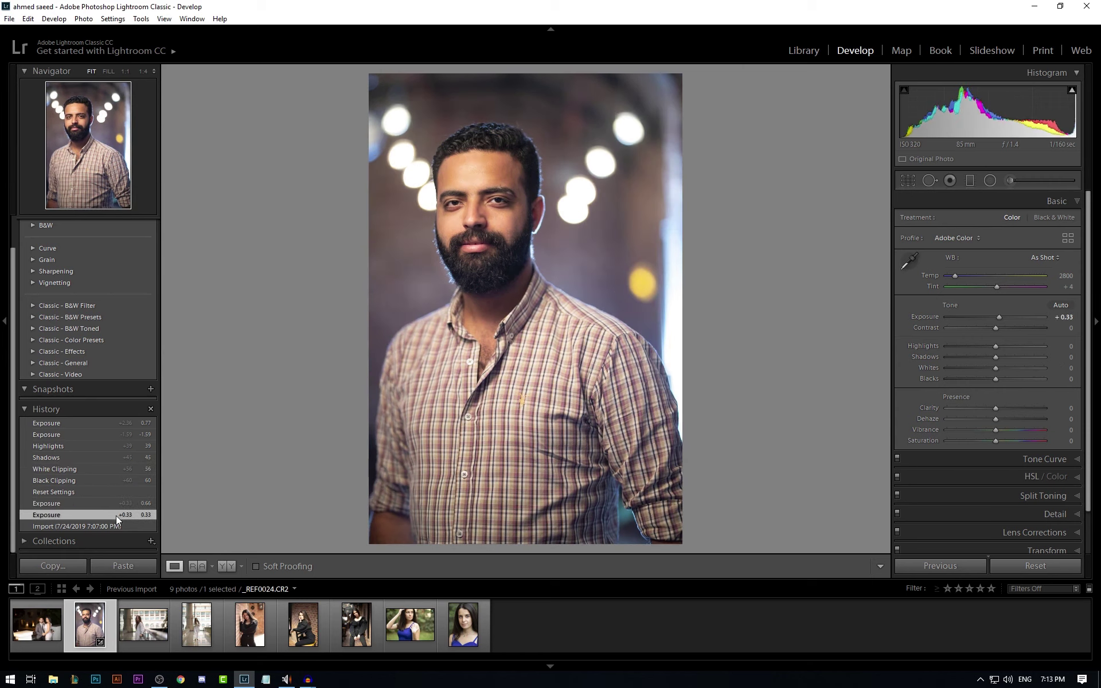
click(112, 524)
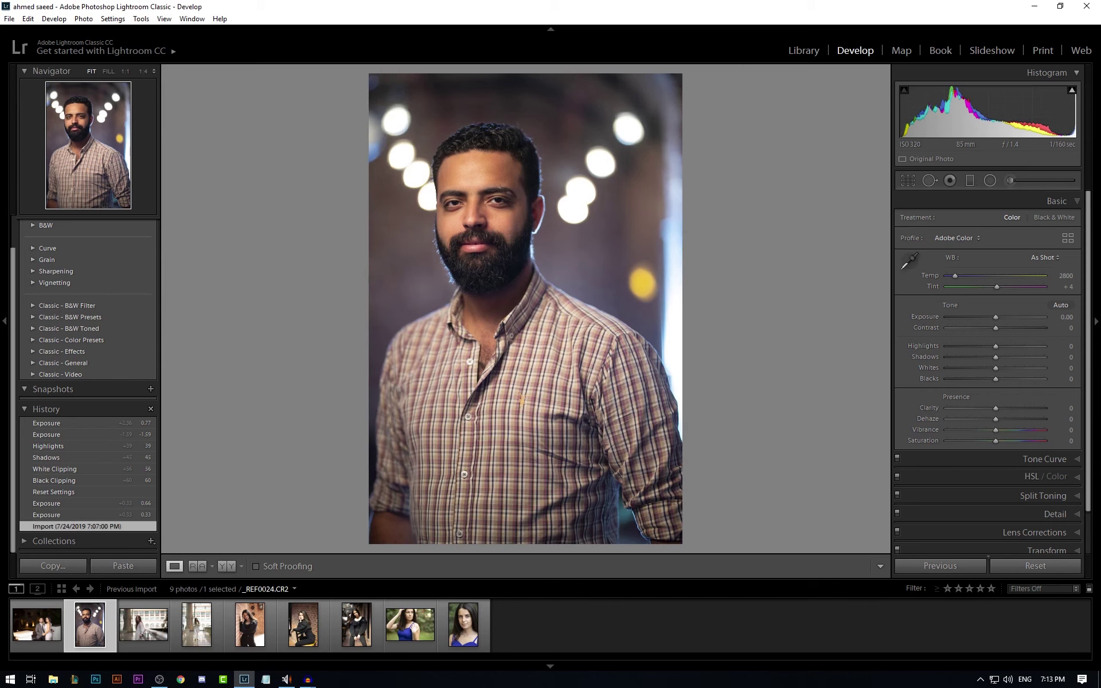
click(1026, 566)
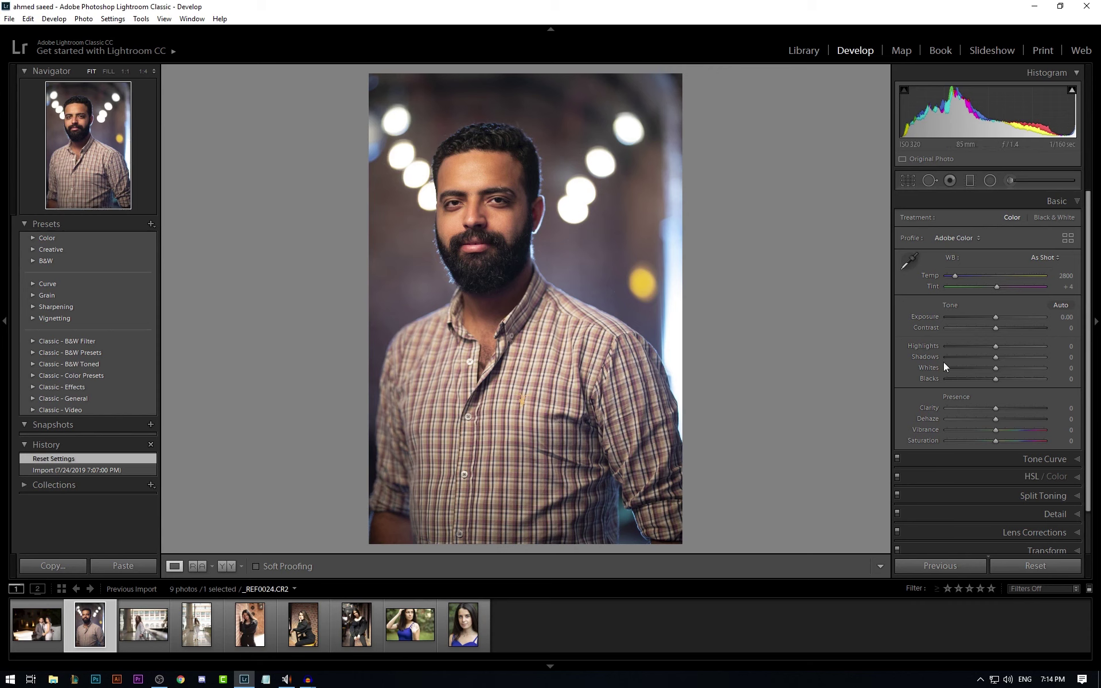
Step: Set Whites +31 and Highlights +41, then copy all of the man's adjustments with Check All
drag(995, 367, 1015, 357)
click(1015, 346)
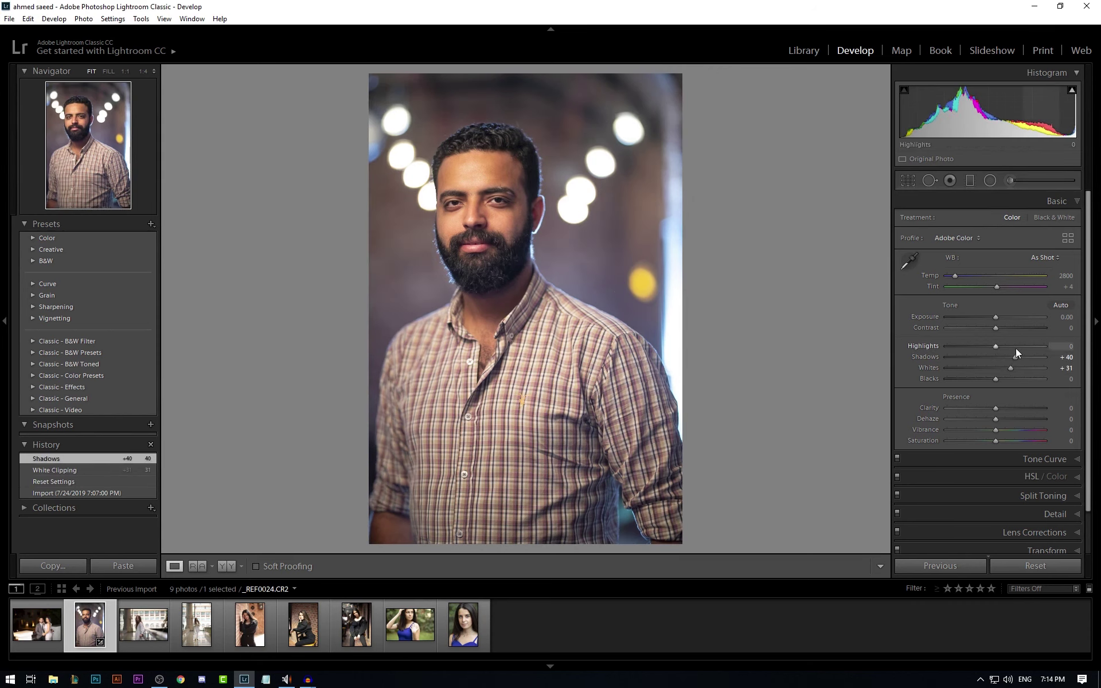
click(48, 565)
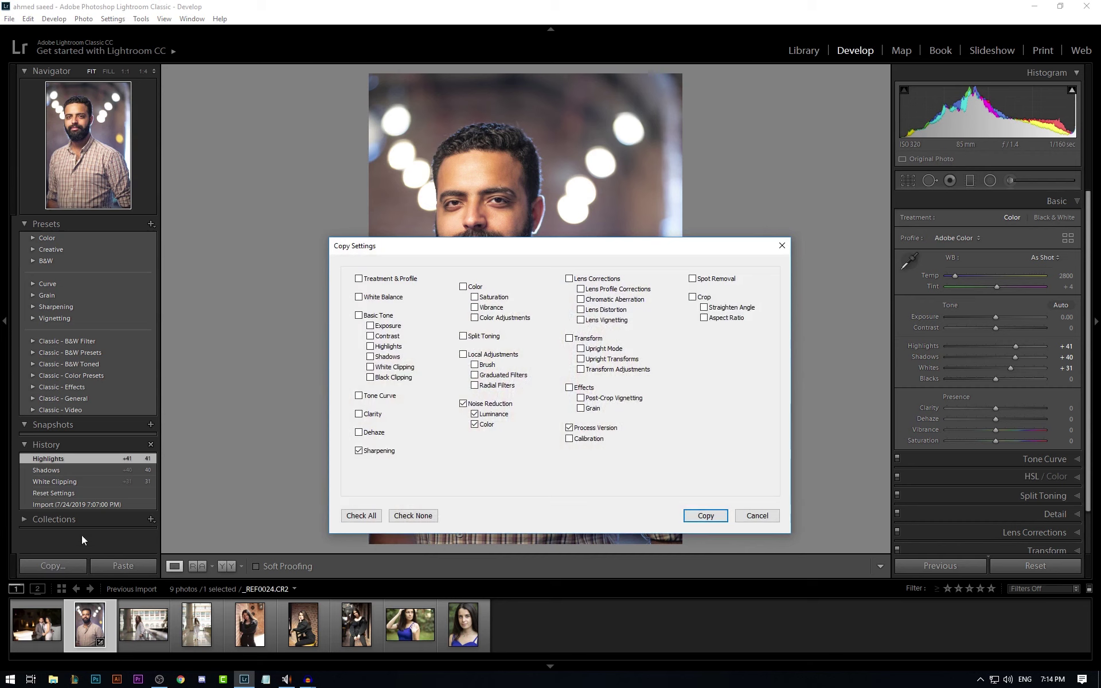
drag(515, 251, 528, 206)
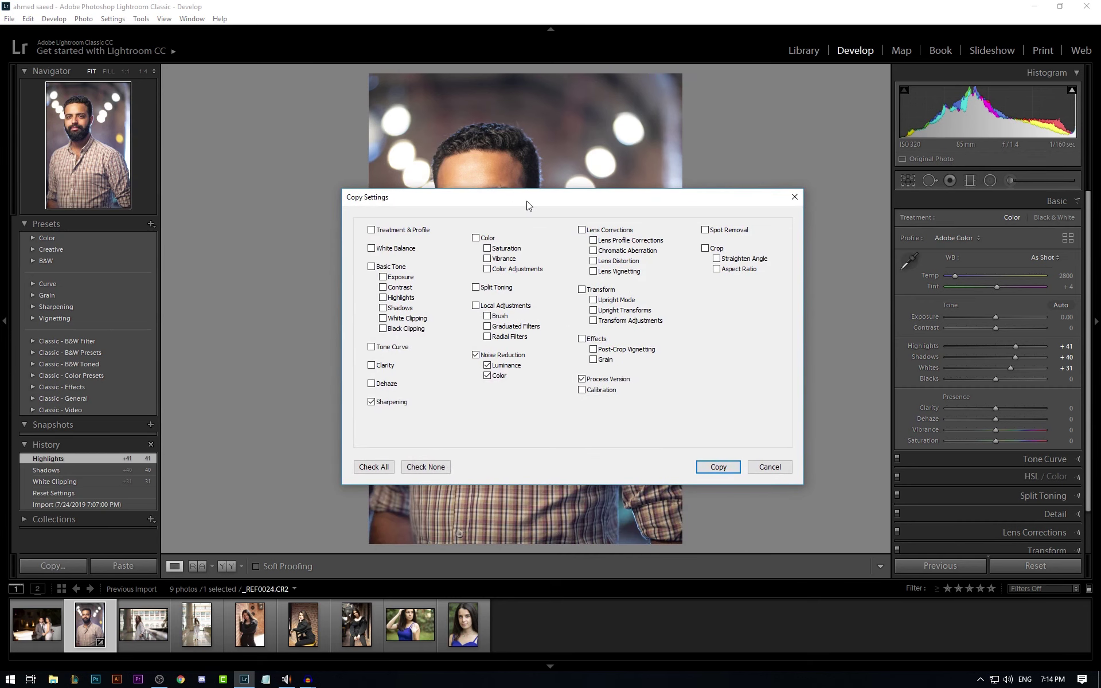
click(387, 472)
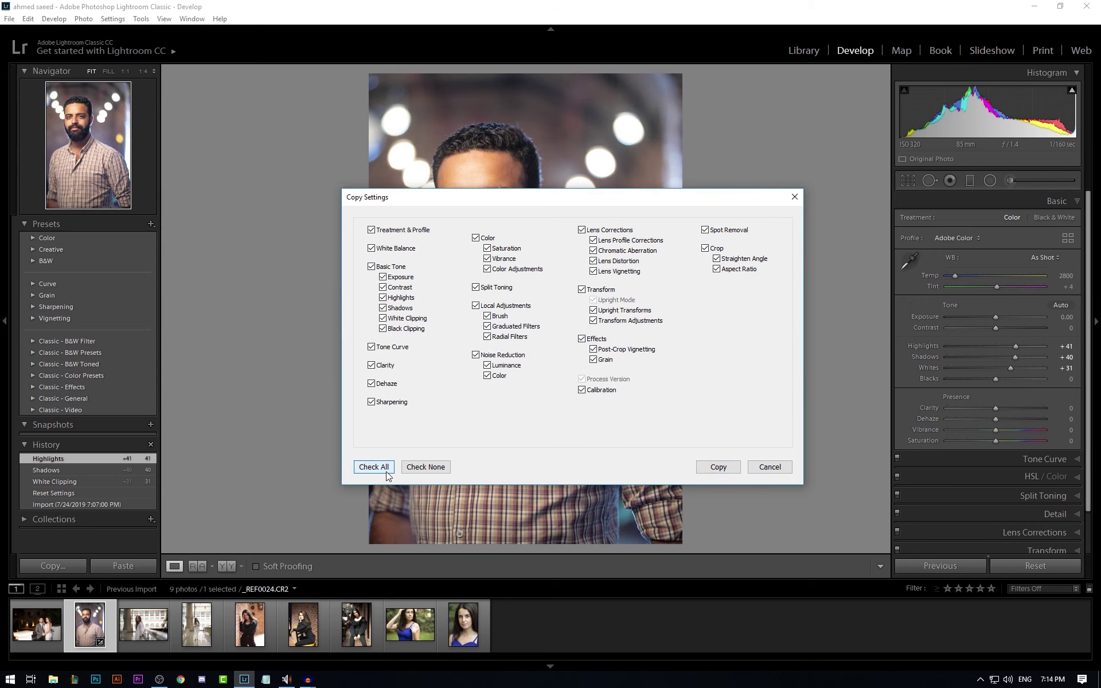
click(734, 470)
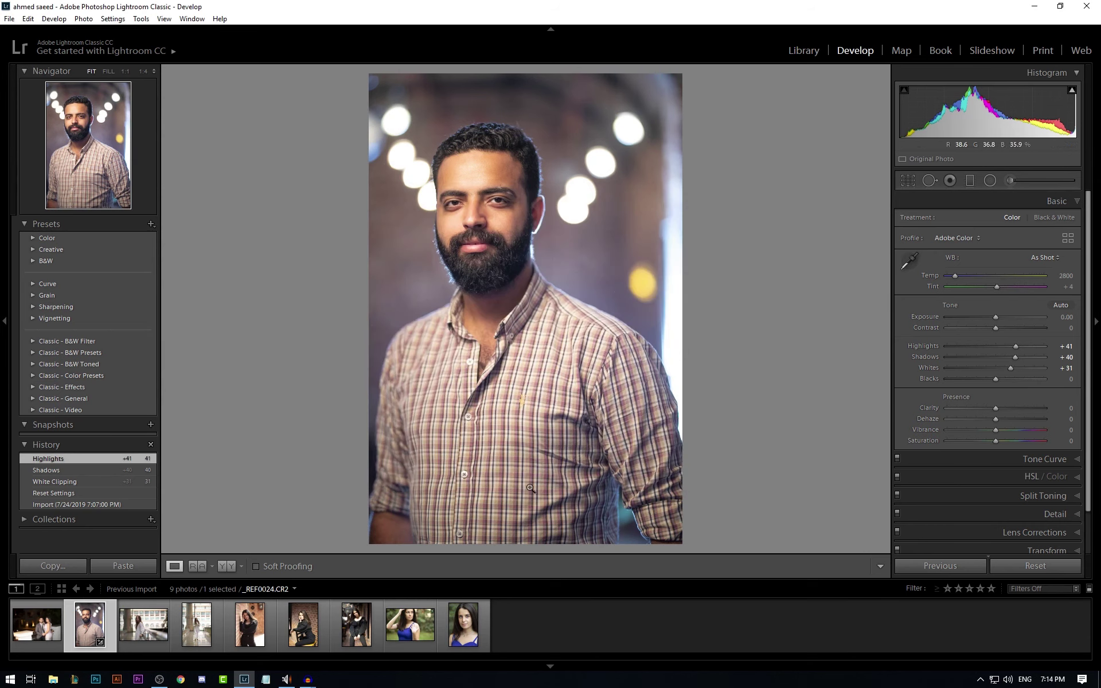
Step: Paste the copied settings onto the hallway woman's portrait, then reset the bearded man's portrait
click(143, 621)
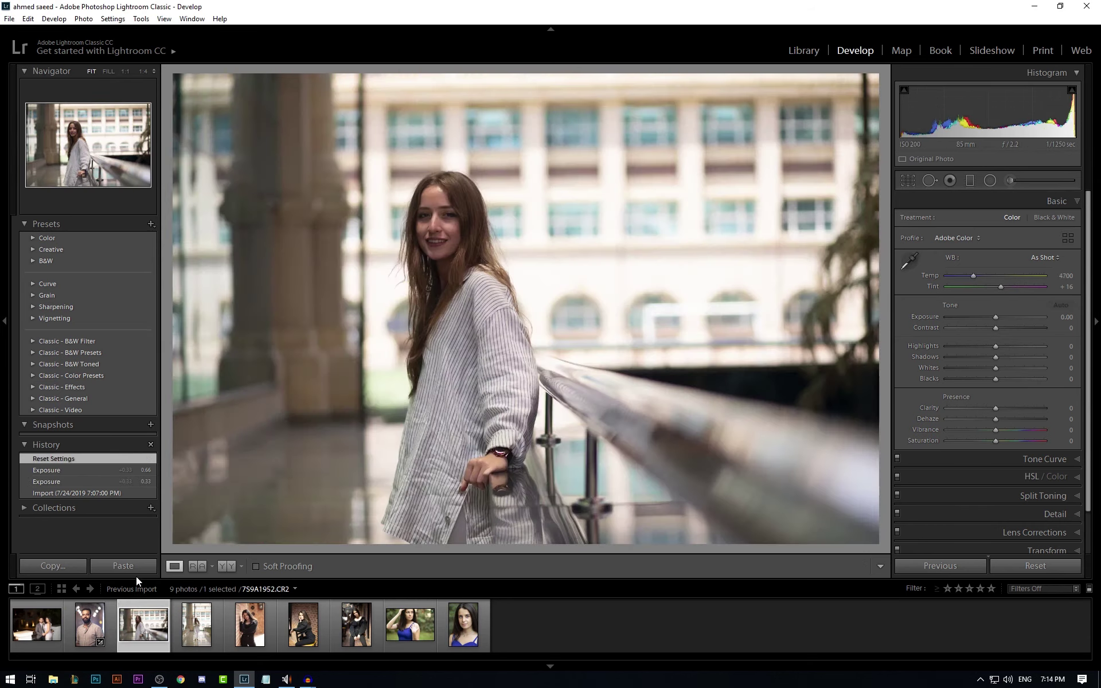
click(131, 563)
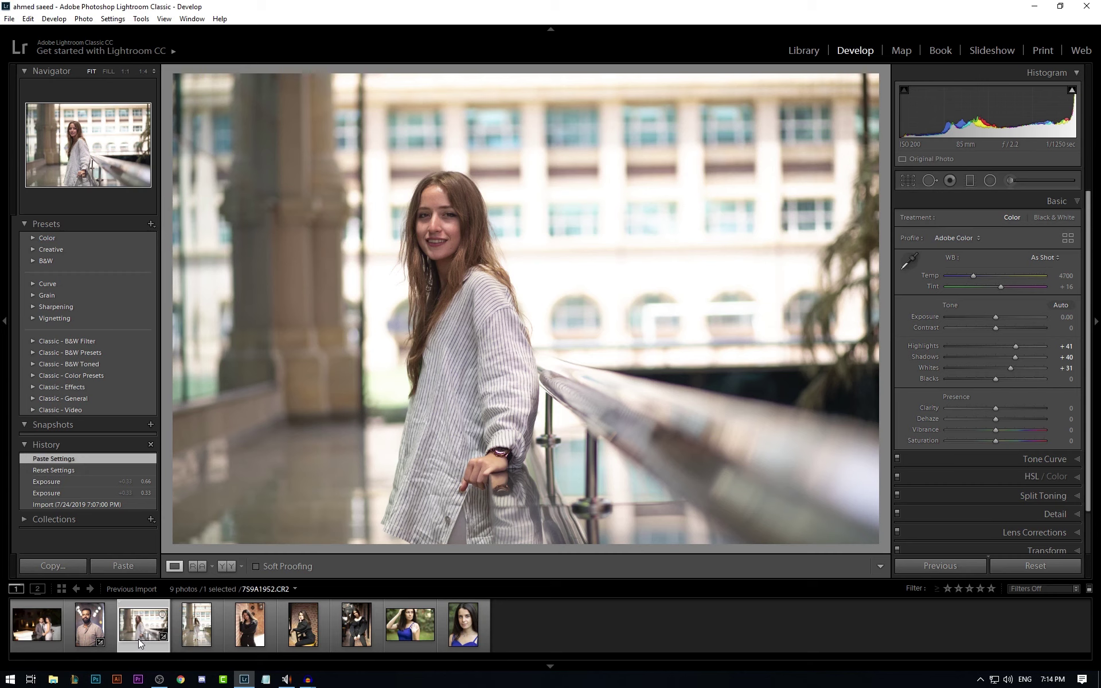
mouse_move(139, 642)
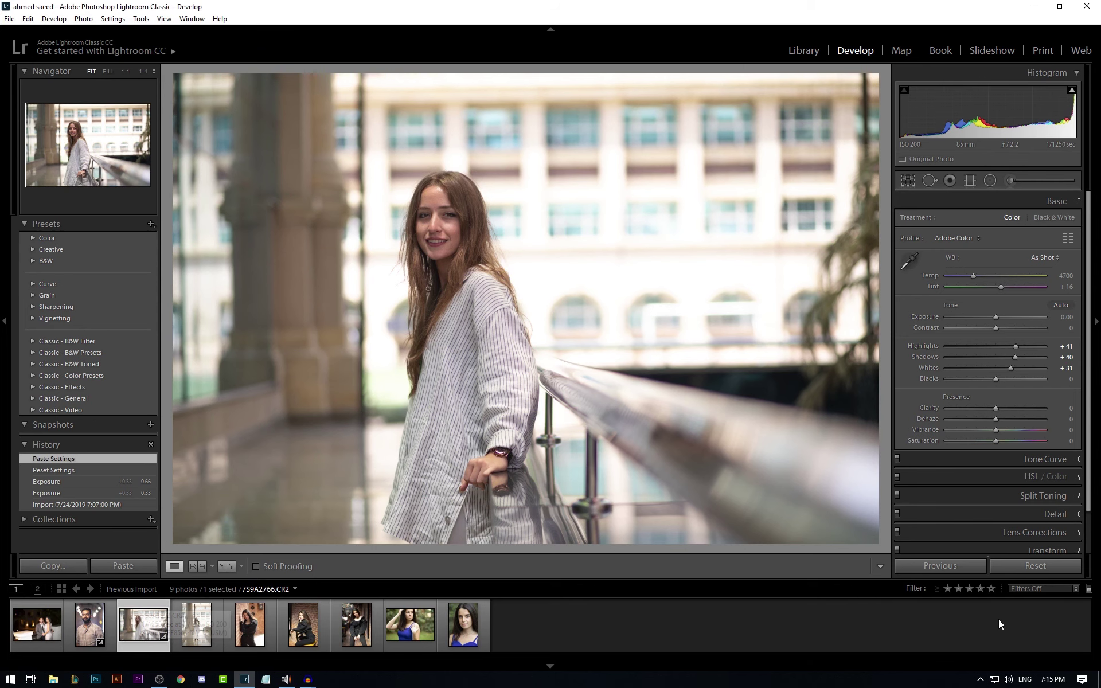
click(1009, 566)
click(86, 616)
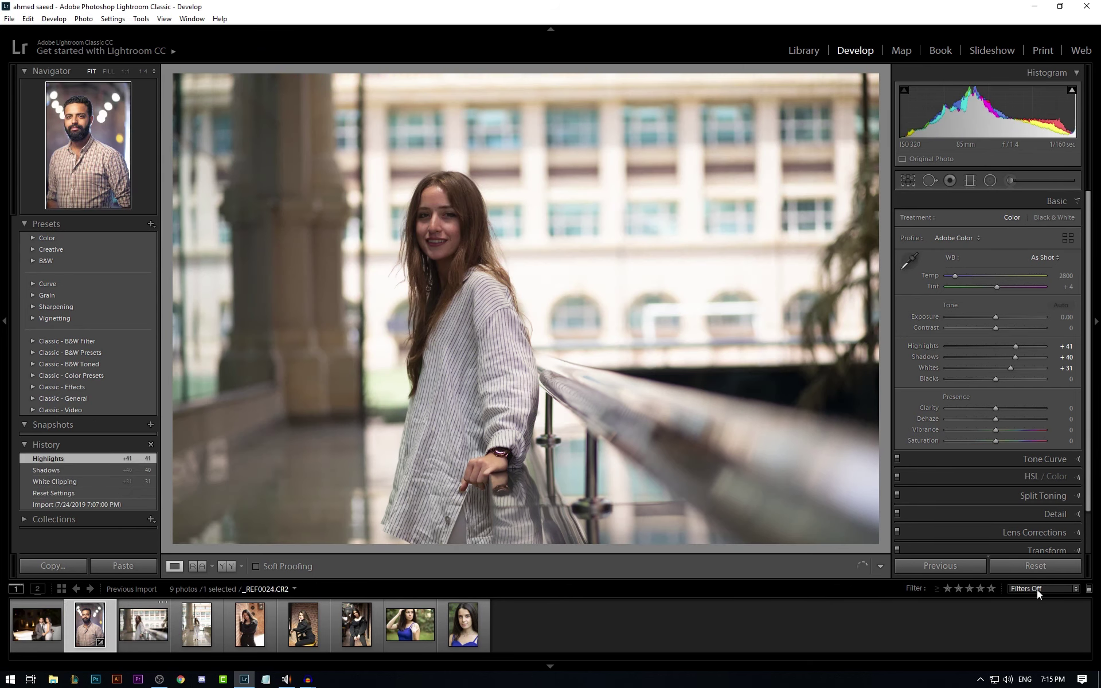
click(1034, 565)
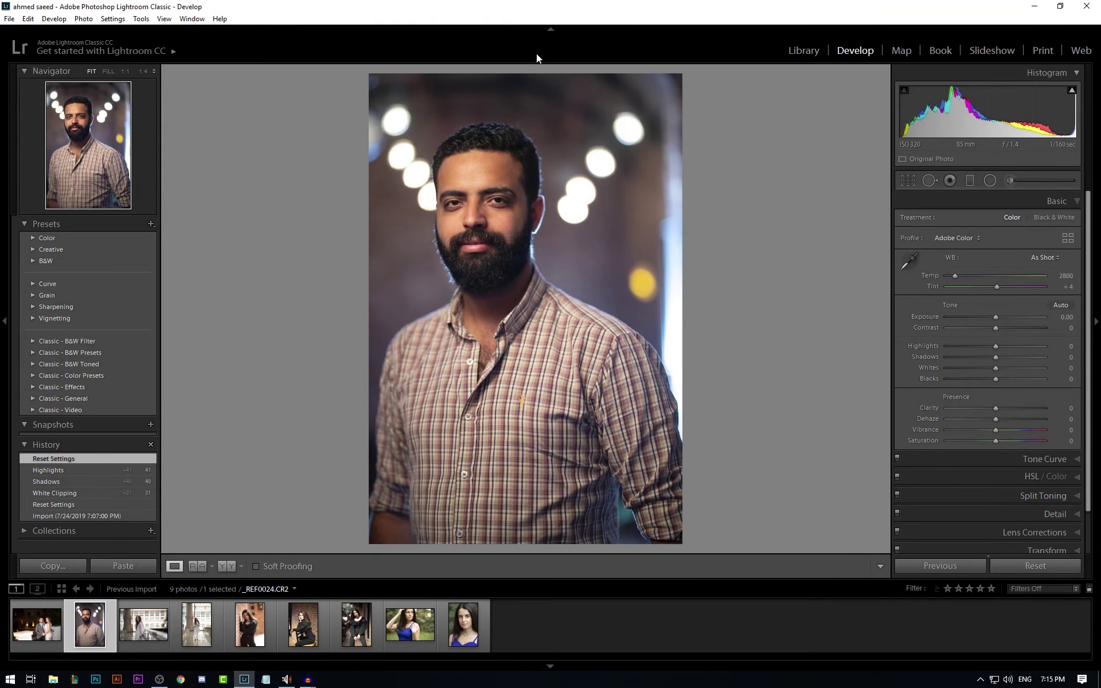
Step: Hide the top module picker and drag the filmstrip edge down to shrink its thumbnails
click(550, 30)
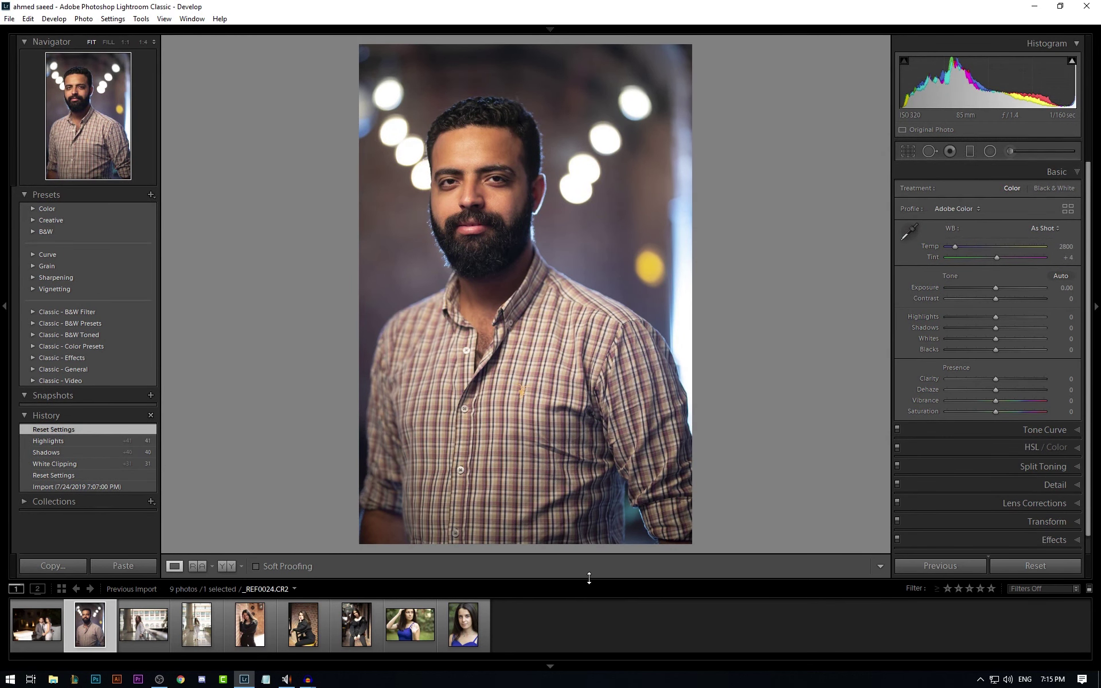
drag(587, 582, 590, 602)
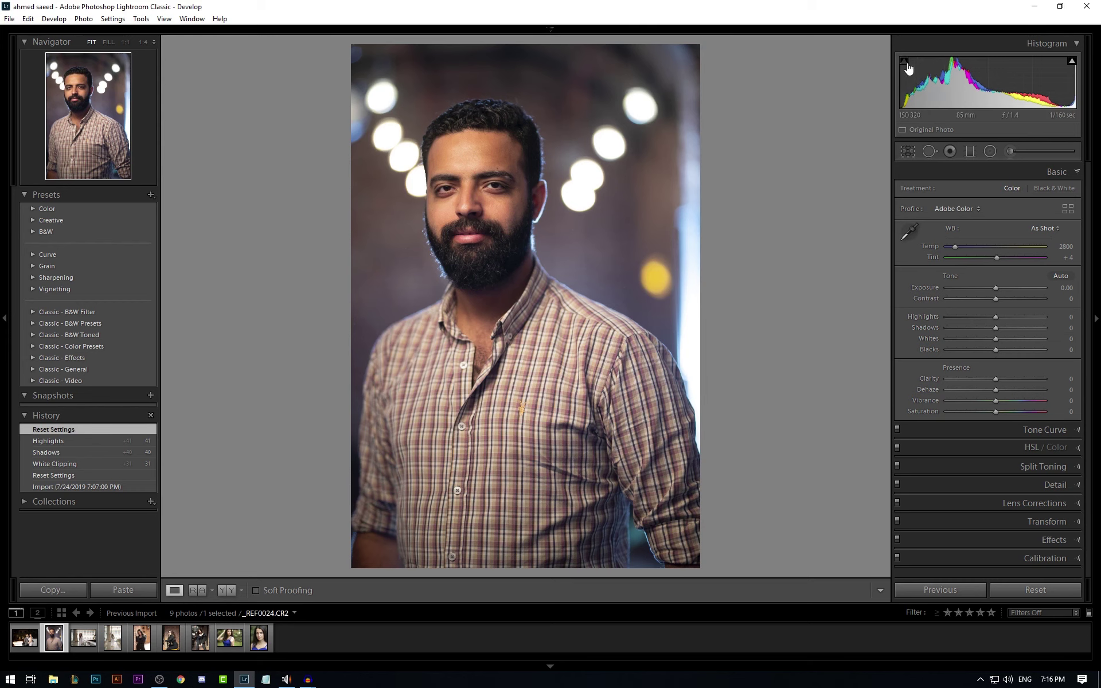
Step: Show clipping warnings, darken Shadows to about -86 and Exposure via the histogram, then reset tones
click(1072, 60)
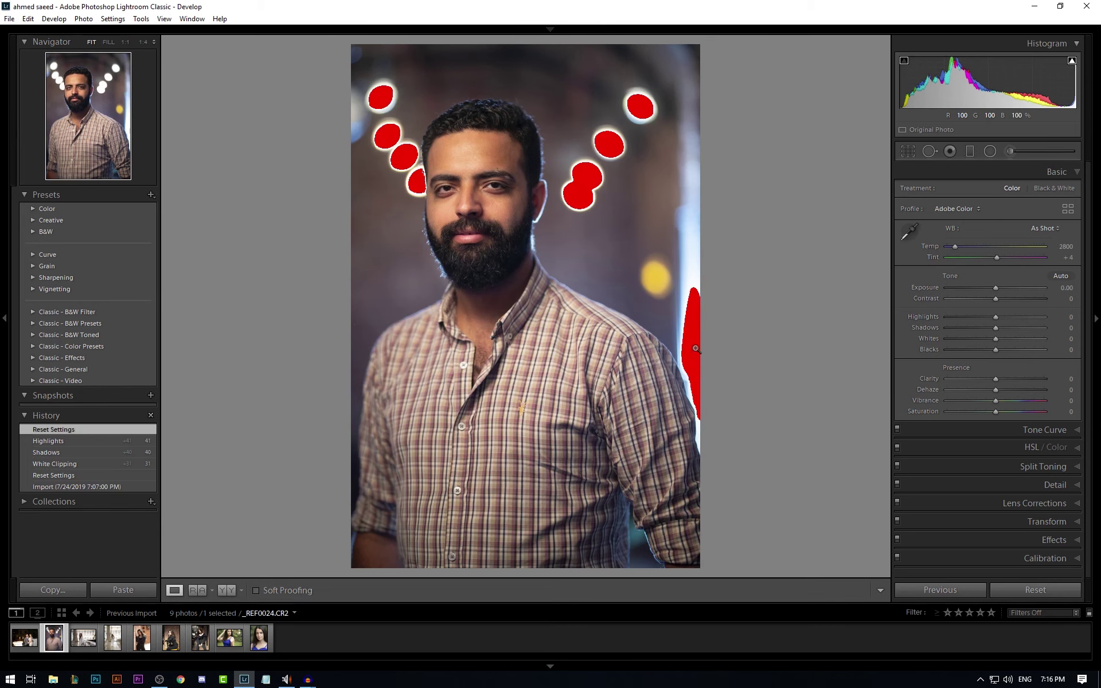
drag(932, 75, 871, 74)
drag(1041, 80, 1008, 94)
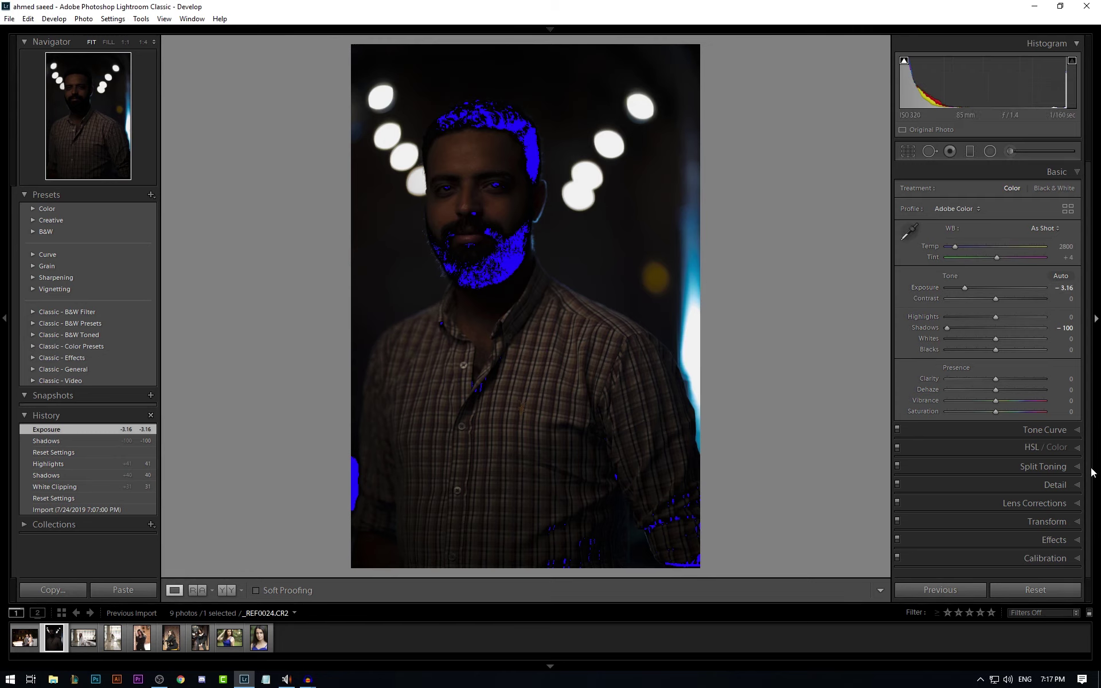
click(1035, 590)
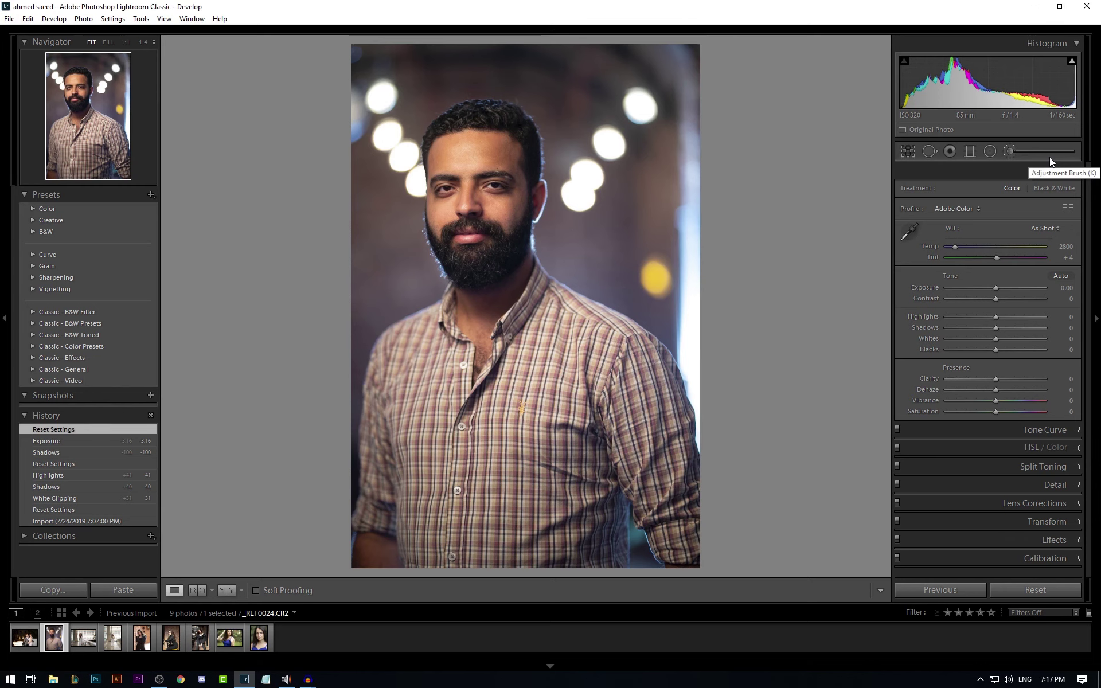
click(915, 150)
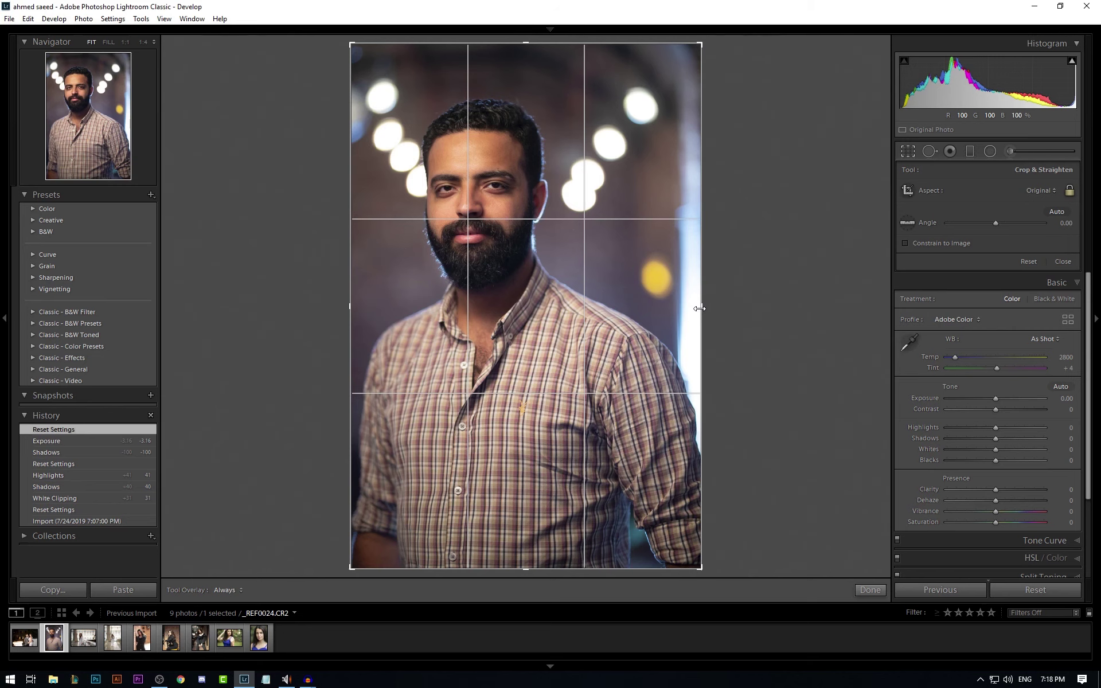
Step: Tighten the crop around the man's head and shoulders and apply it
drag(699, 308, 641, 304)
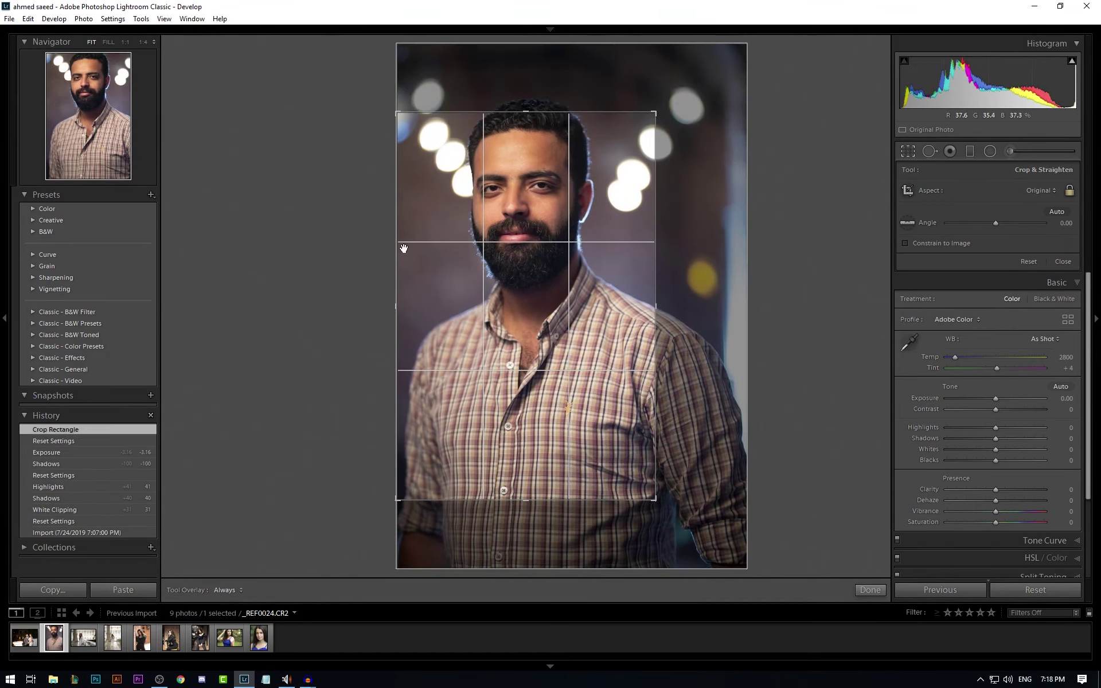
drag(520, 266, 528, 293)
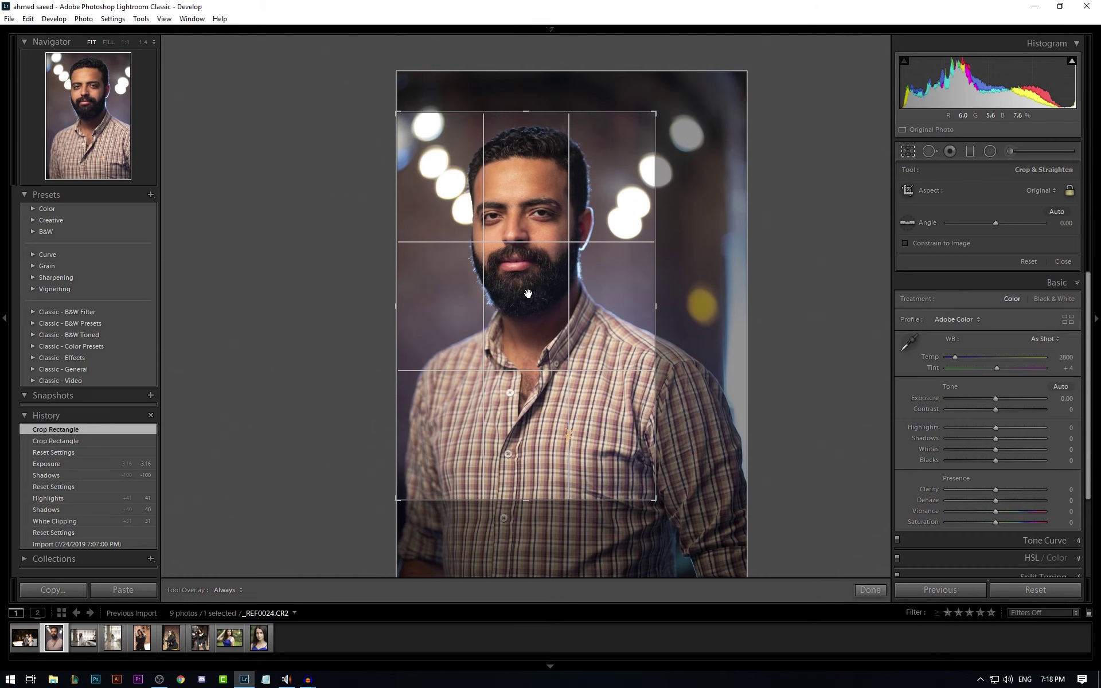
key(Return)
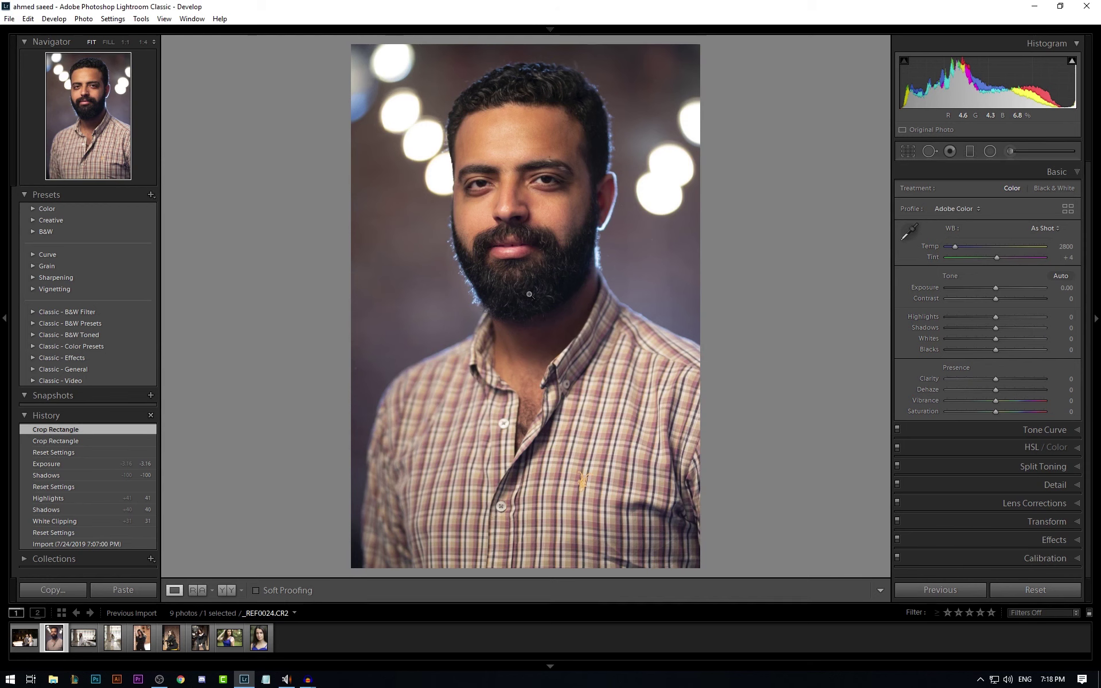
Step: Recrop to a landscape 16 x 9 frame around the face, then reset to the uncropped photo
key(r)
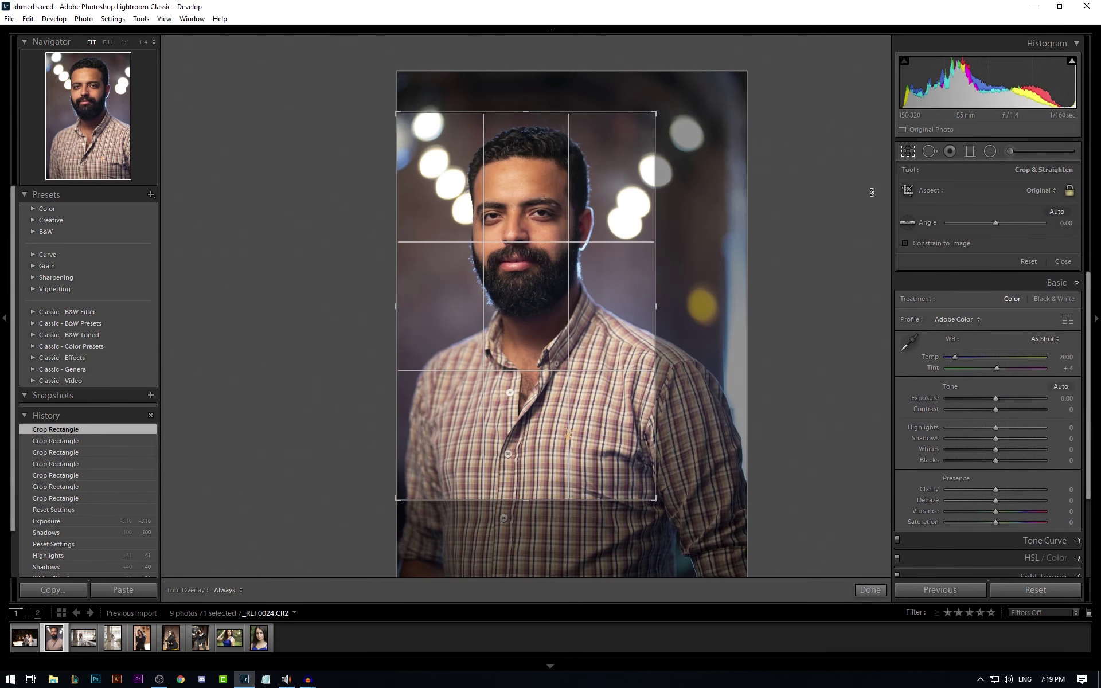
click(1040, 190)
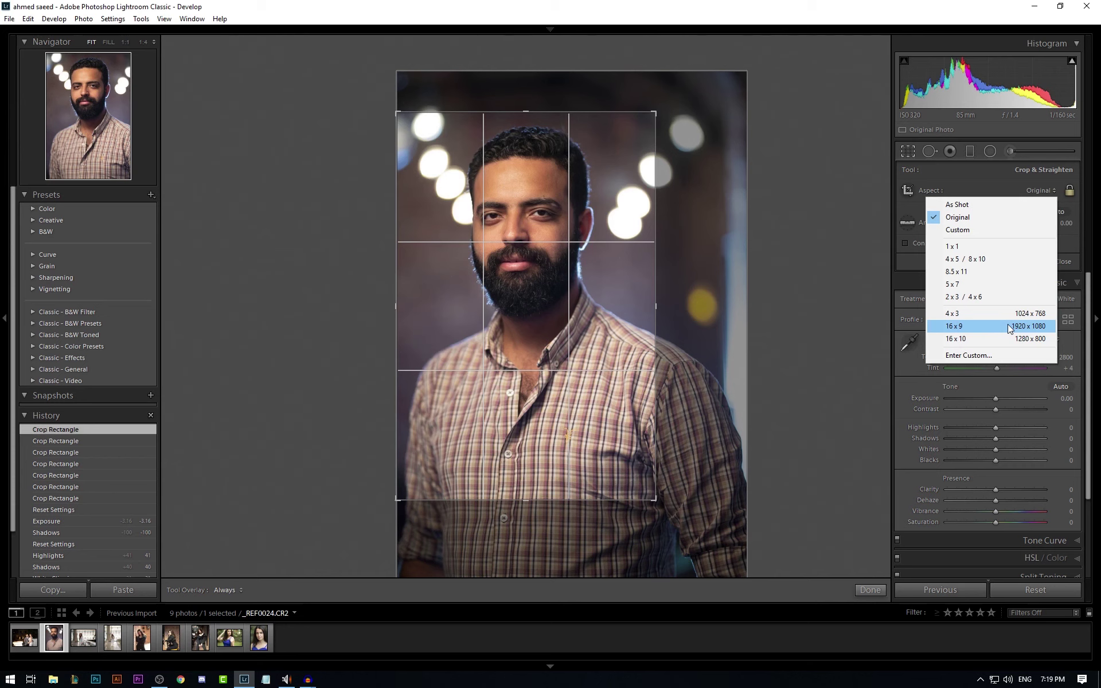
click(1007, 324)
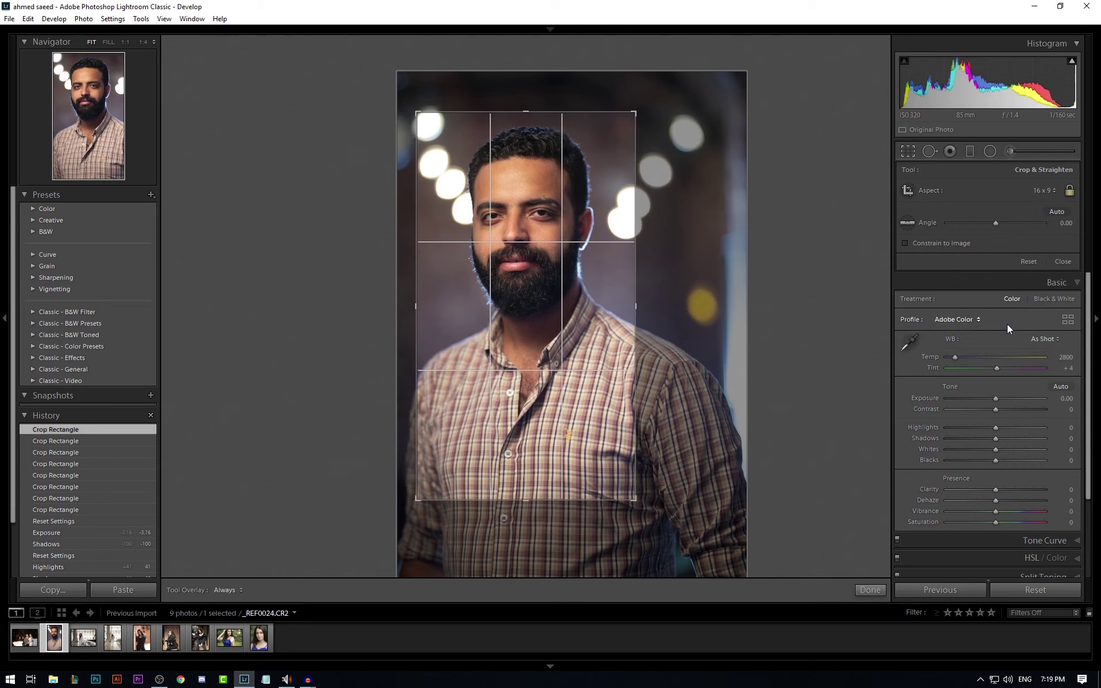
key(x)
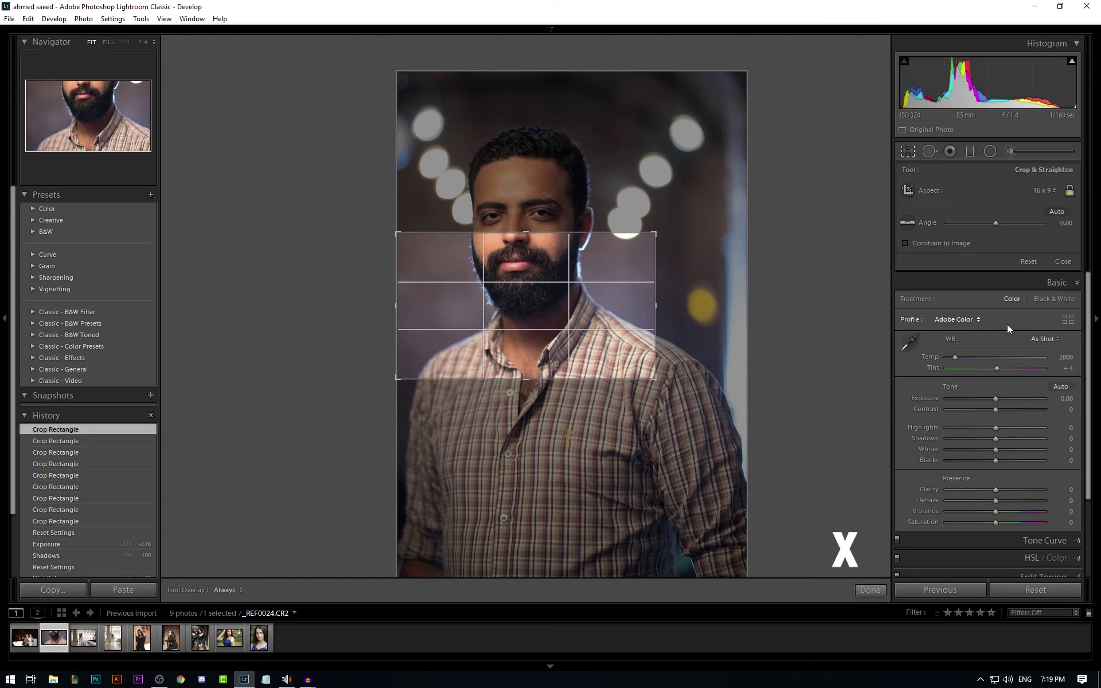
drag(522, 327, 524, 380)
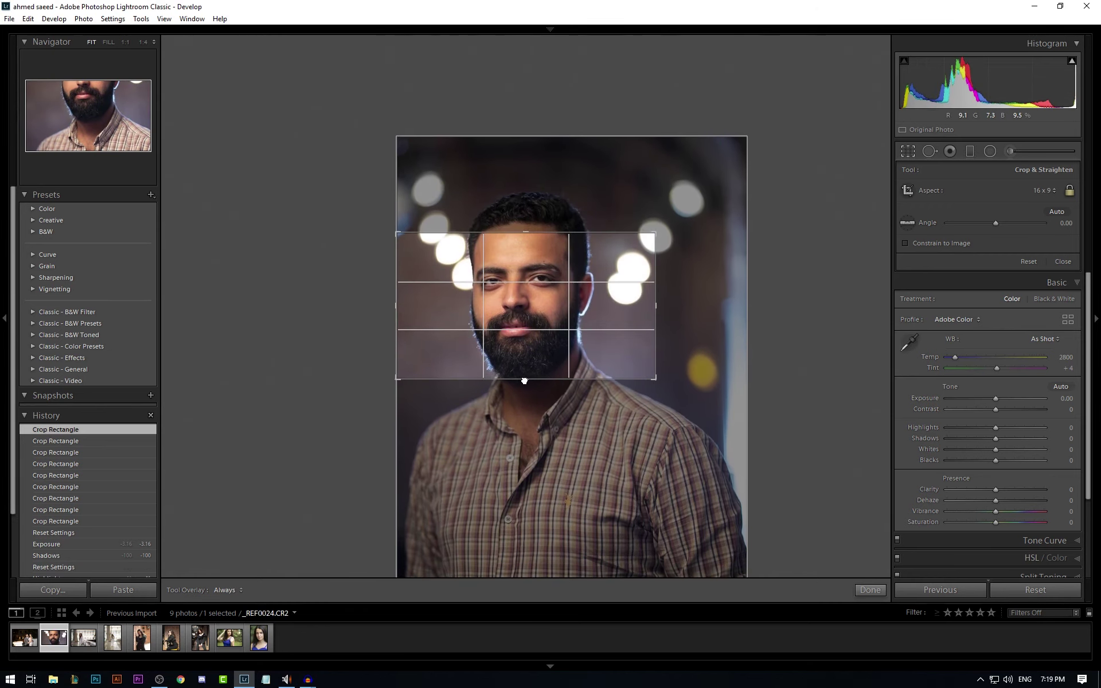
double_click(566, 305)
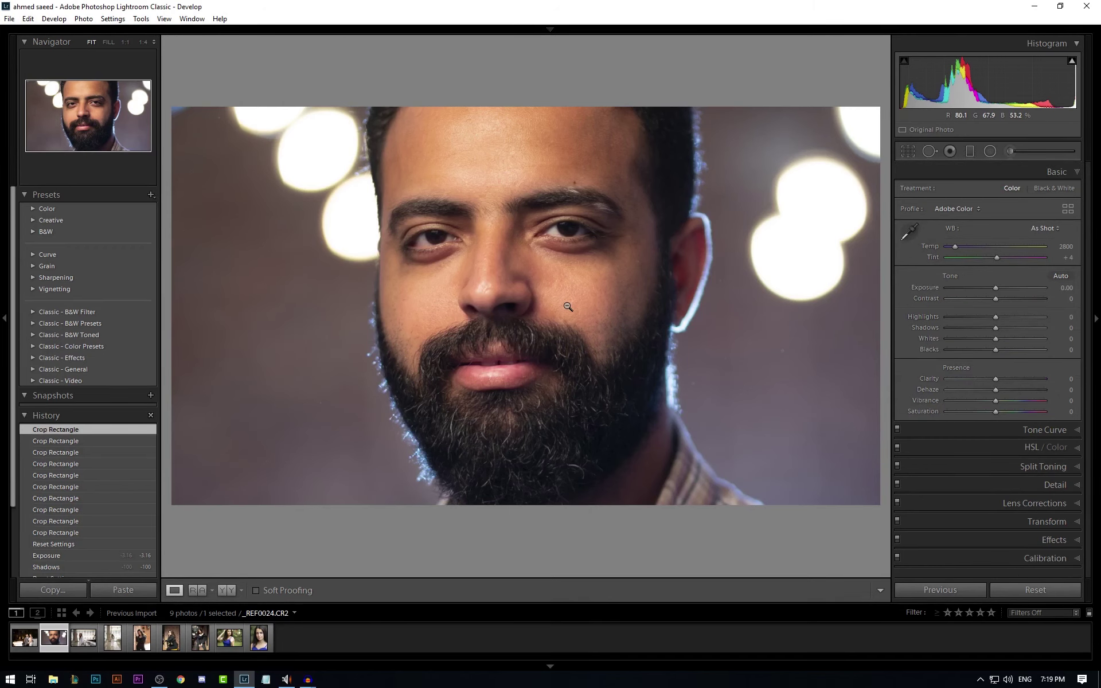
click(1038, 588)
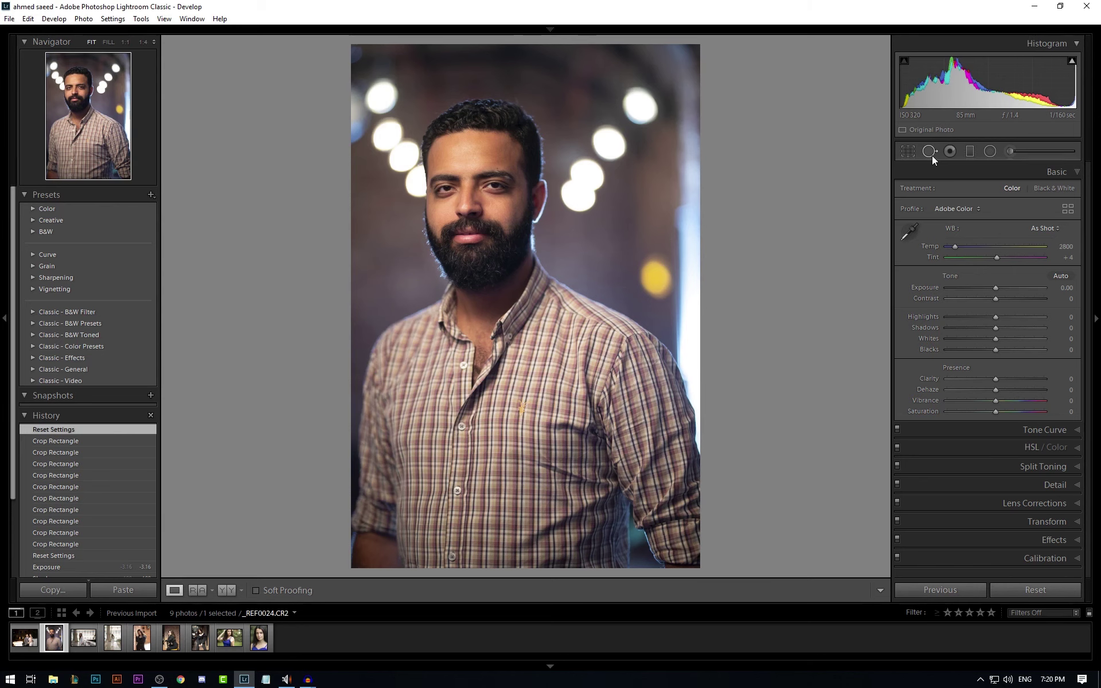
Step: Heal the yellow bokeh light on the right, sampling nearby background, then revert the photo
click(931, 156)
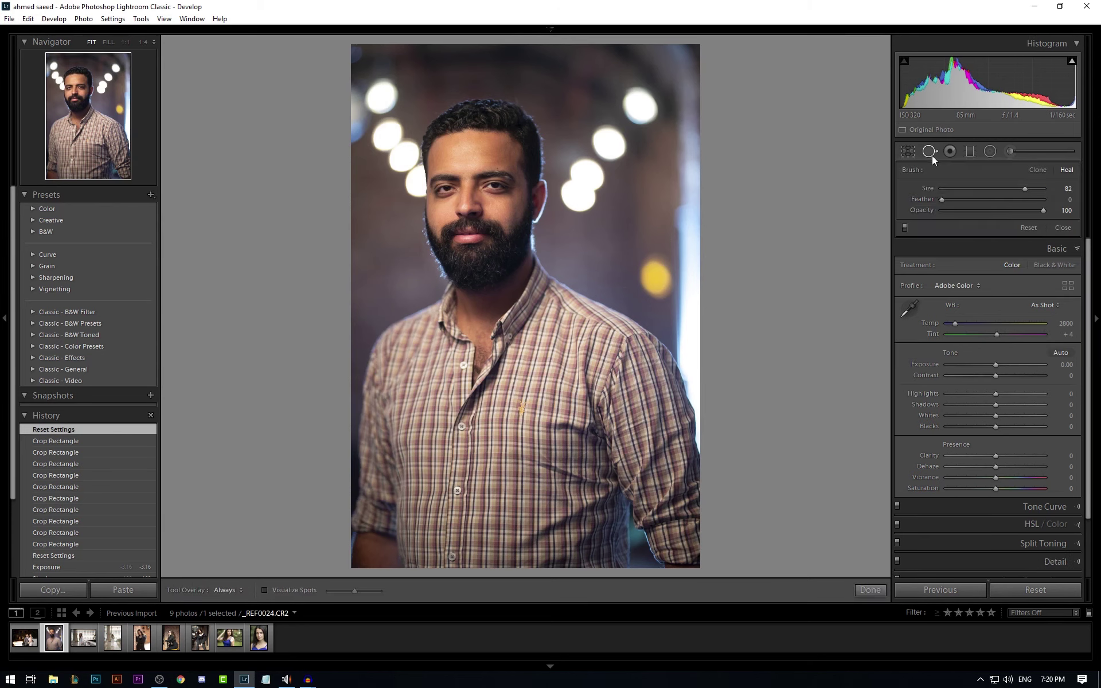
click(654, 279)
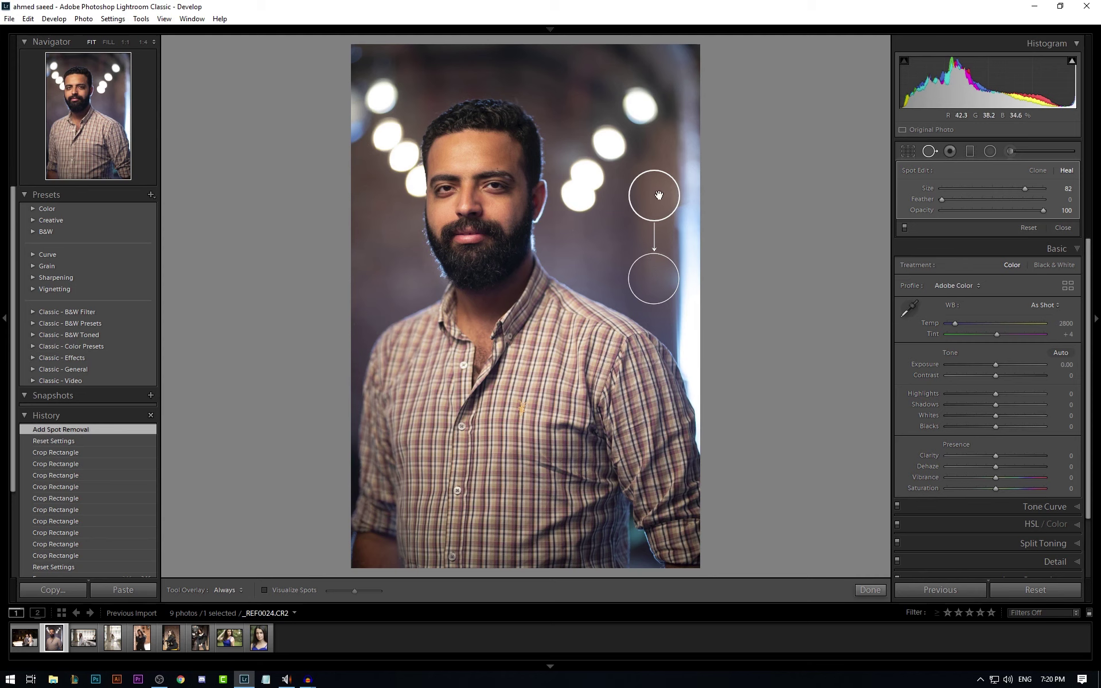
mouse_move(659, 195)
mouse_down()
mouse_move(601, 210)
mouse_move(587, 194)
mouse_move(619, 146)
mouse_move(648, 147)
mouse_move(685, 189)
mouse_move(654, 193)
mouse_move(658, 209)
mouse_up()
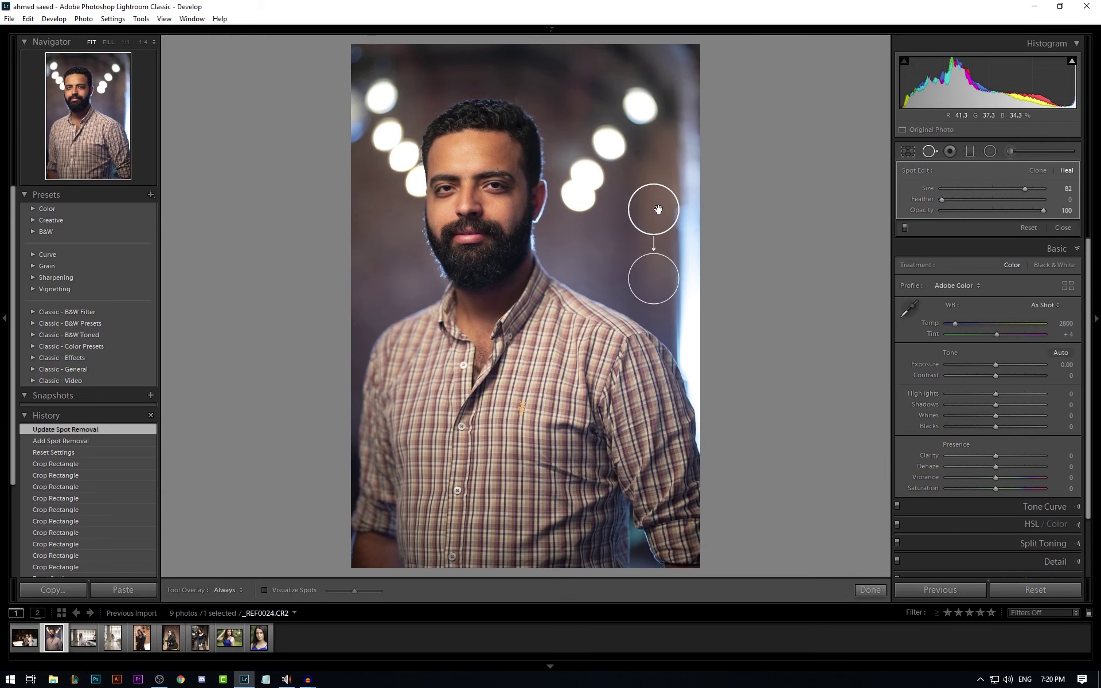
key(Escape)
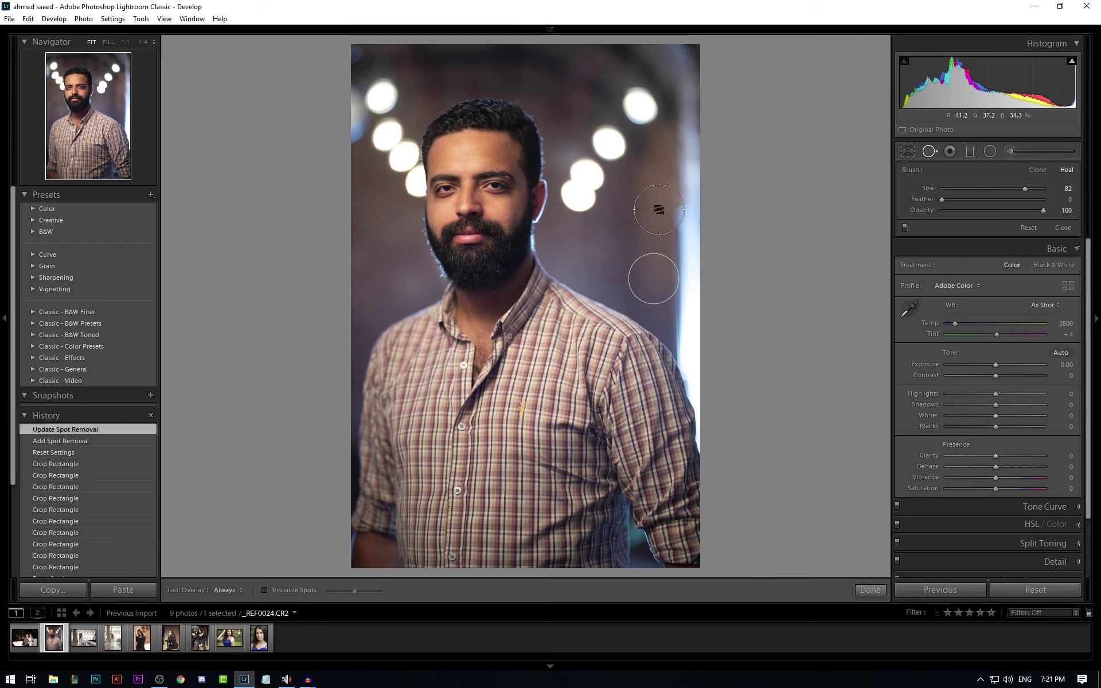
key(q)
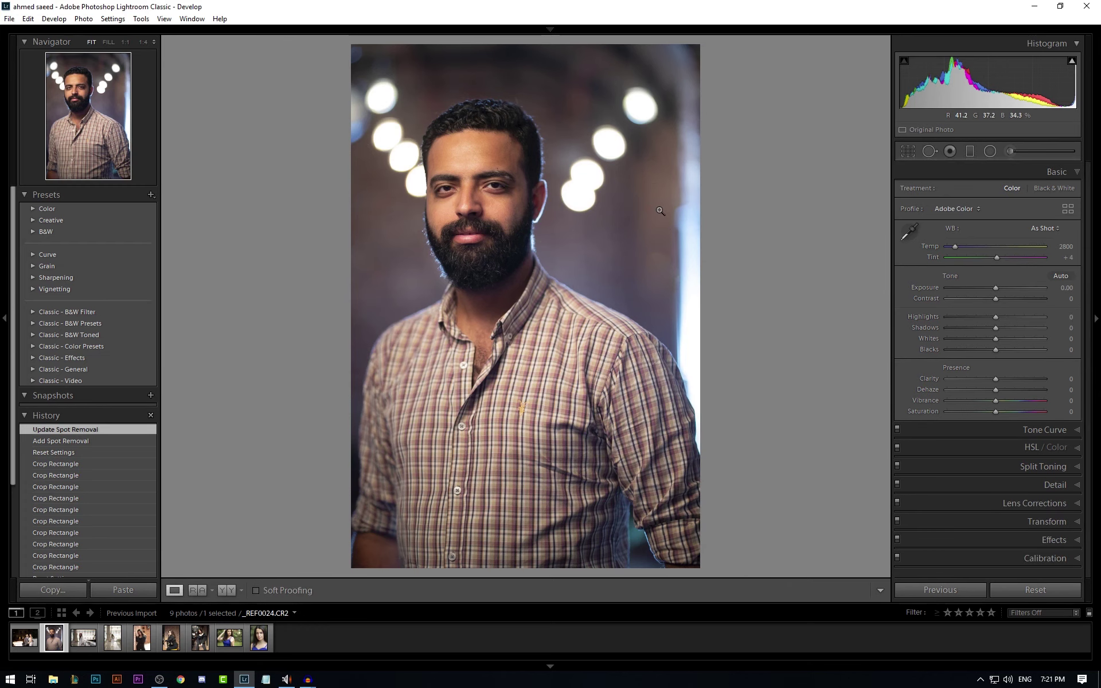
key(ctrl+shift+r)
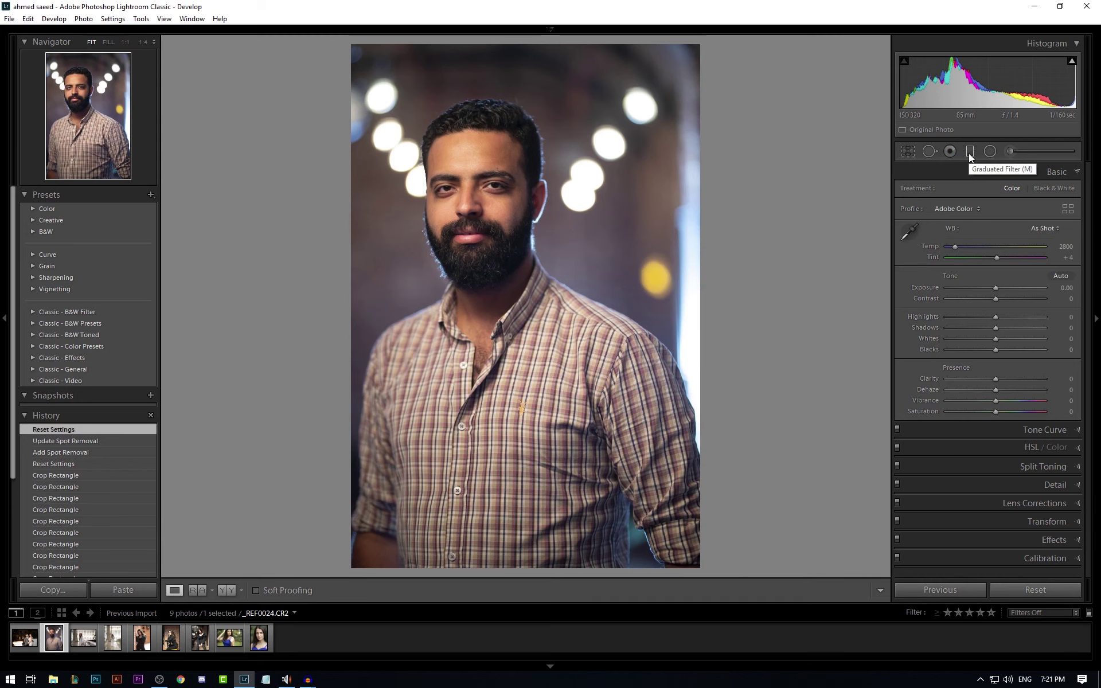
Step: Add a graduated filter from the photo's top down and lift its Shadows
click(969, 151)
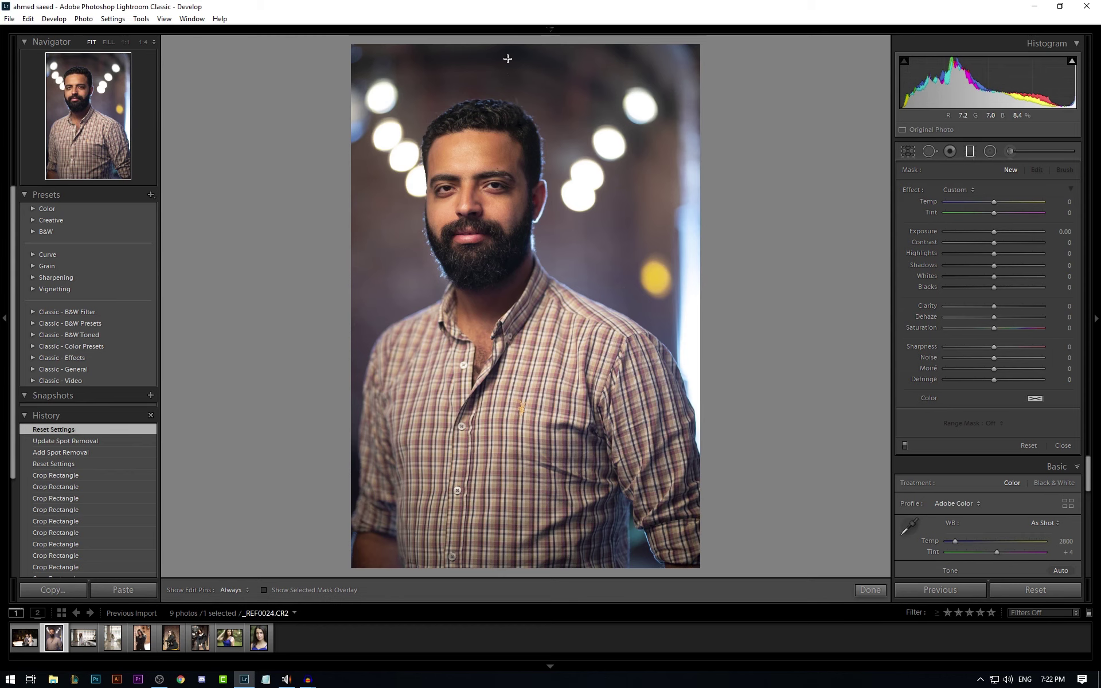
drag(507, 58, 492, 501)
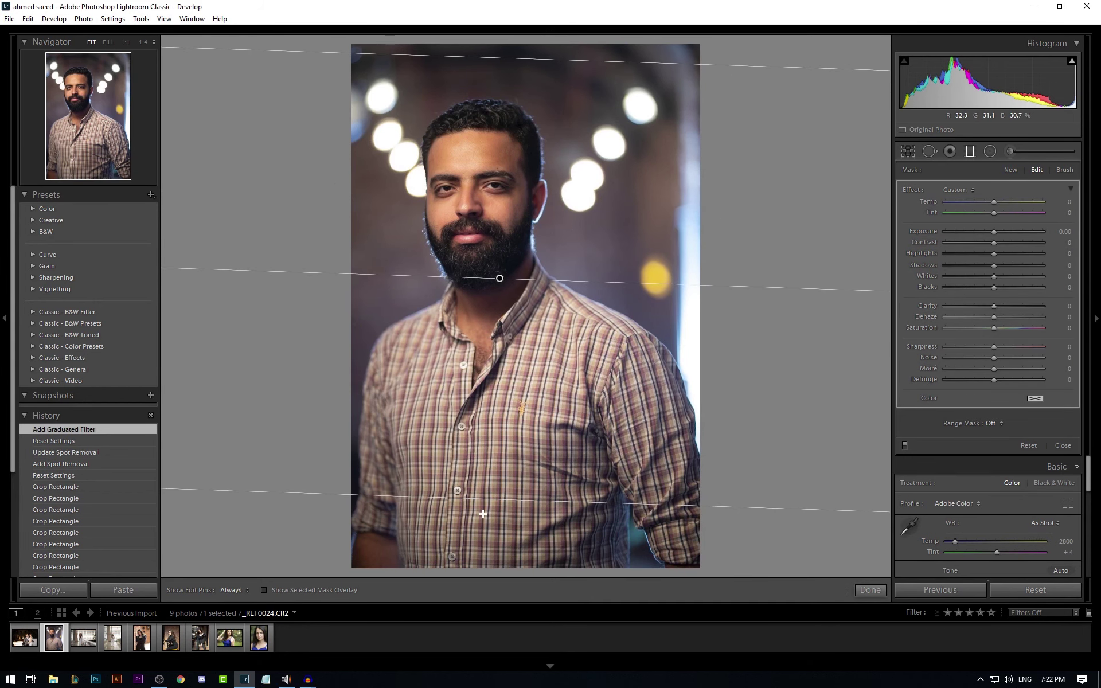
click(263, 590)
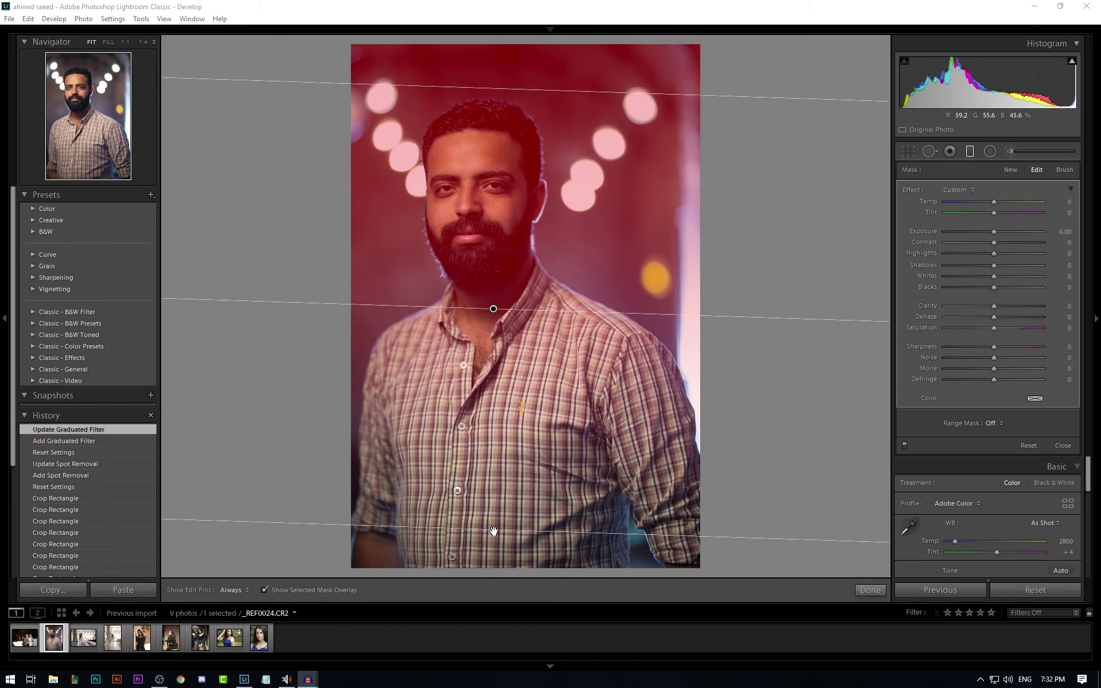
click(265, 590)
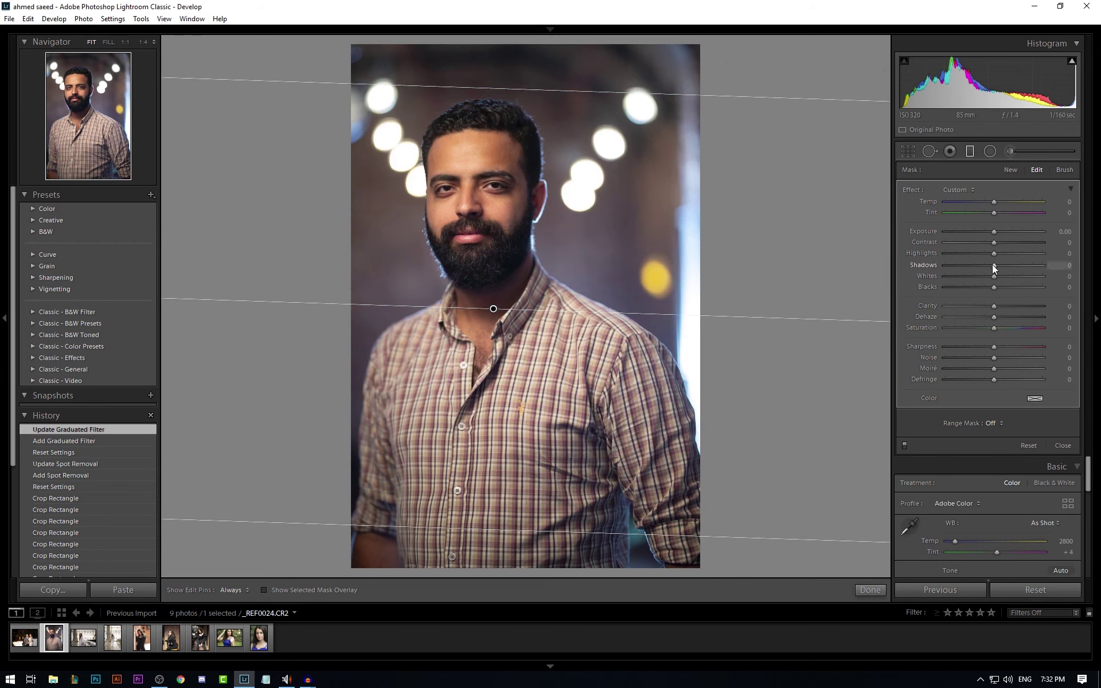
mouse_move(994, 266)
mouse_down()
mouse_move(1021, 266)
mouse_move(1000, 276)
mouse_move(998, 242)
mouse_up()
key(m)
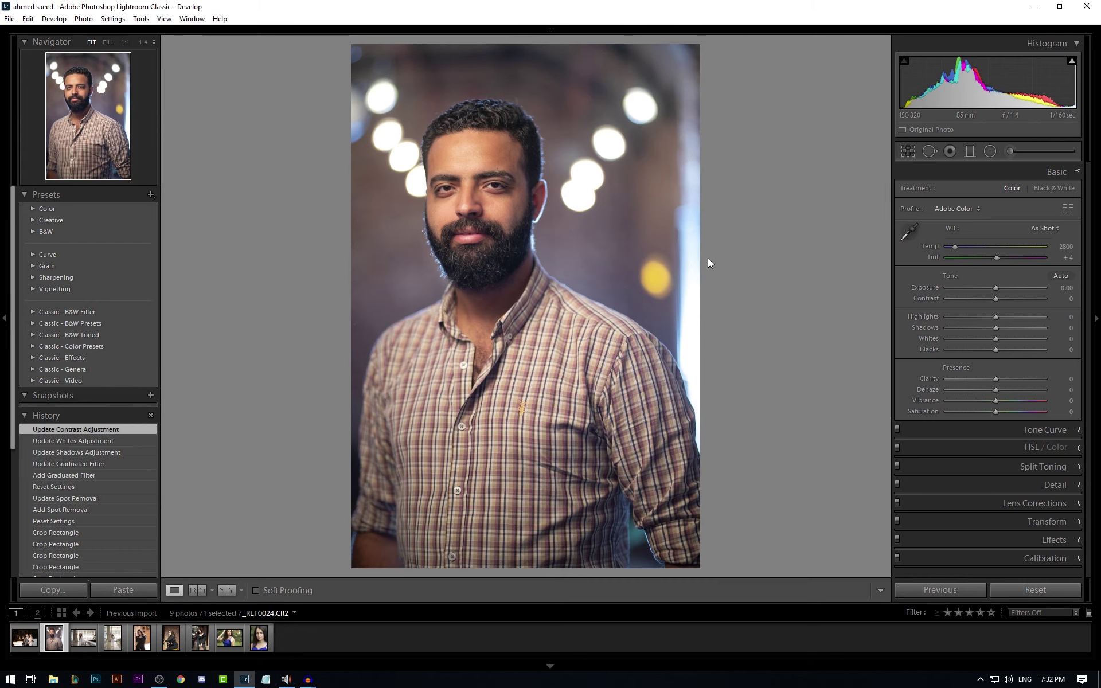
Step: Compare the before and after views, then reset the portrait to unedited settings
key(backslash)
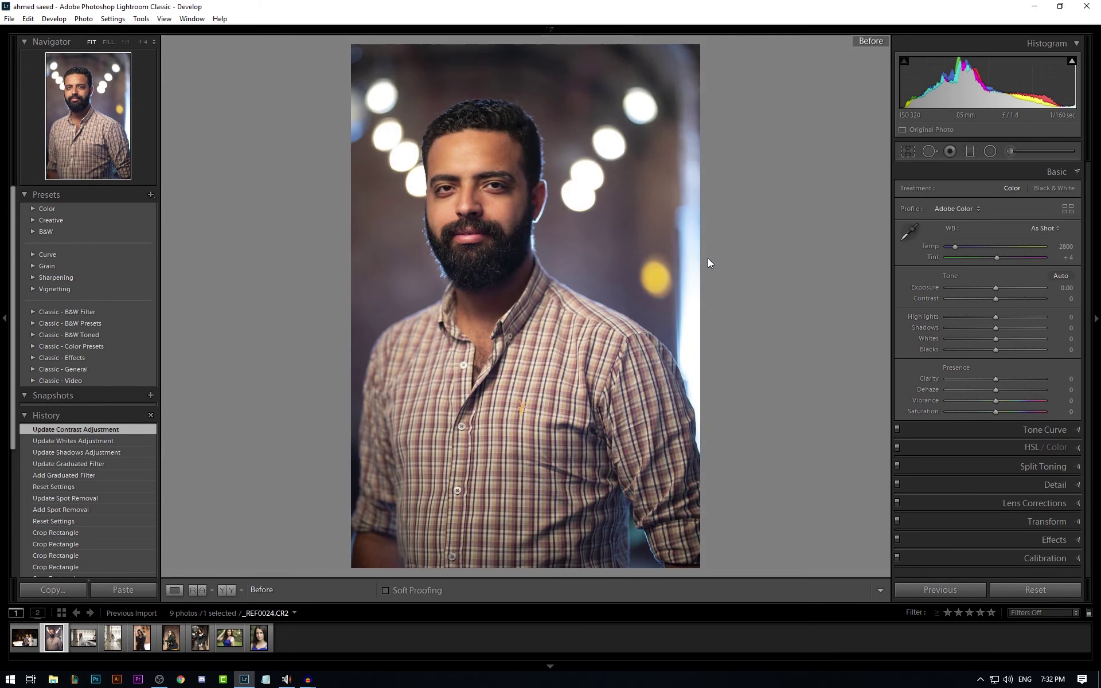
key(backslash)
key(backslash)
key(backslash)
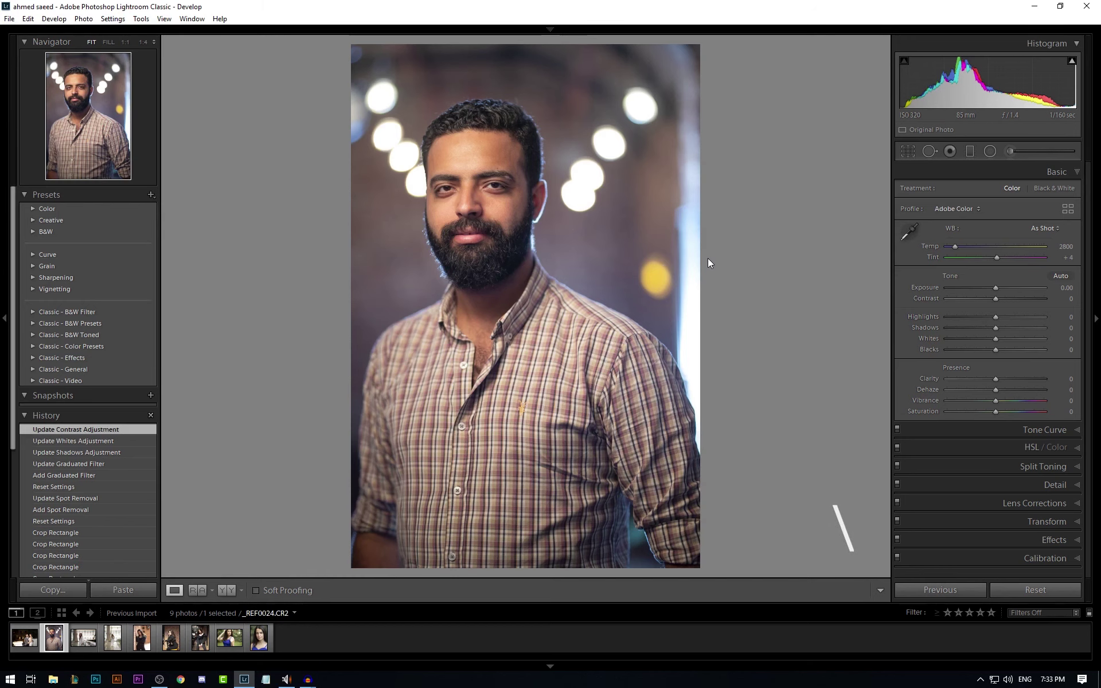
key(backslash)
key(backslash)
key(backslash)
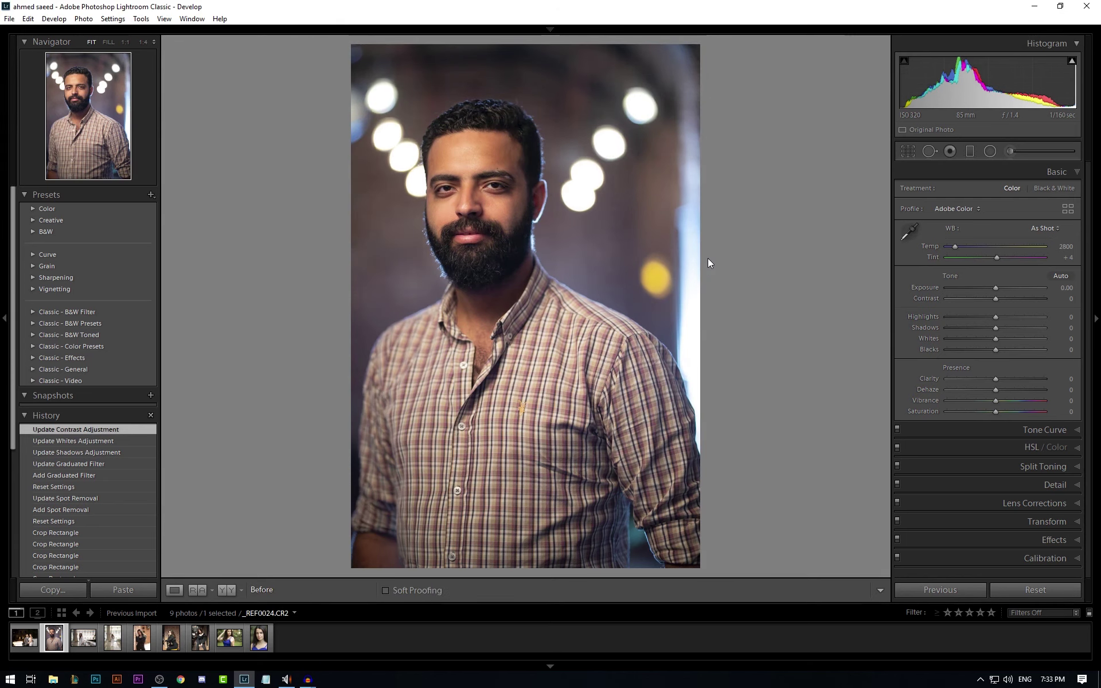
key(backslash)
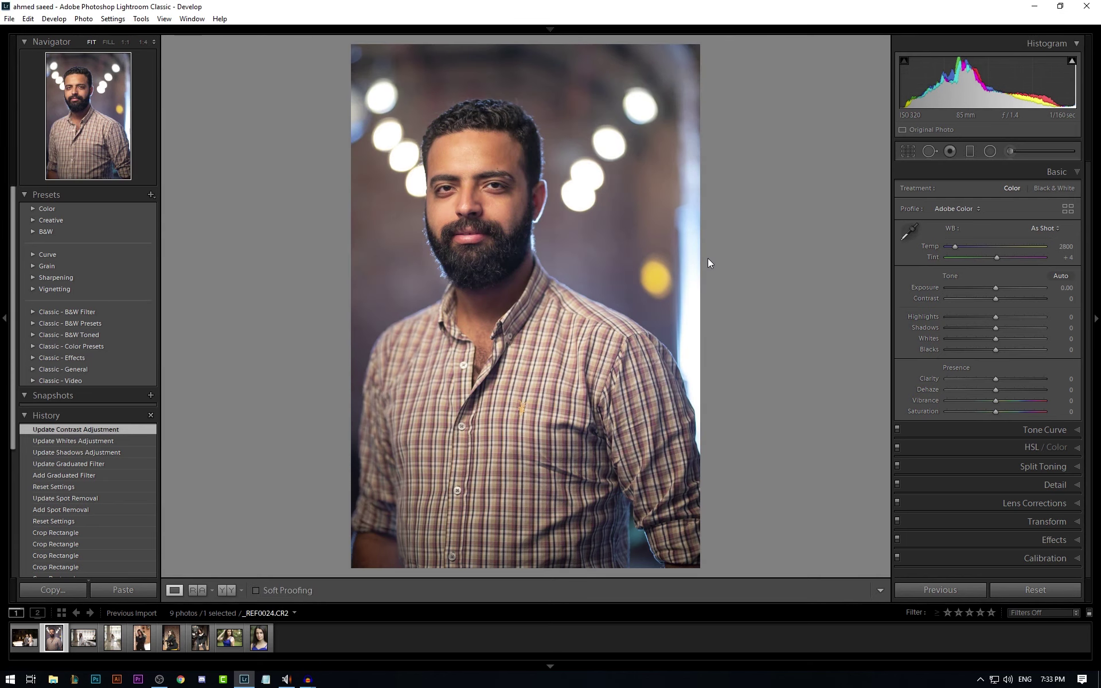
click(1048, 594)
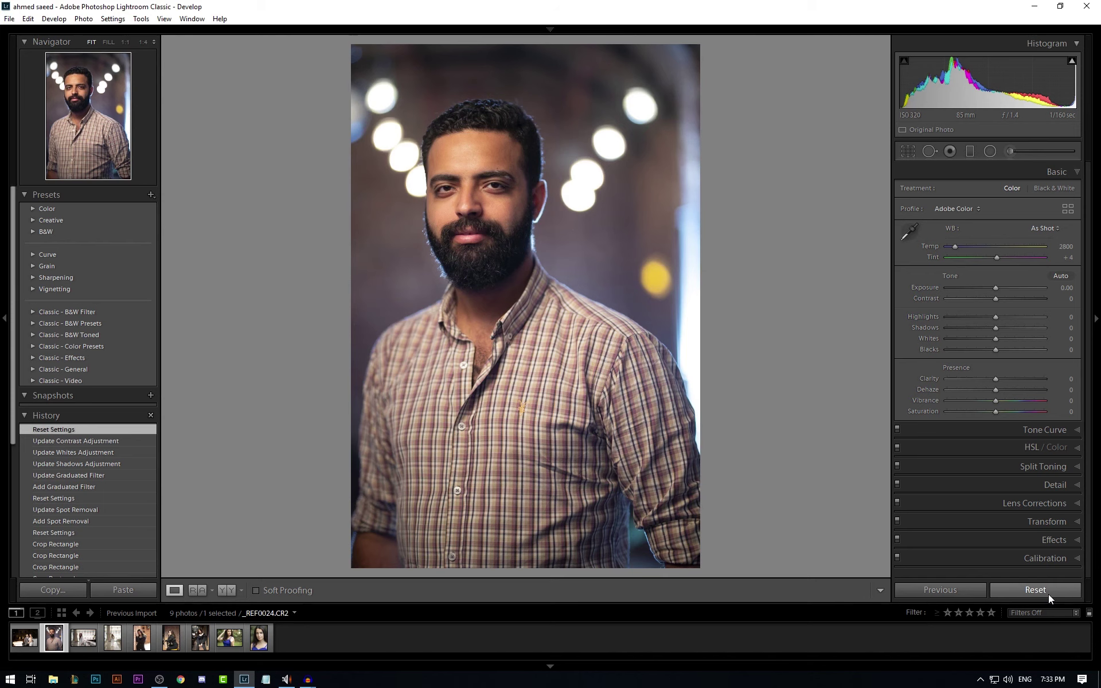
Step: Draw a radial filter ellipse over the face, lift its Shadows, and toggle Invert
click(989, 152)
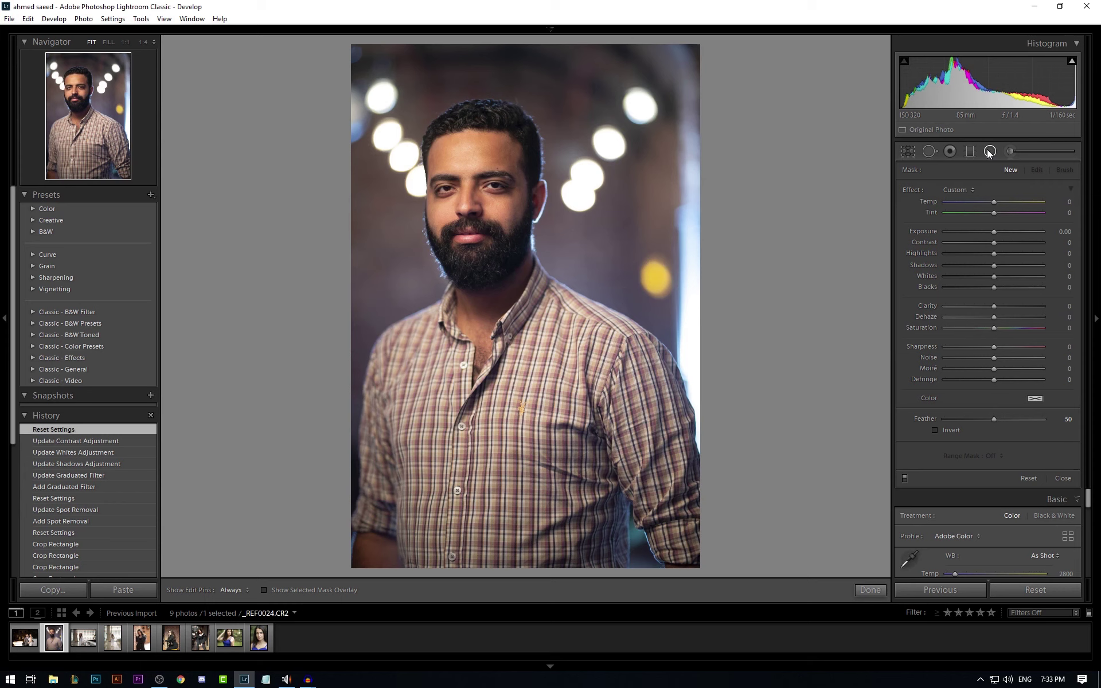
drag(417, 168, 524, 330)
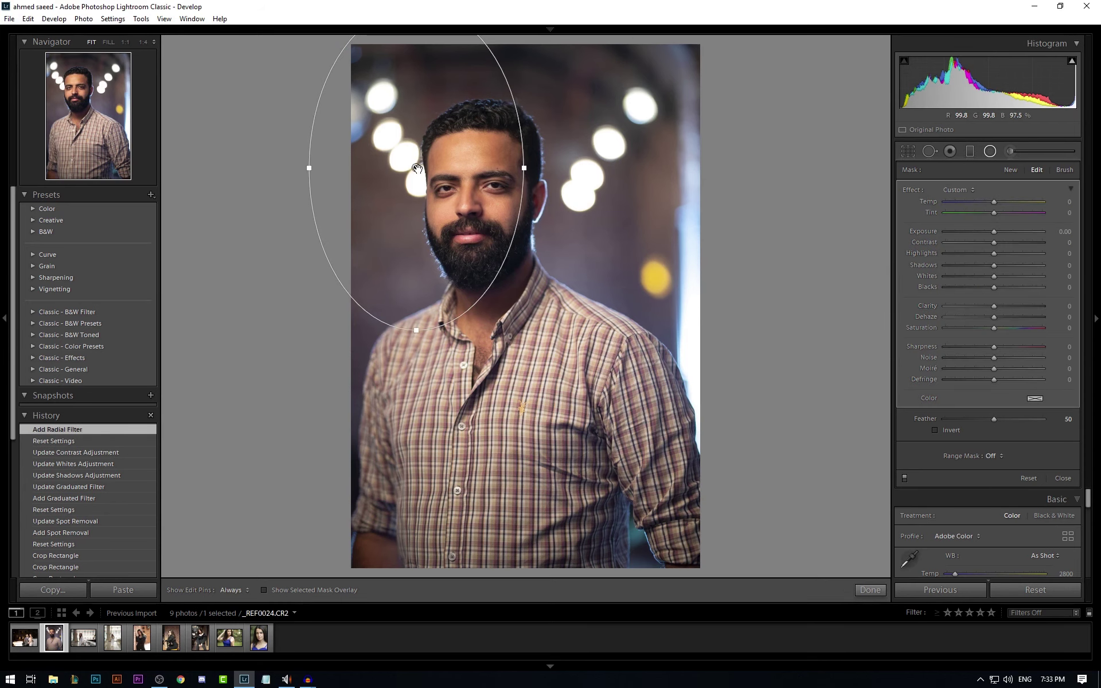
drag(413, 166, 484, 232)
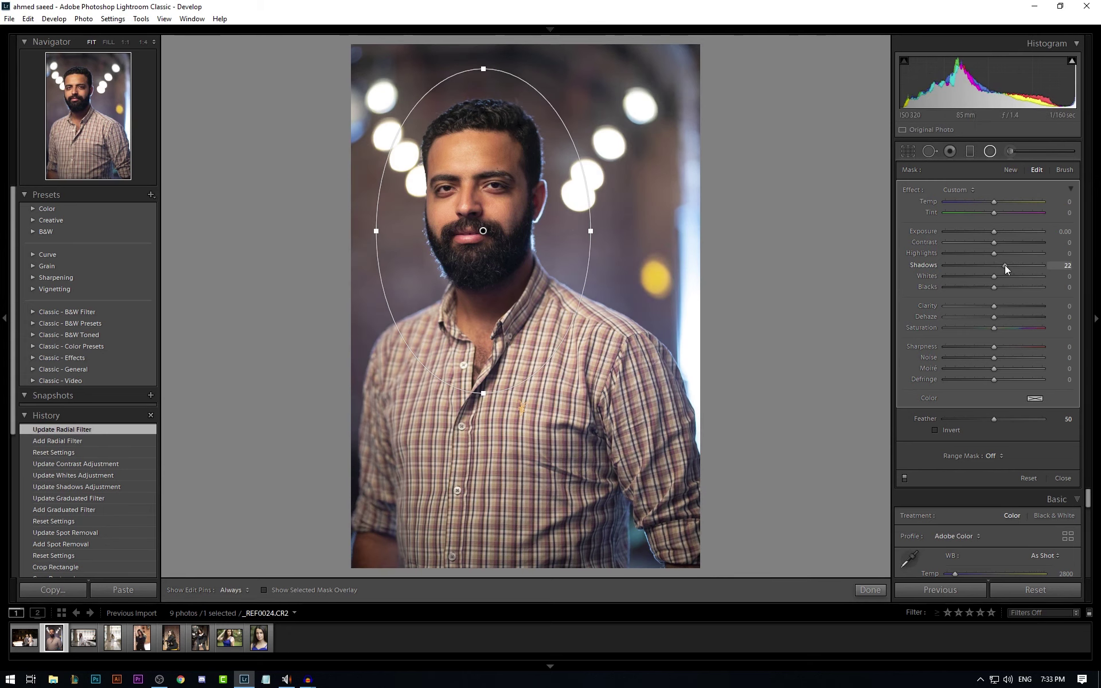
drag(1003, 265, 1004, 242)
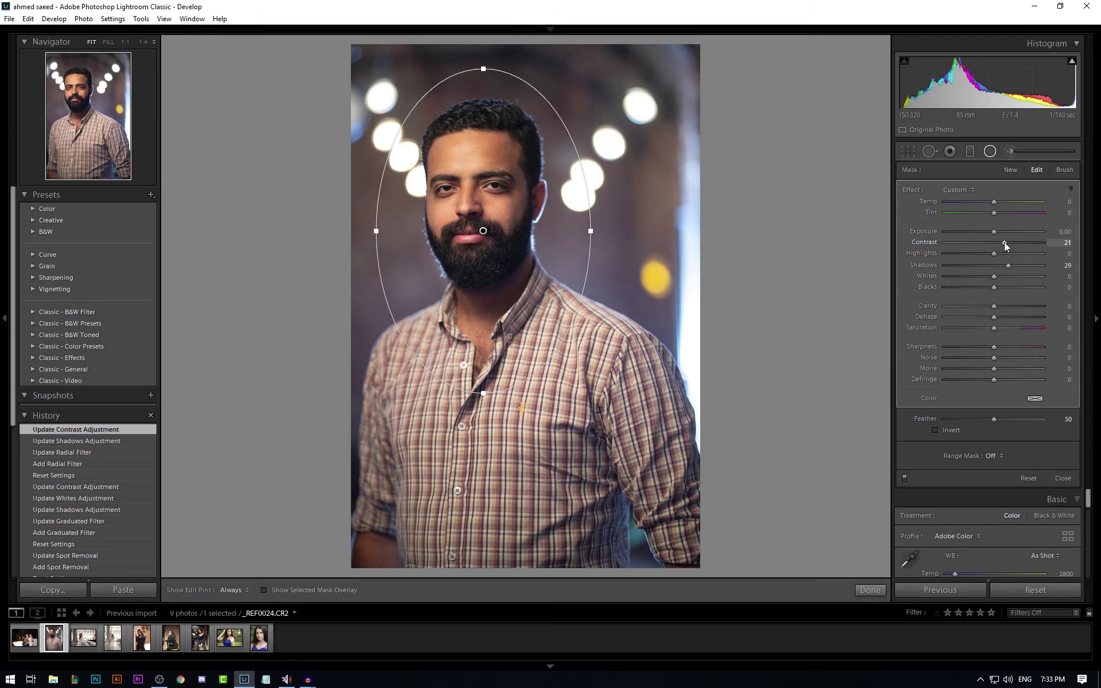
click(936, 430)
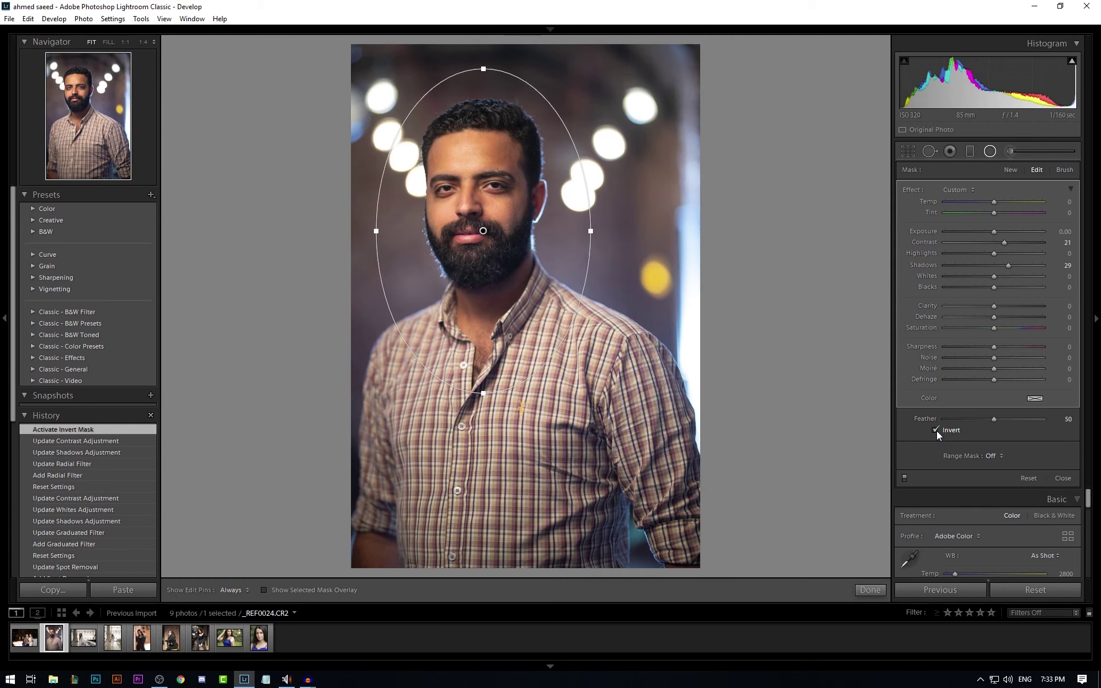
click(935, 431)
click(936, 431)
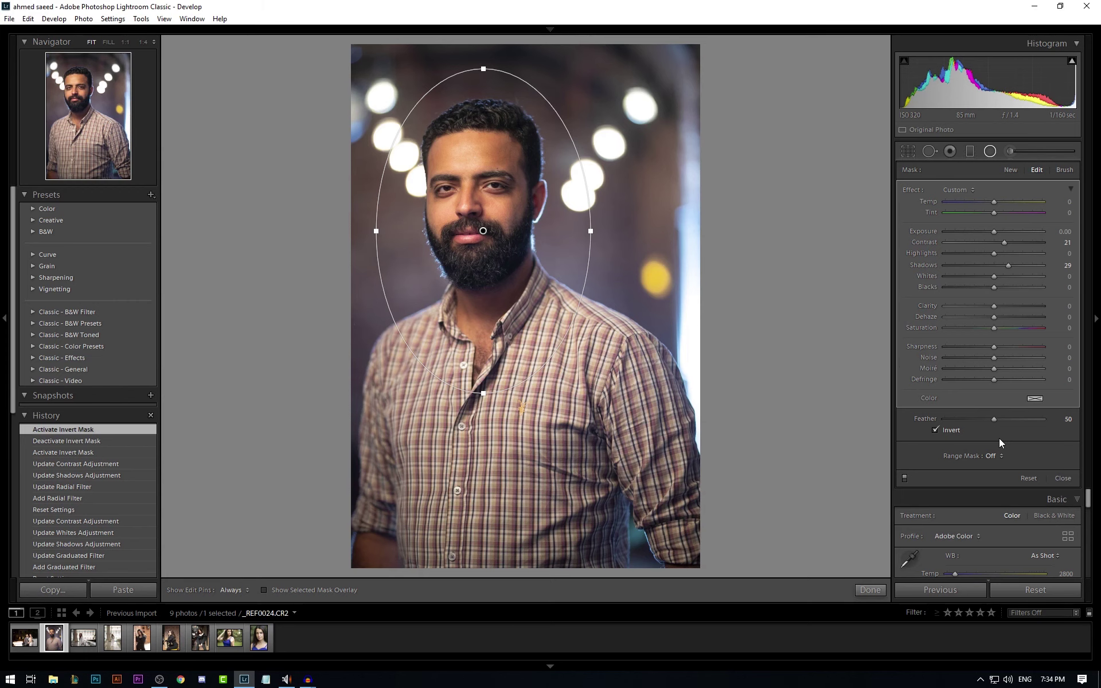
Step: Tint the radial filter red then blue, then reset the portrait and close the filter
click(1033, 399)
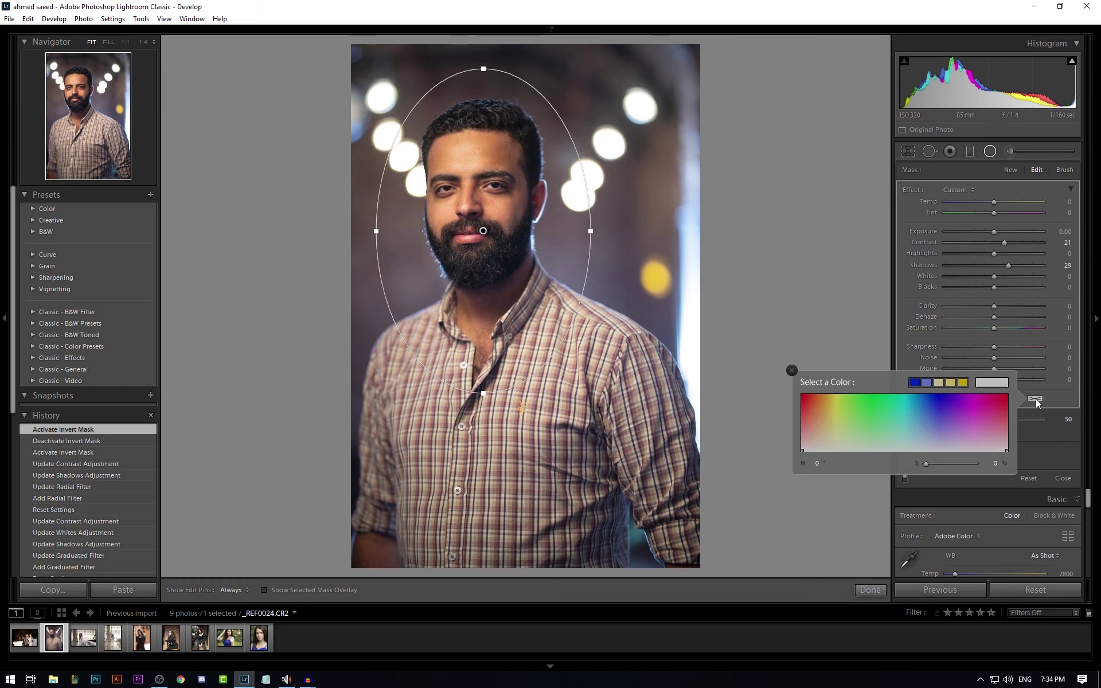
click(1001, 396)
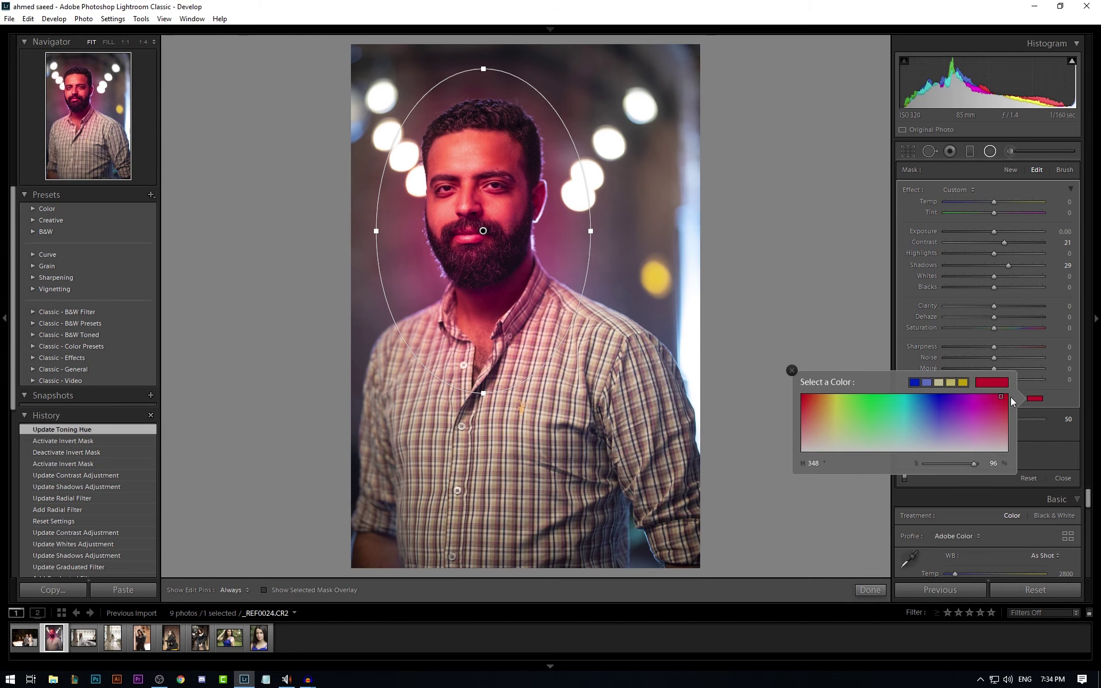
drag(966, 398, 919, 422)
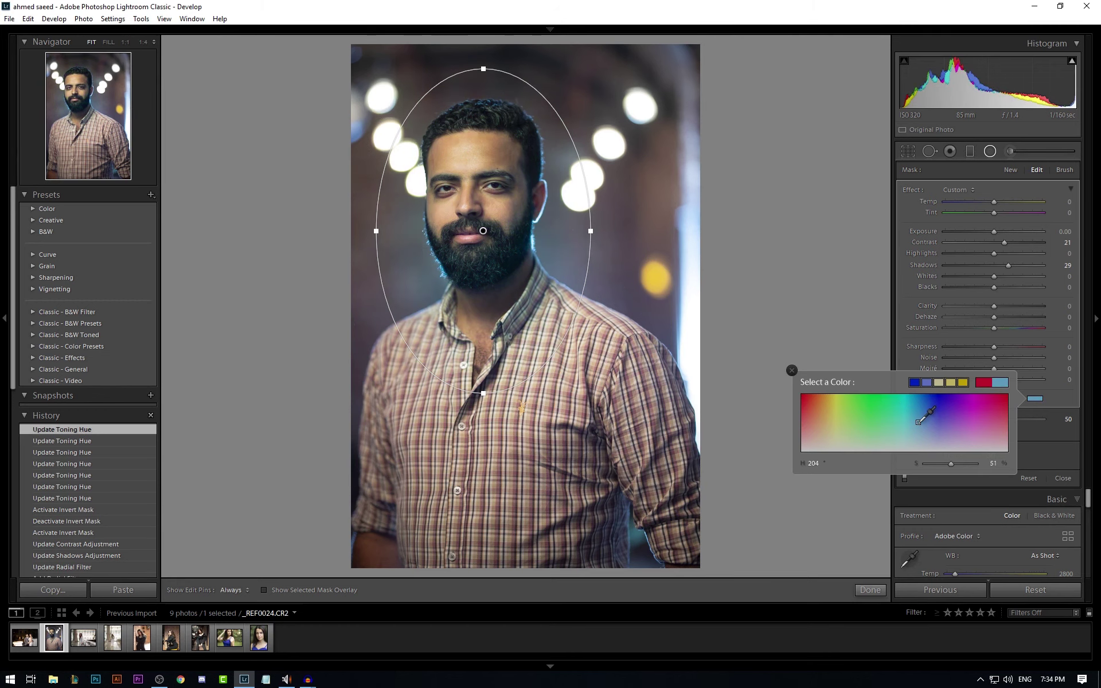
click(1021, 590)
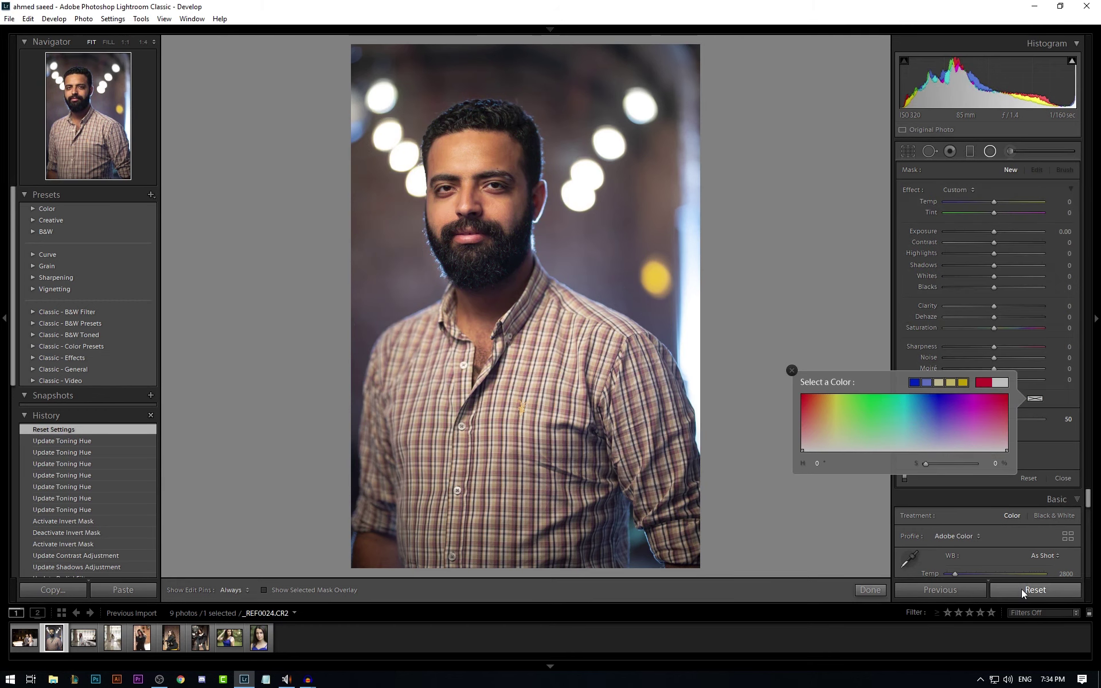
click(869, 590)
click(1052, 585)
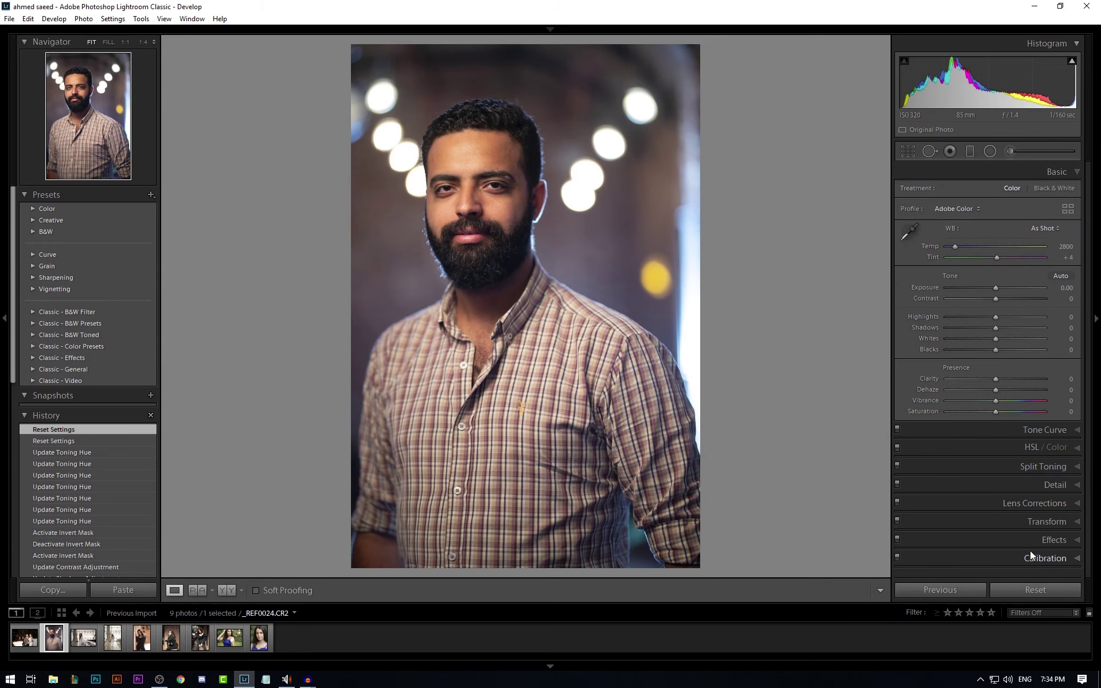
Step: Paint an Adjustment Brush mask over the background around the man's head
click(1011, 152)
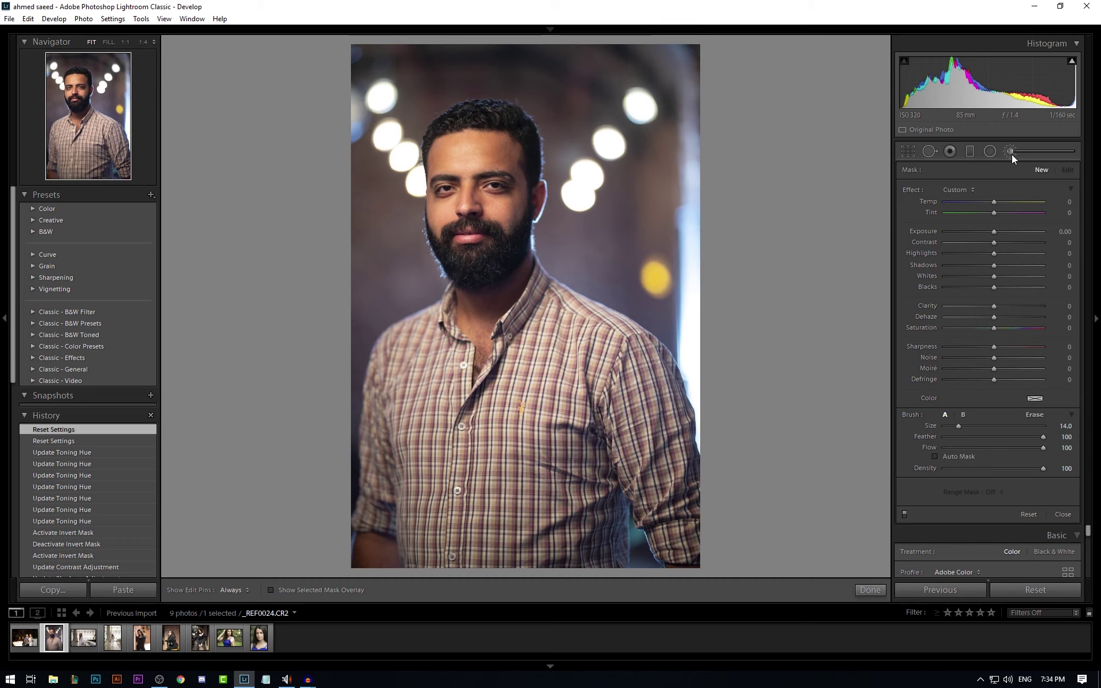
key(h)
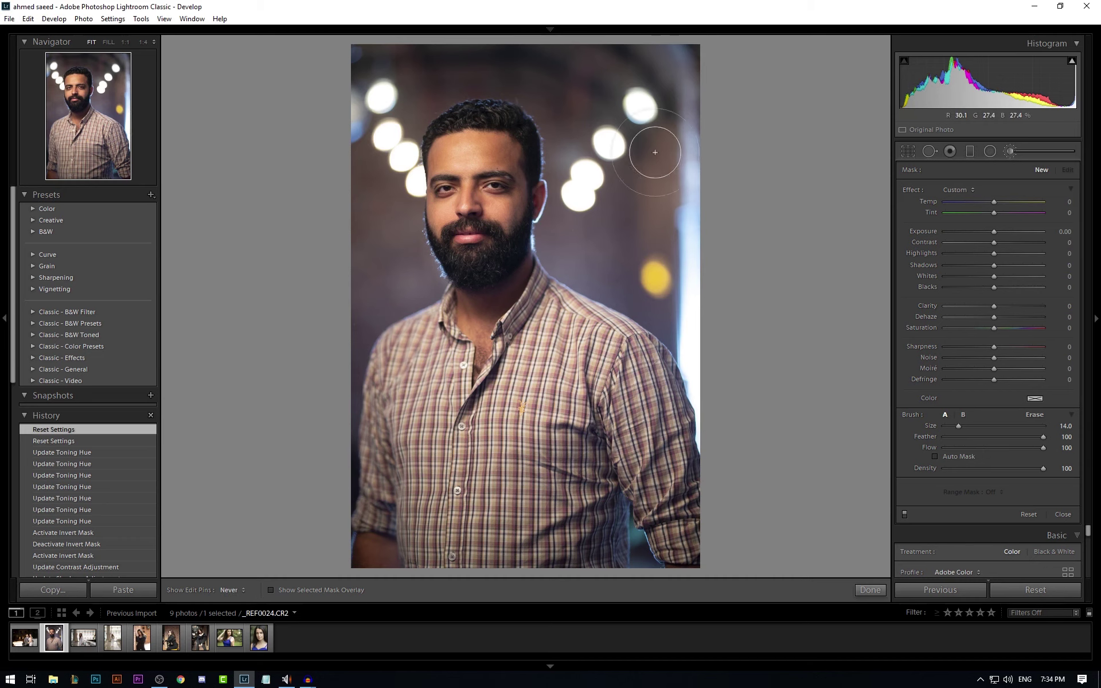
drag(631, 197, 660, 69)
drag(401, 86, 378, 344)
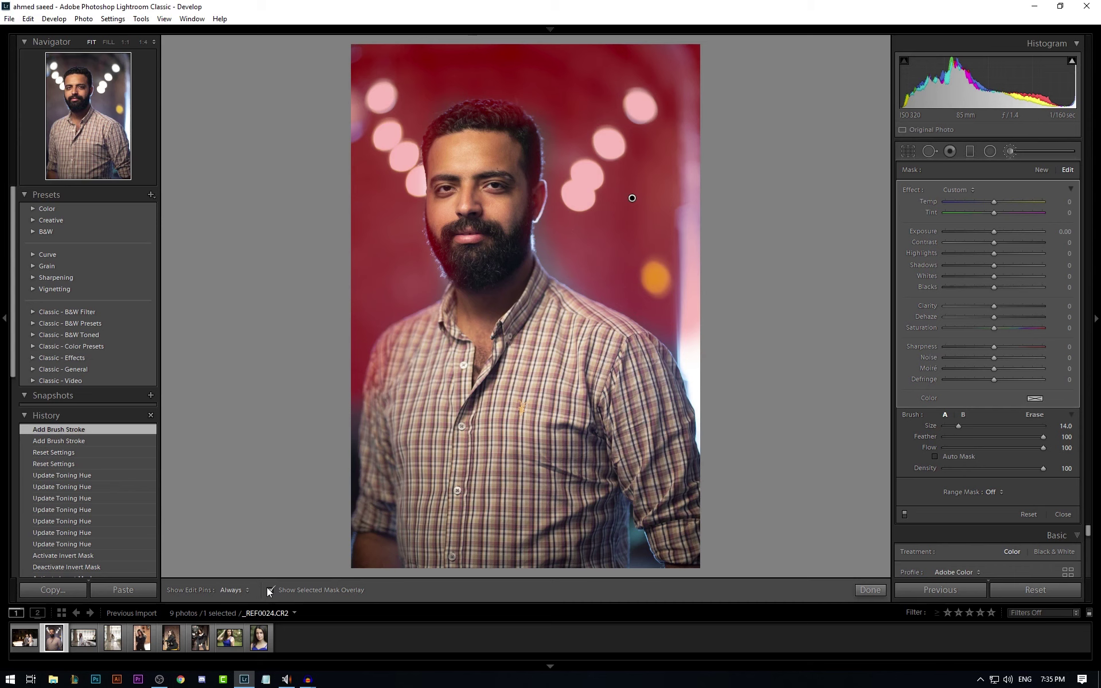
click(271, 590)
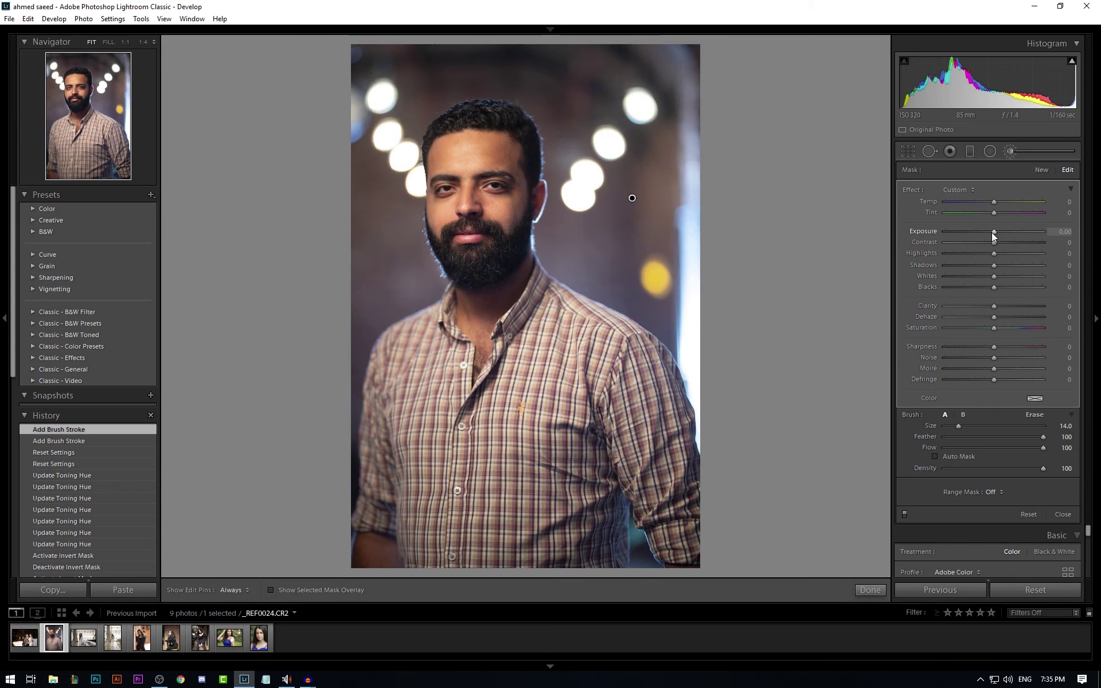
Step: Set the brushed area to exposure 0.42, contrast 44, highlights −40, shadows 26, then compare
drag(993, 232, 975, 253)
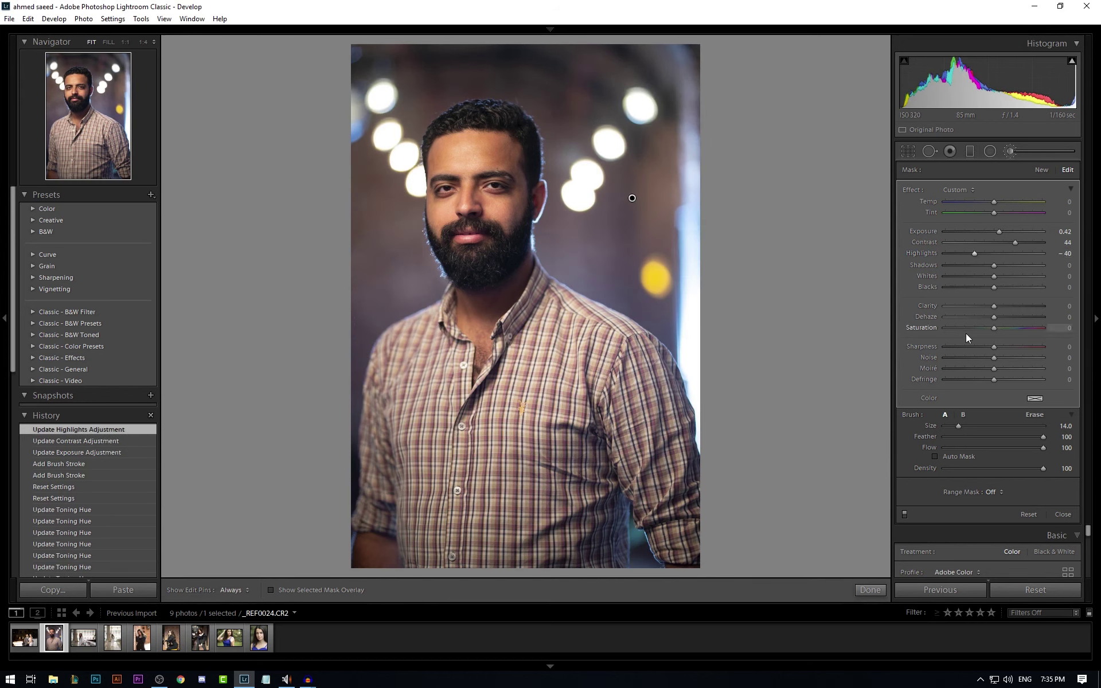
click(1006, 266)
drag(1006, 265, 1006, 265)
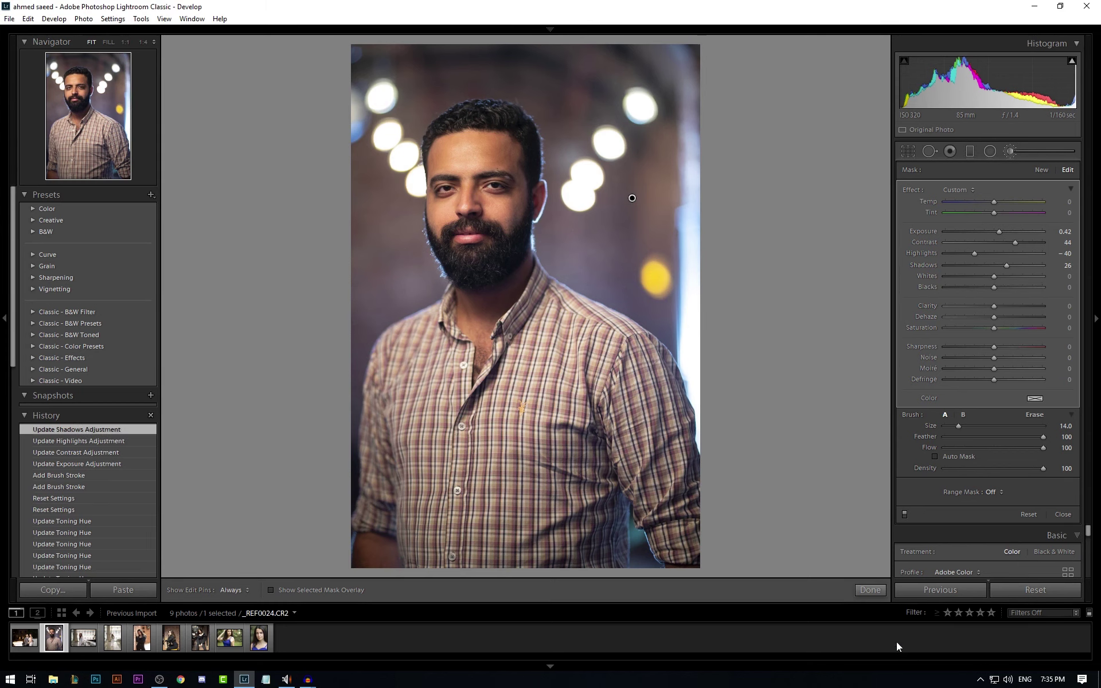
click(872, 591)
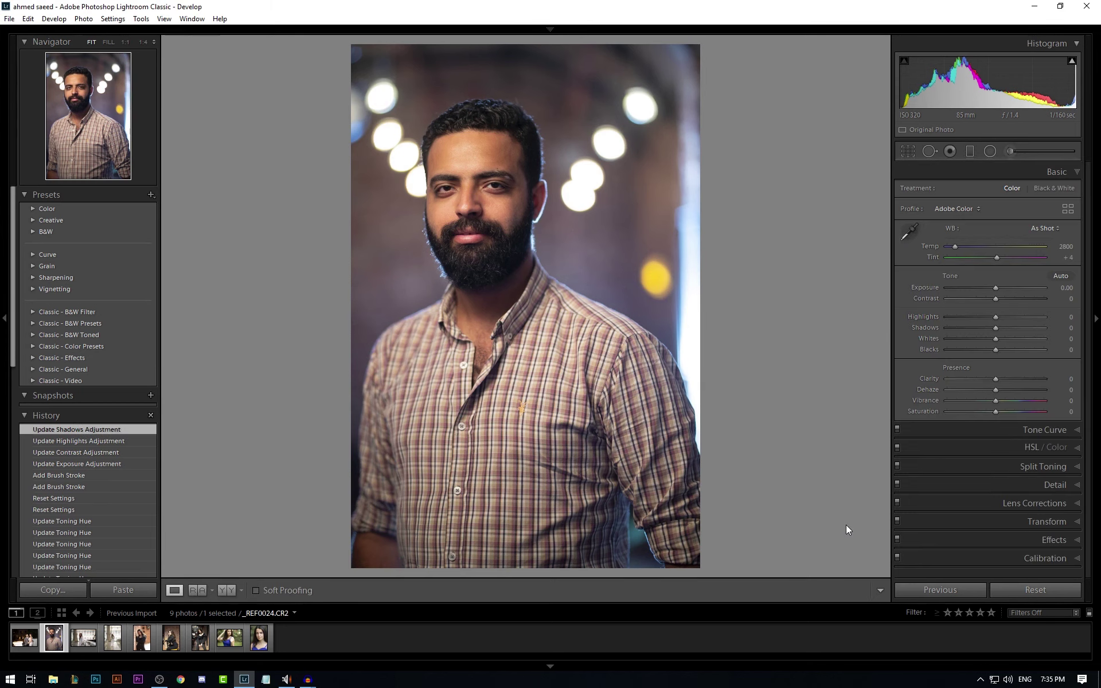
key(backslash)
key(backslash)
key(backslash)
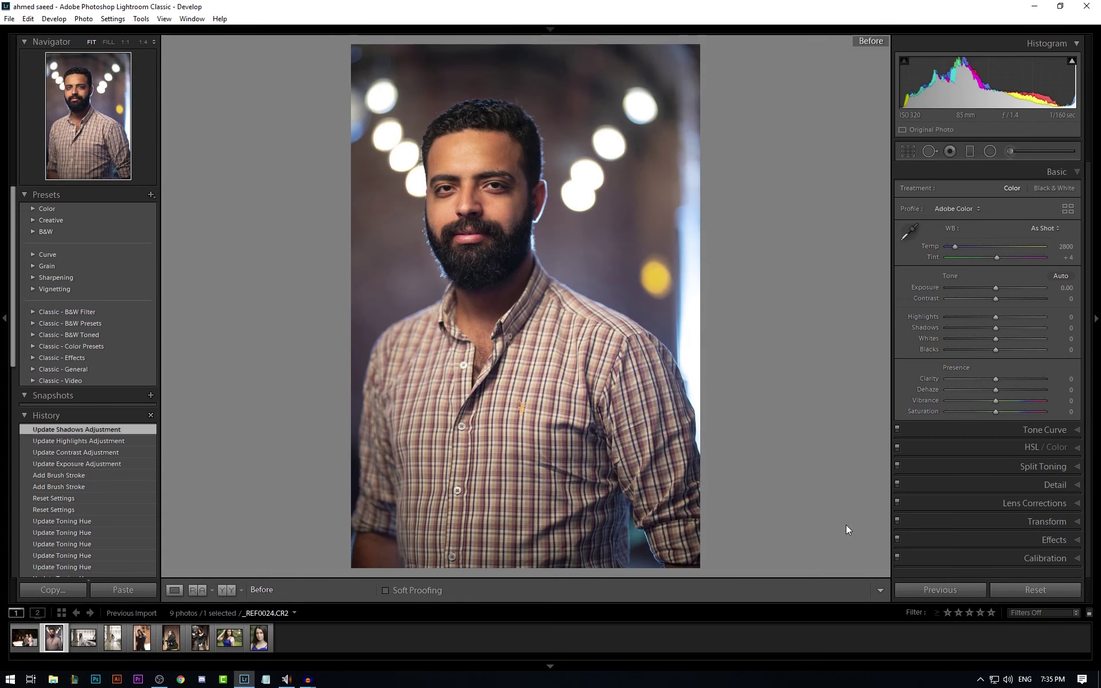
key(backslash)
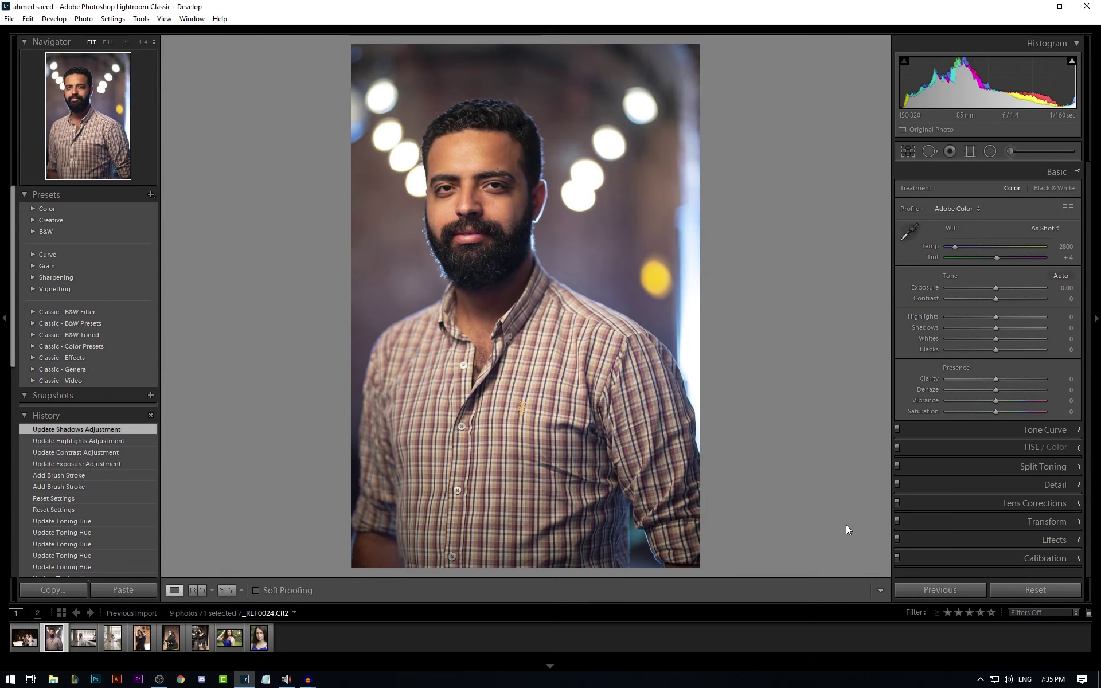
Step: Reset the portrait's edits and switch its treatment to Black & White
click(1018, 590)
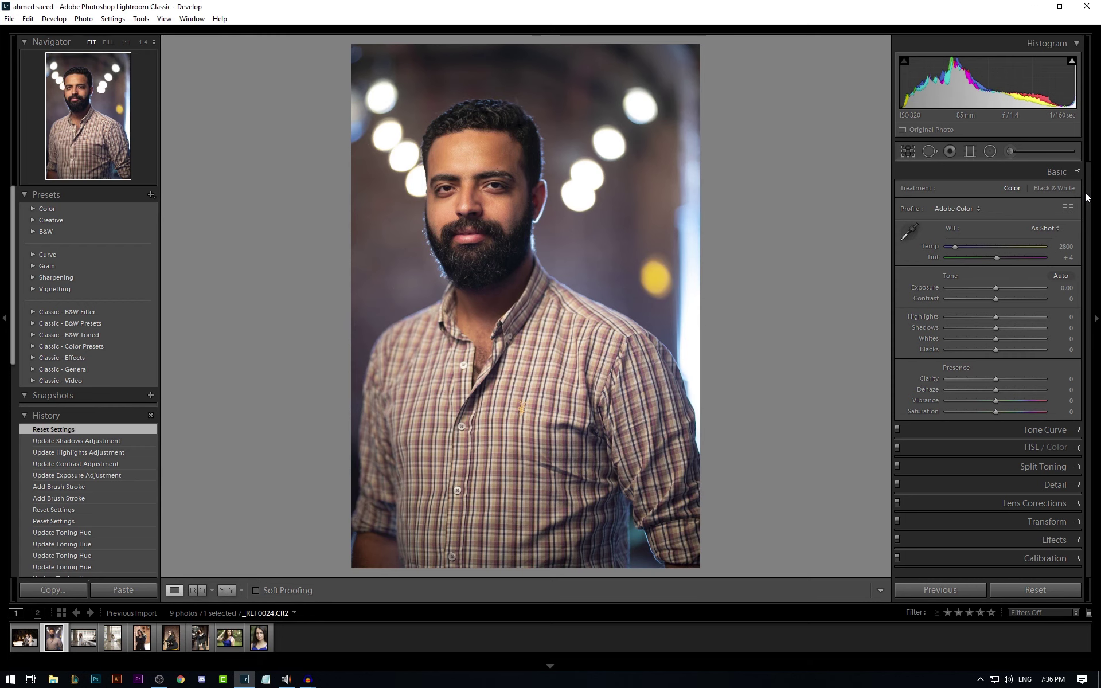
click(1052, 189)
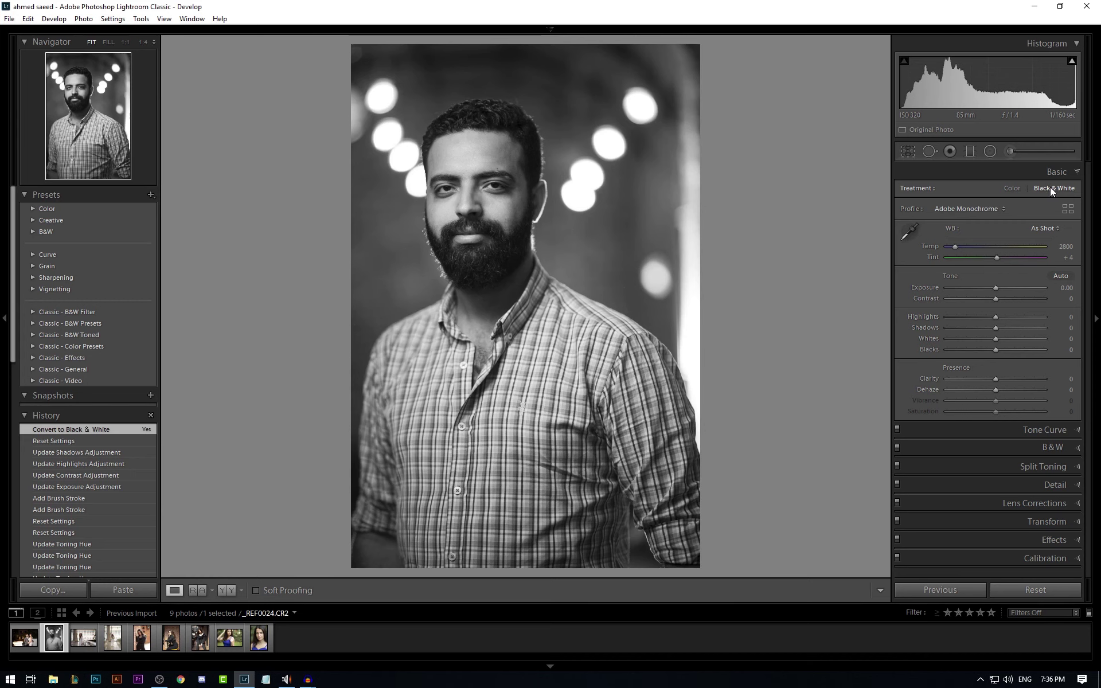
Step: Return to colour and try Adobe Landscape, Portrait and Vivid profiles before going back to Adobe Color
click(1009, 188)
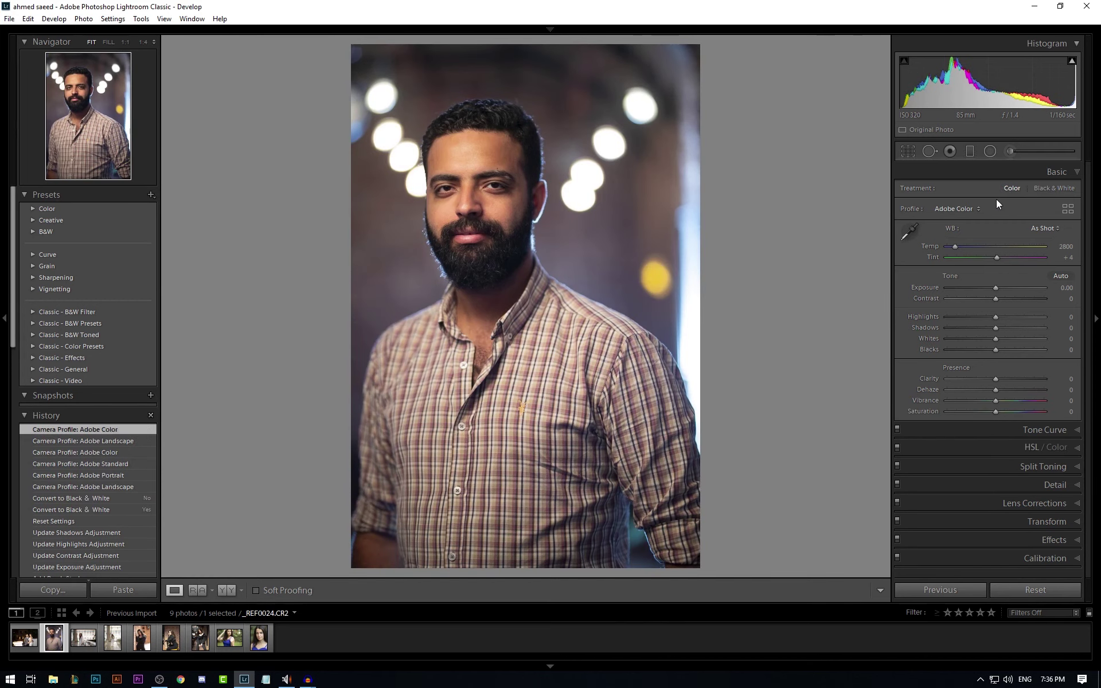
click(965, 210)
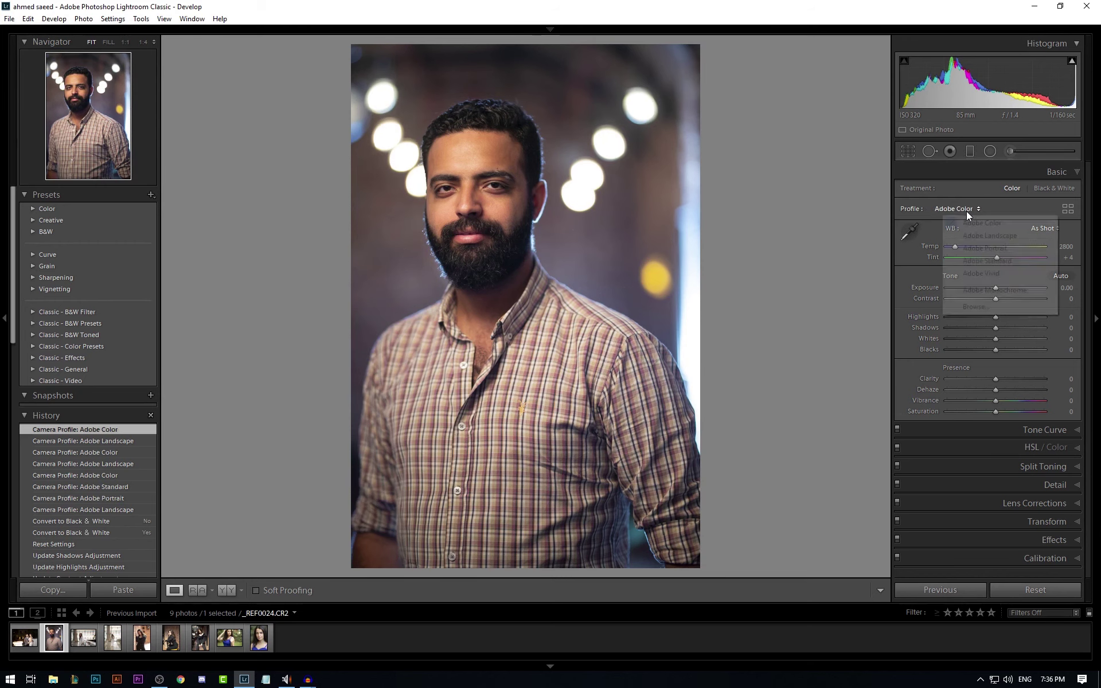
click(969, 235)
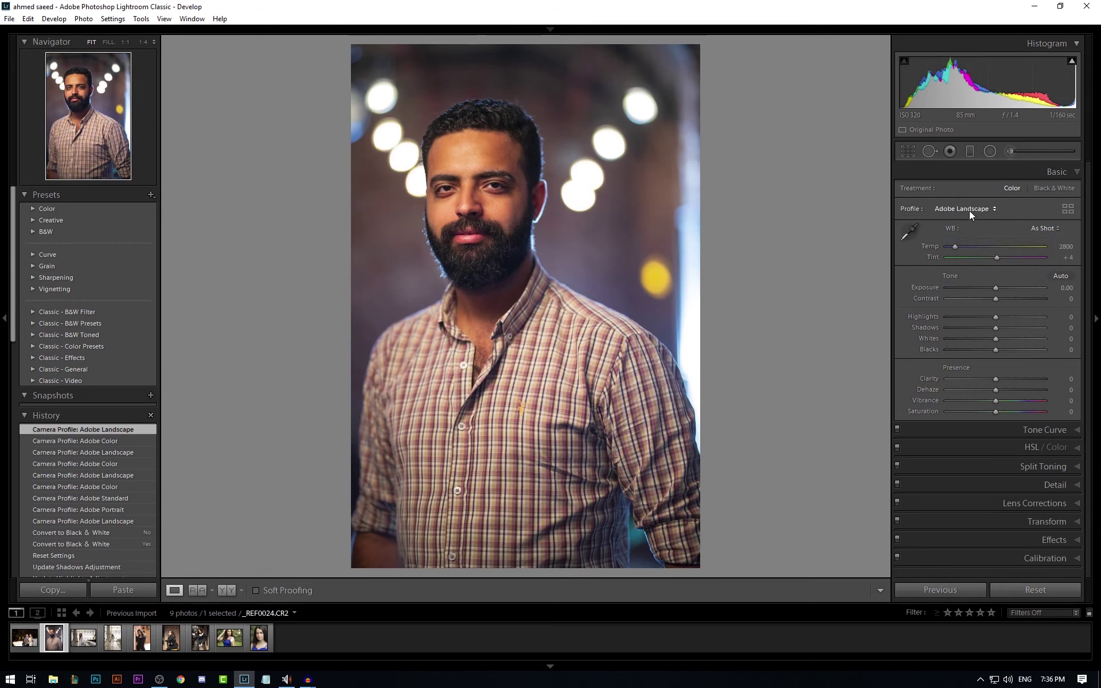
click(956, 209)
click(975, 248)
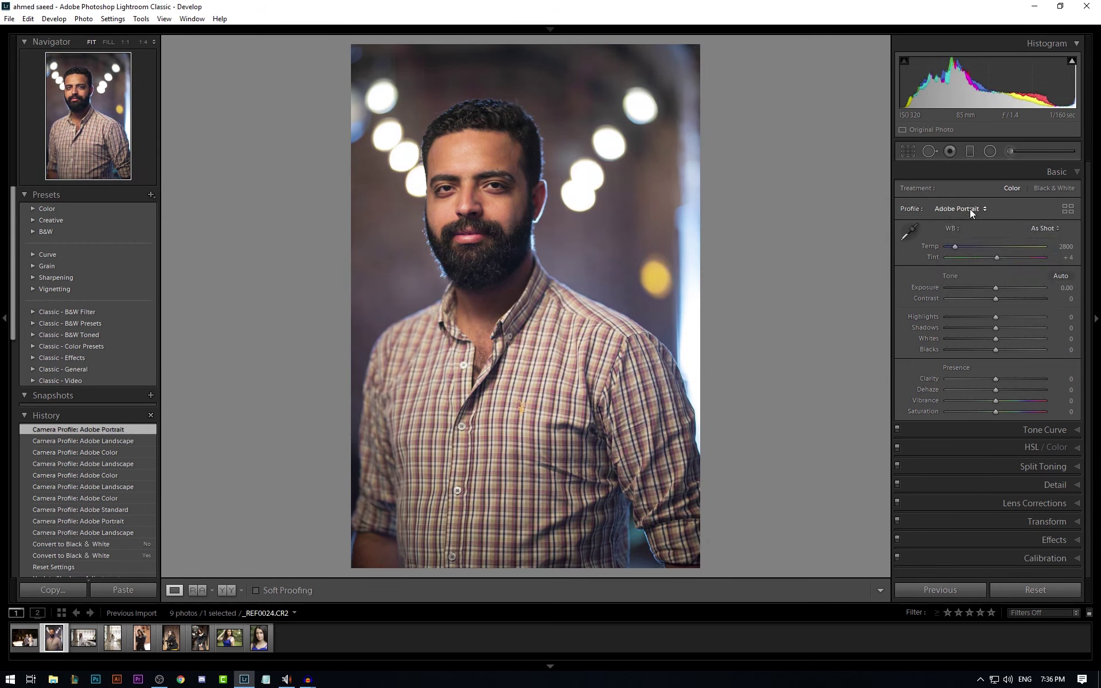
click(969, 208)
click(968, 273)
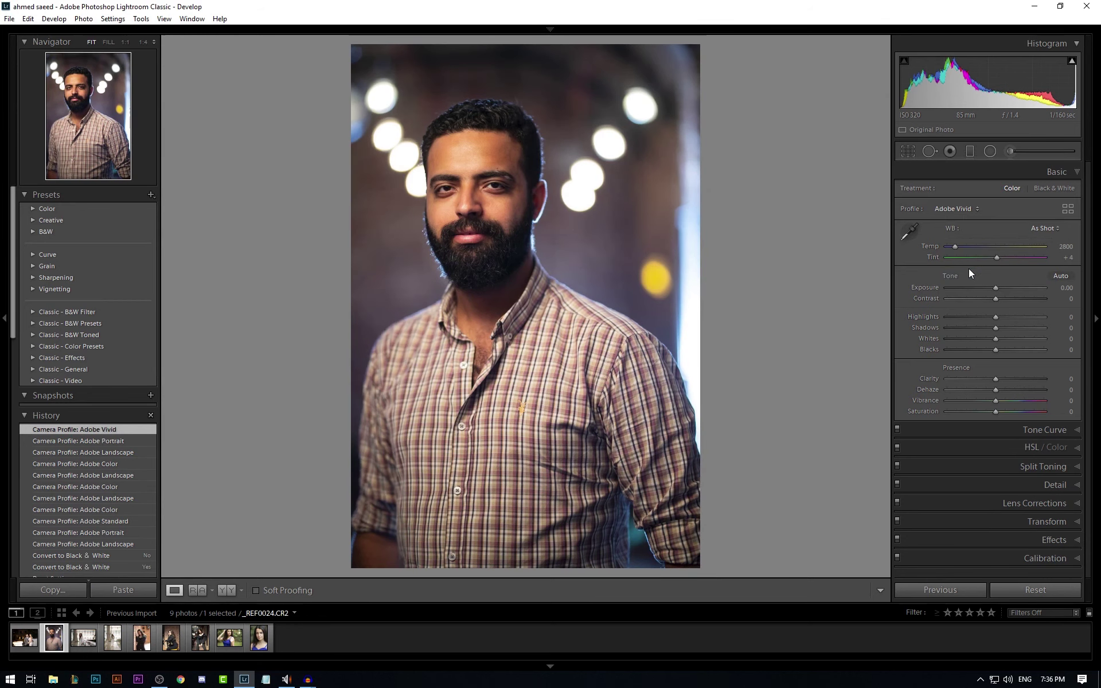
click(956, 209)
click(955, 220)
Step: Try Artistic 01–04 profiles in the Profile Browser, then reset all edits
click(1067, 210)
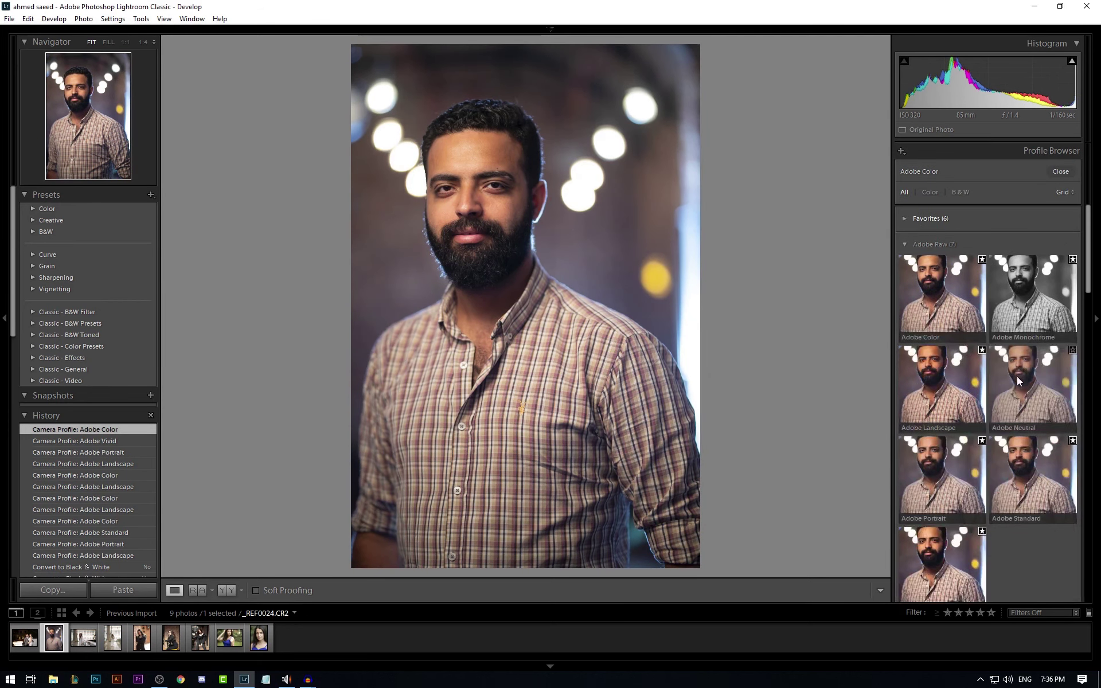
scroll(1016, 376, down, 5)
click(969, 416)
click(1032, 407)
click(1032, 496)
click(942, 495)
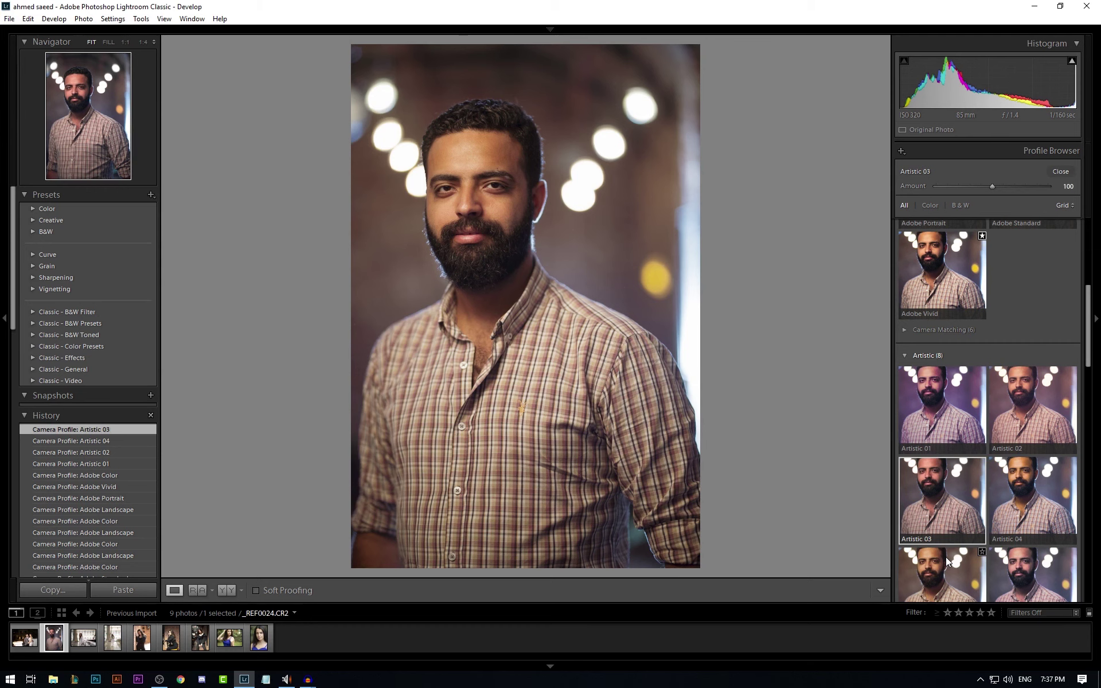
click(1061, 172)
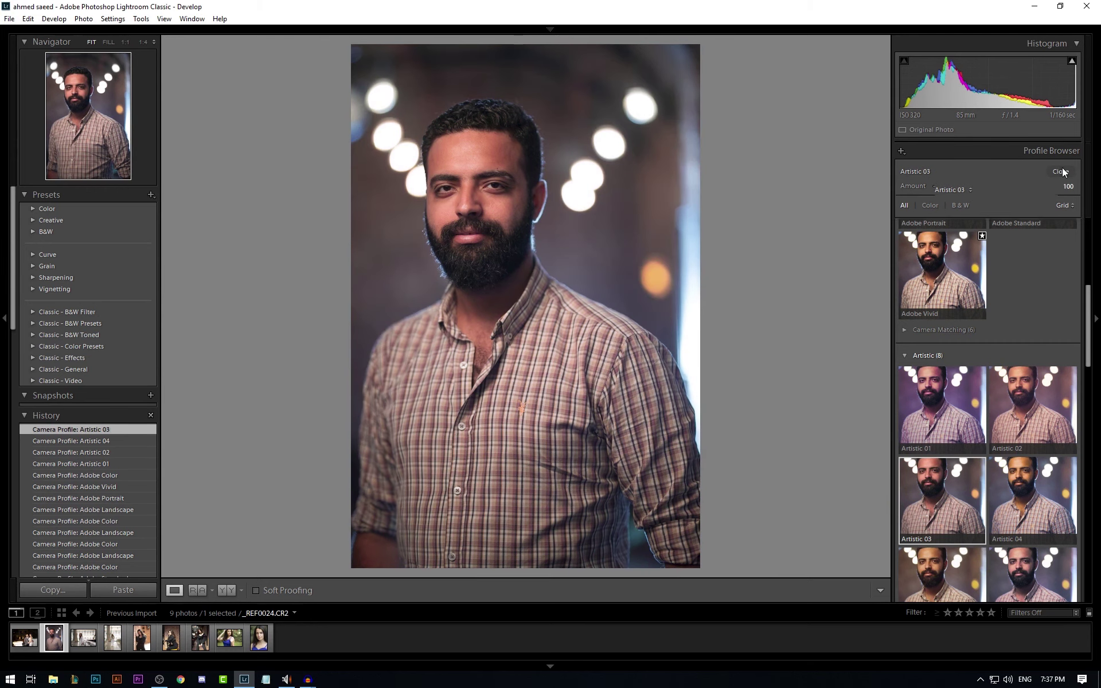
click(1030, 588)
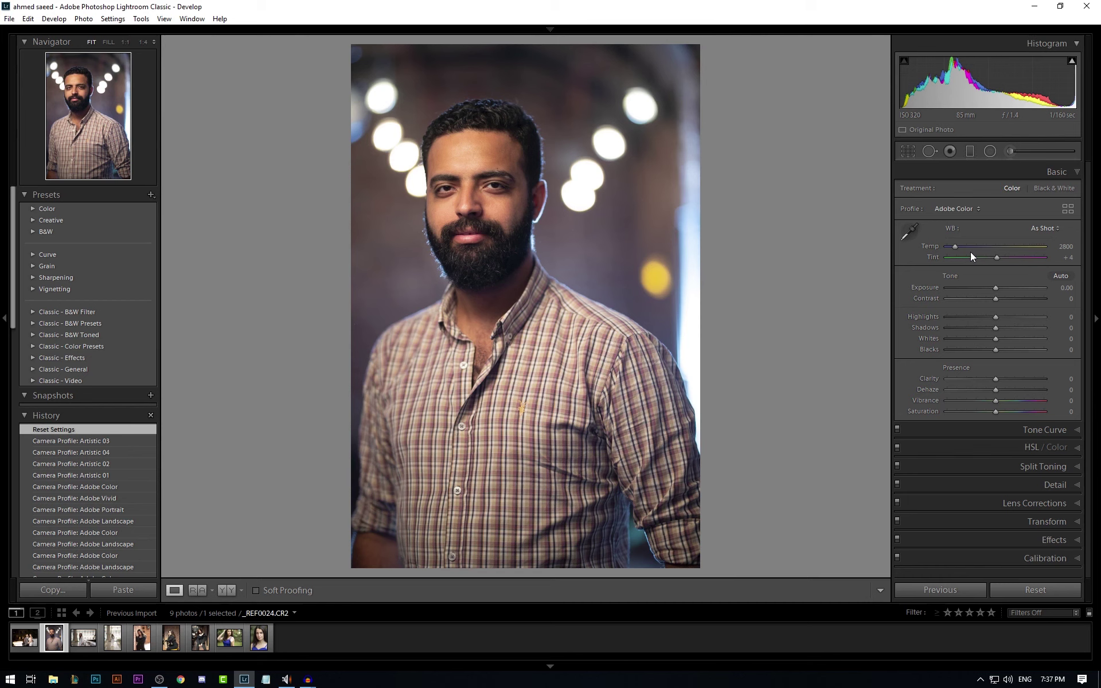
Step: Give the man's portrait Auto white balance (temp 2850, tint 0), then open the blue-dress photo
drag(953, 246, 998, 250)
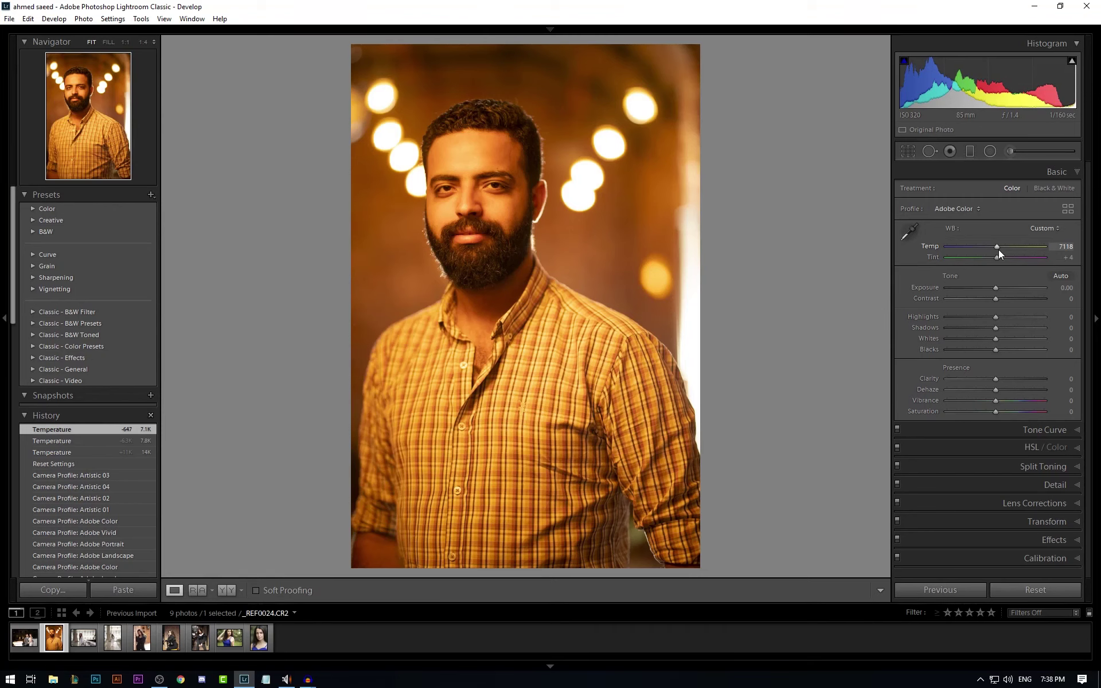
drag(987, 249, 952, 247)
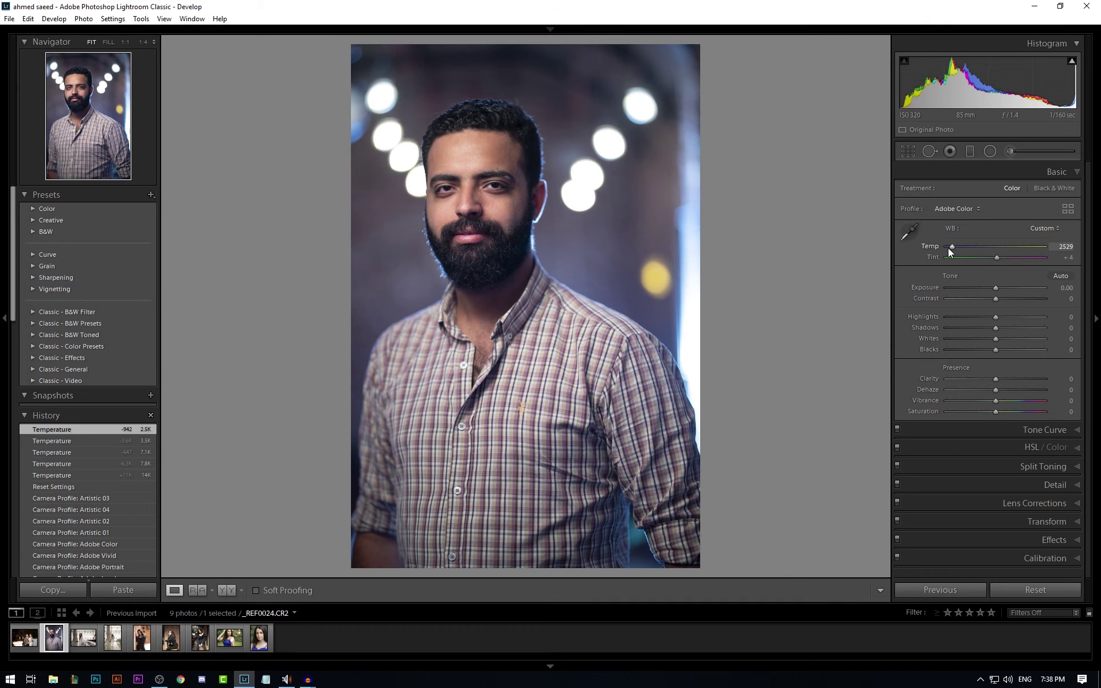
click(1053, 591)
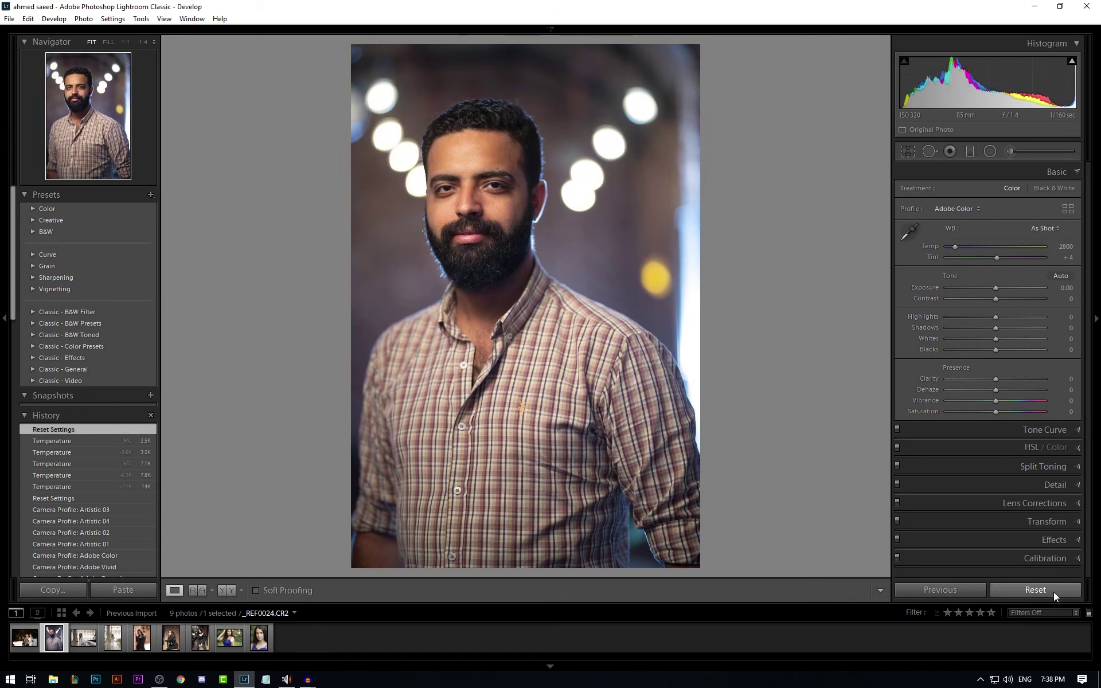
click(1043, 228)
click(1033, 254)
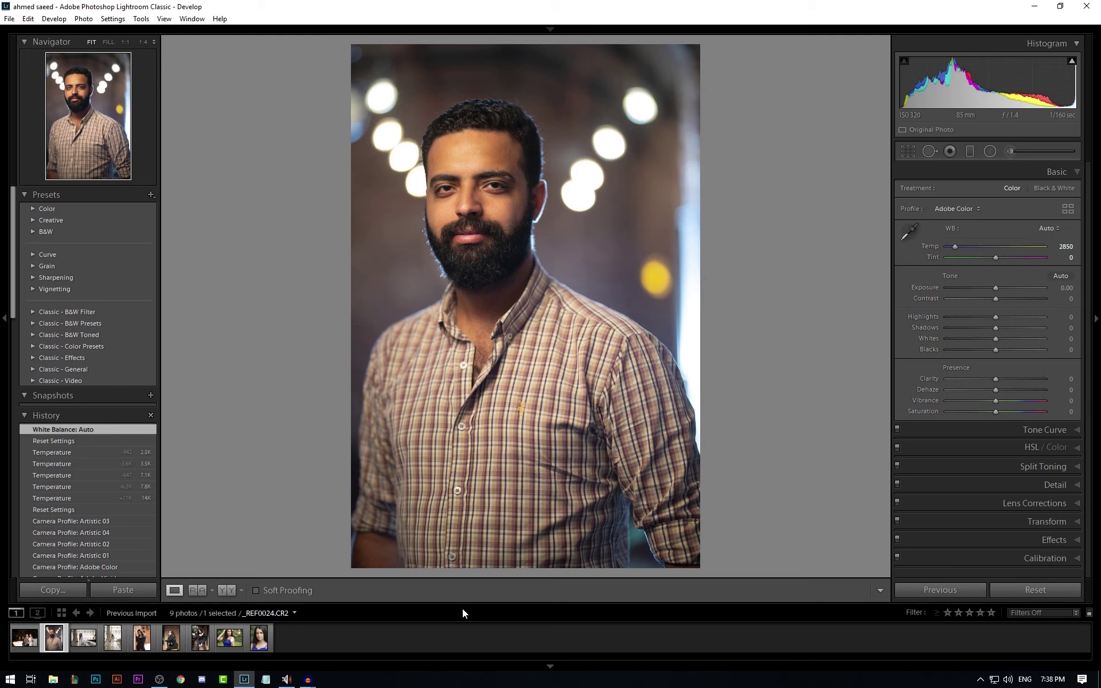
click(233, 649)
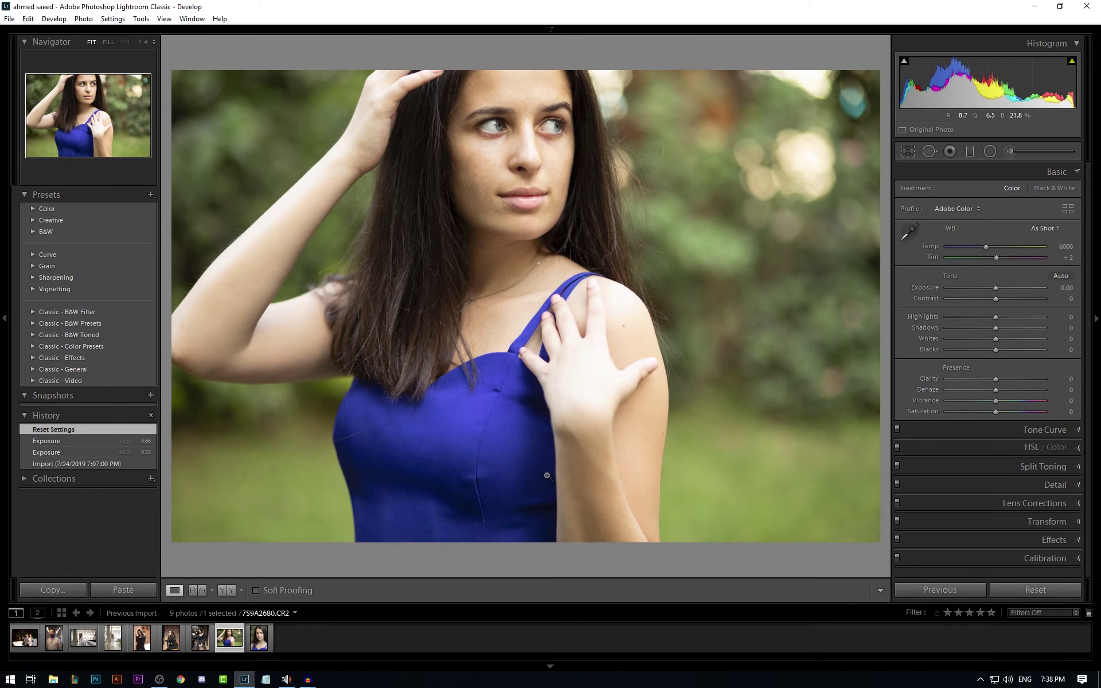
Step: Apply Auto white balance to the blue-dress portrait and compare it with the original
click(1043, 227)
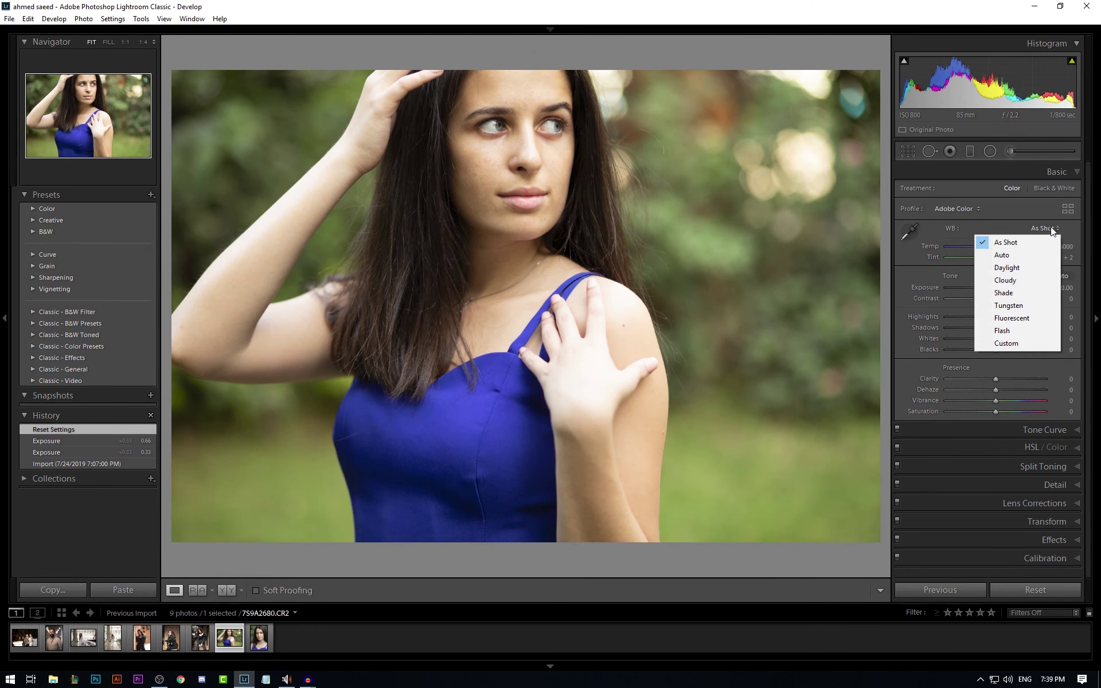
click(1045, 254)
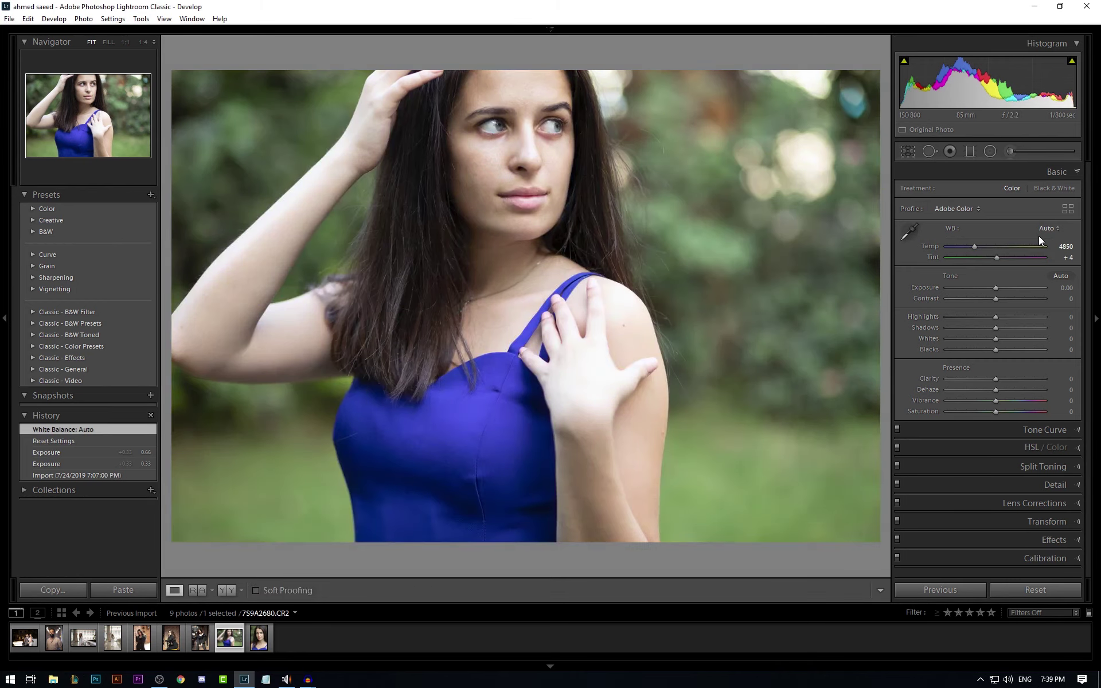
key(backslash)
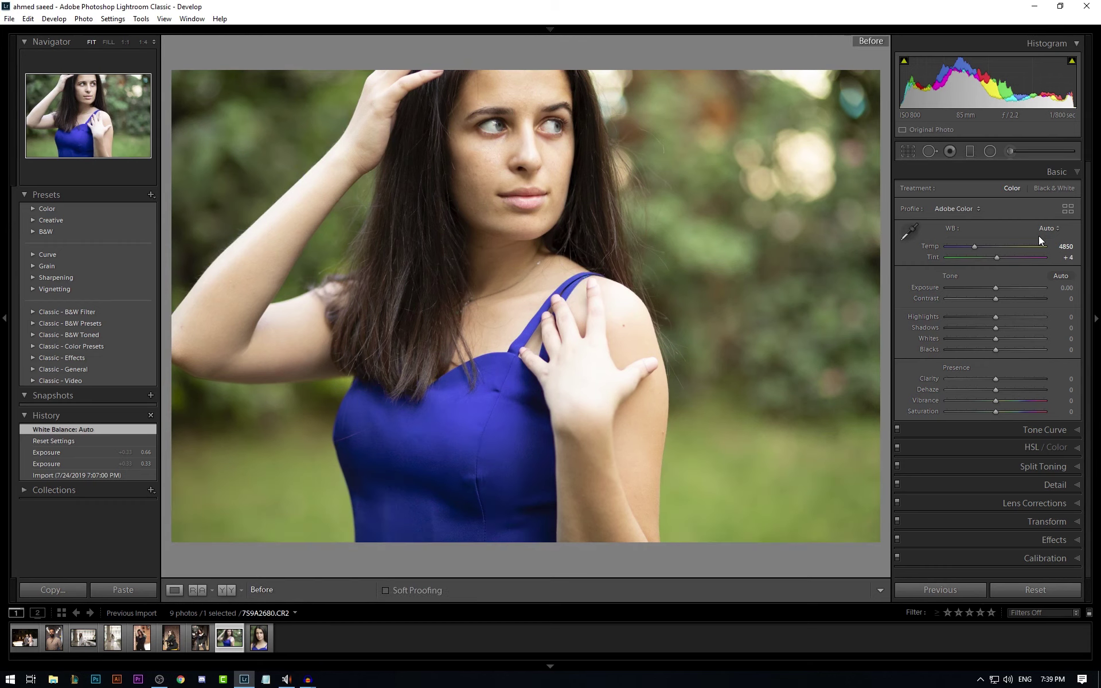
key(backslash)
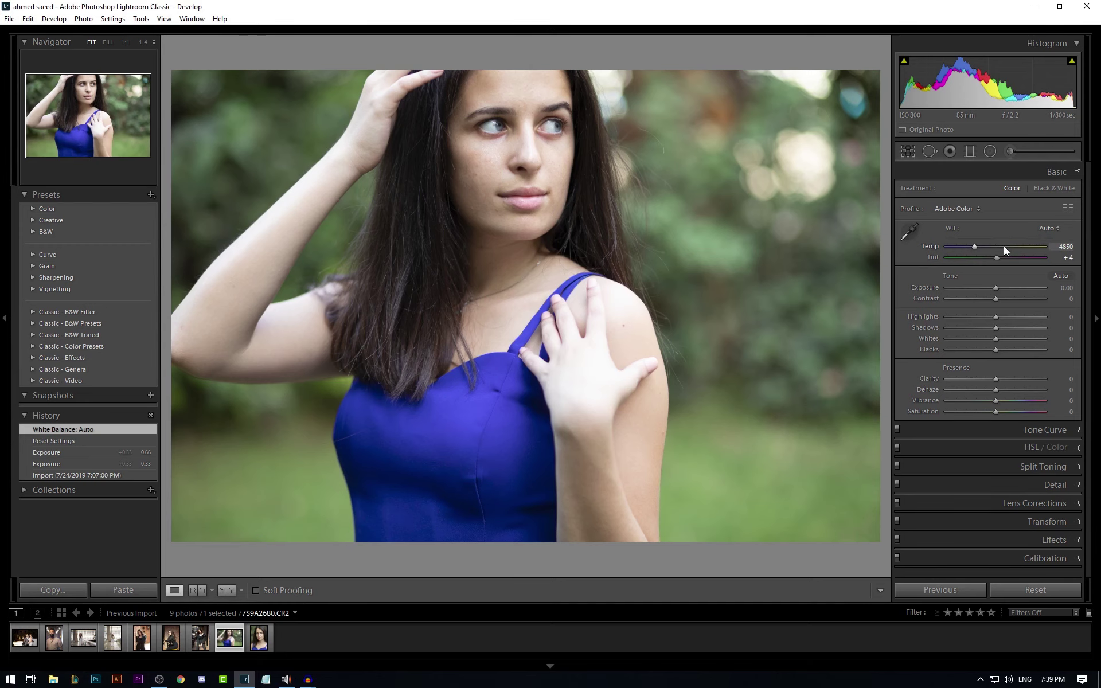
Step: Sample the eye with the white balance eyedropper for Temp 5100, Tint +8, and adjust Dehaze
key(Up)
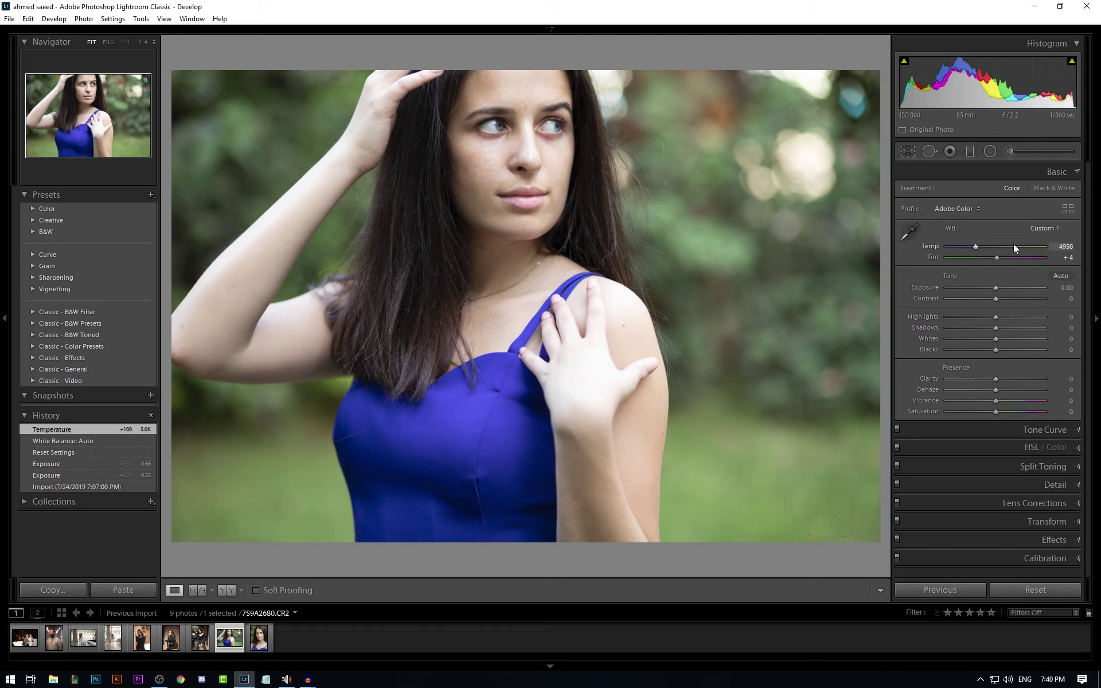
click(911, 233)
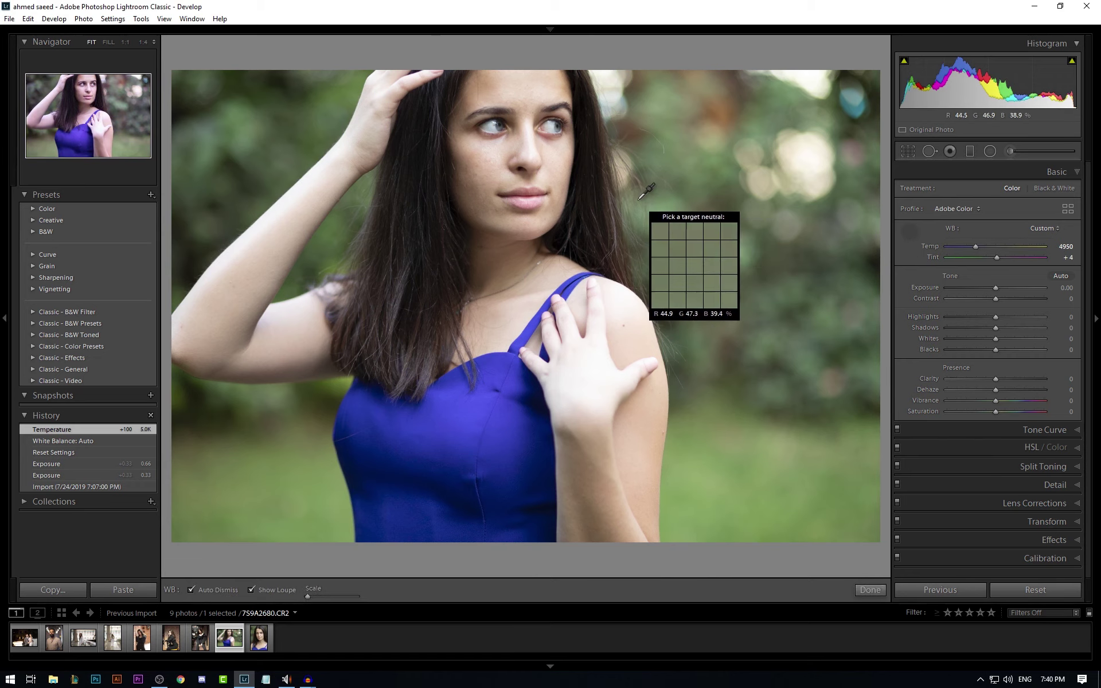
click(549, 126)
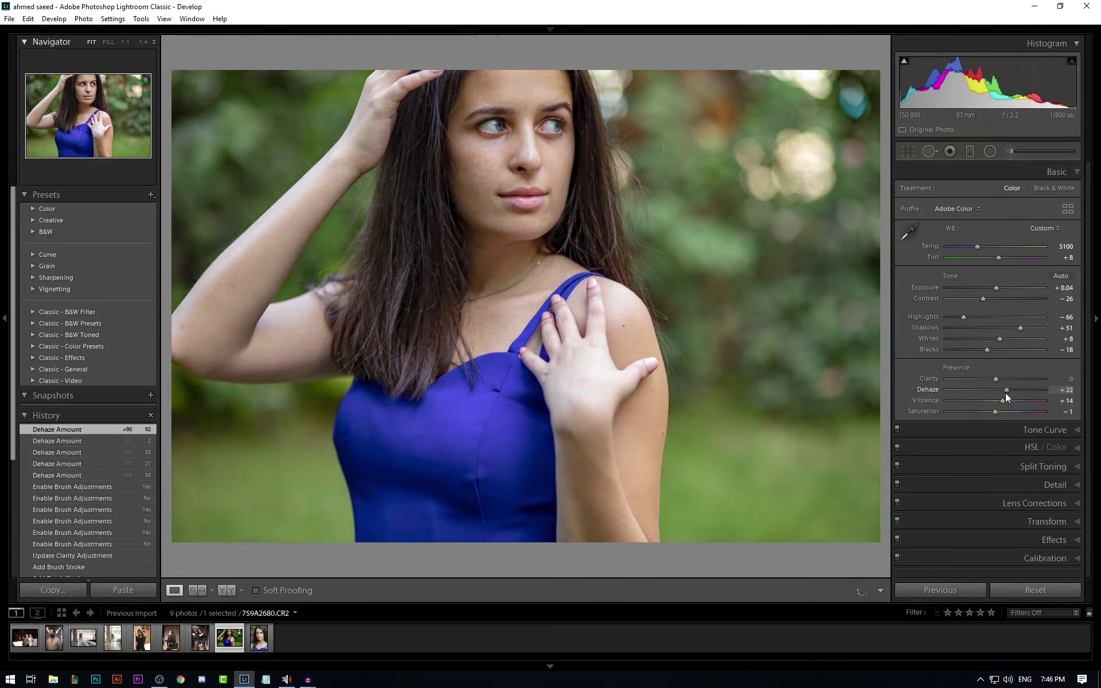
mouse_move(1006, 393)
mouse_down()
mouse_move(986, 391)
mouse_move(1004, 392)
mouse_up()
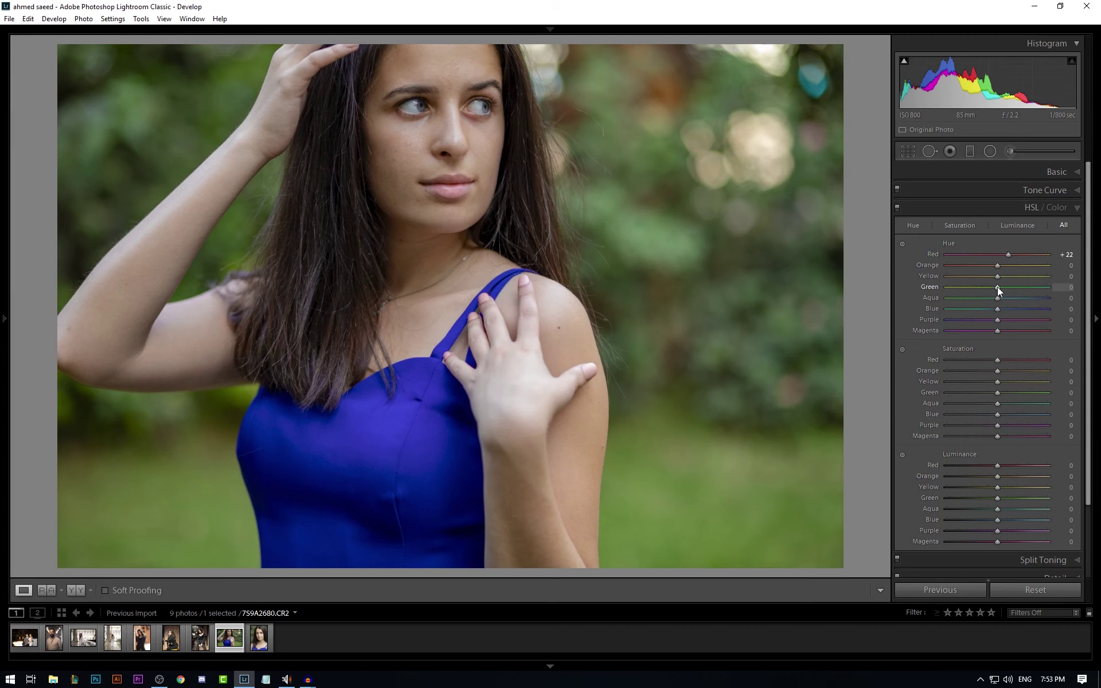
Step: Shift the Green hue to −41, trying and then resetting a Blue hue shift
mouse_move(997, 287)
mouse_down()
mouse_move(961, 297)
mouse_move(1032, 297)
mouse_move(976, 295)
mouse_up()
drag(997, 308, 968, 316)
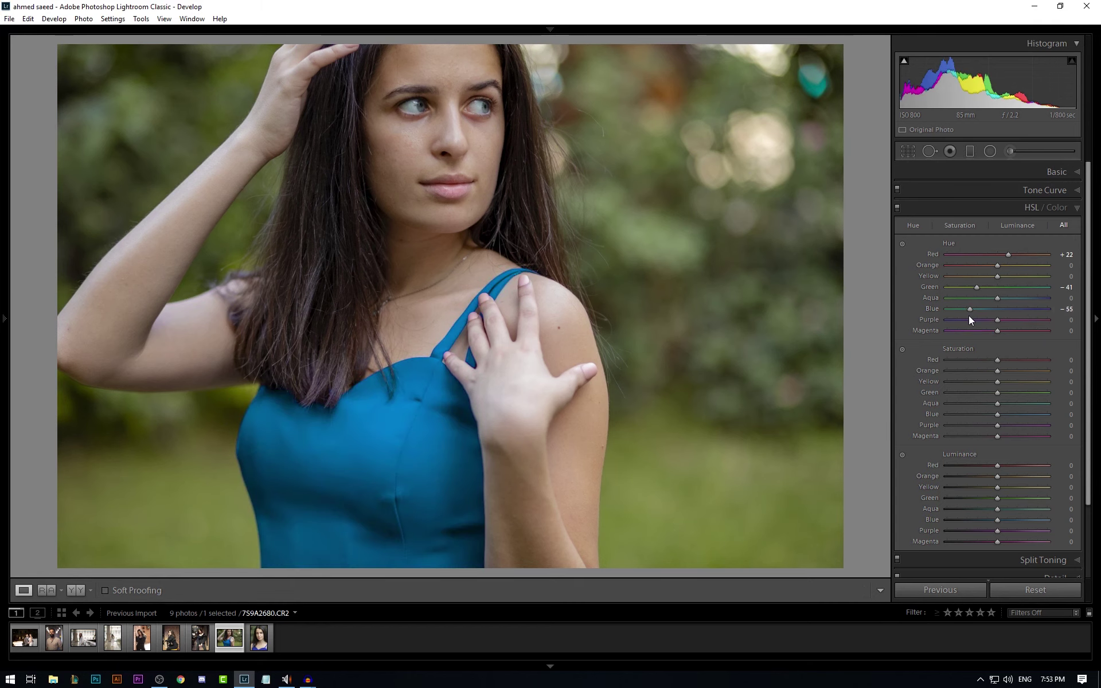
double_click(968, 315)
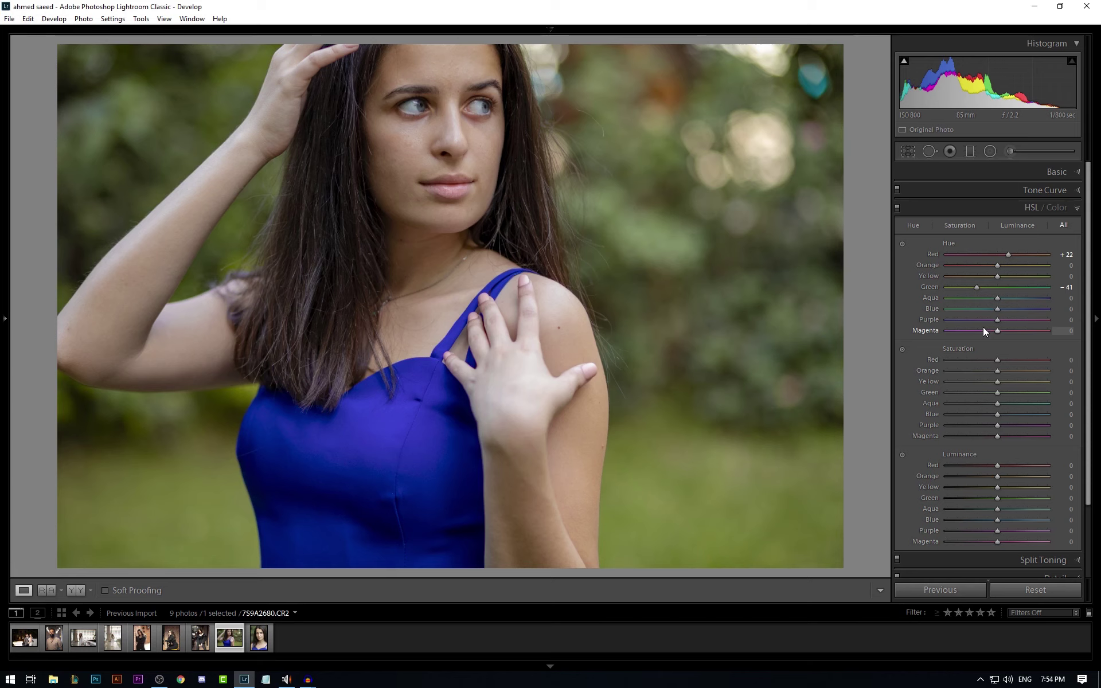
Step: Lower Blue saturation to −13 and set Green luminance +20, Blue luminance +2
drag(997, 392, 1013, 414)
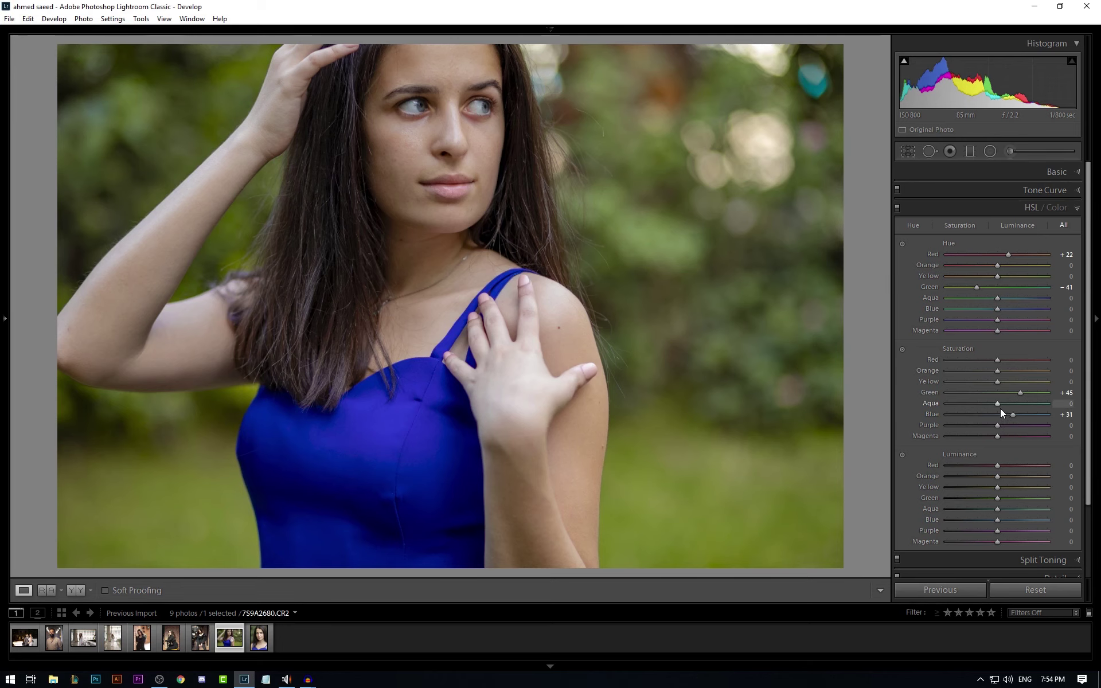
key(ctrl+z)
key(ctrl+z)
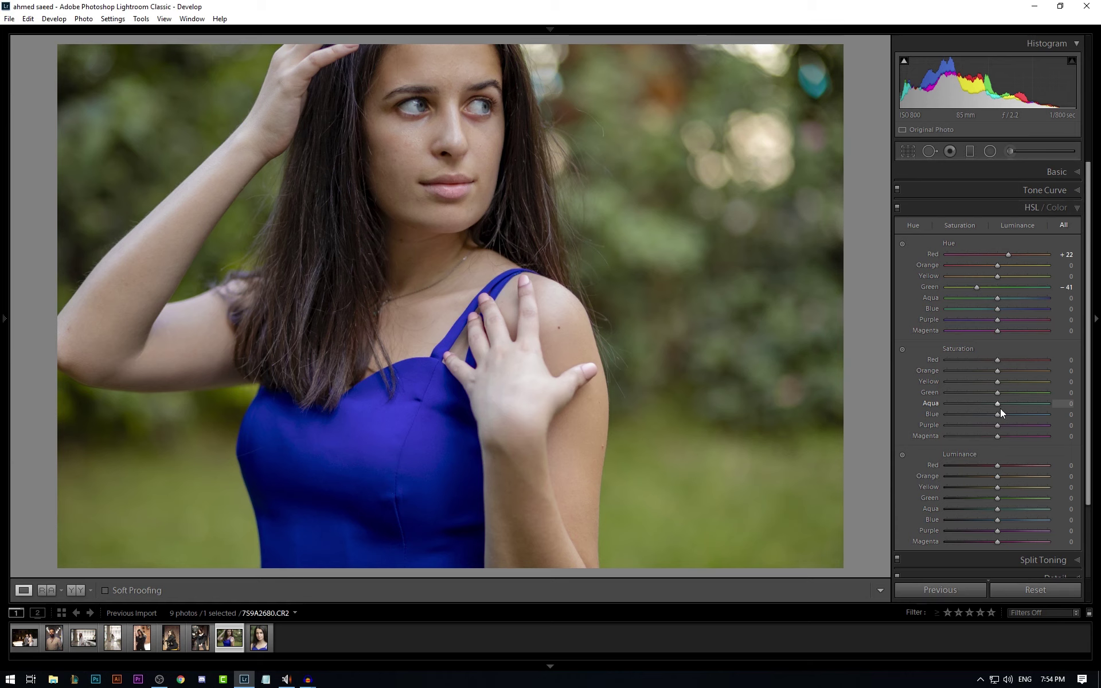
mouse_move(997, 413)
mouse_down()
mouse_move(981, 412)
mouse_move(991, 415)
mouse_up()
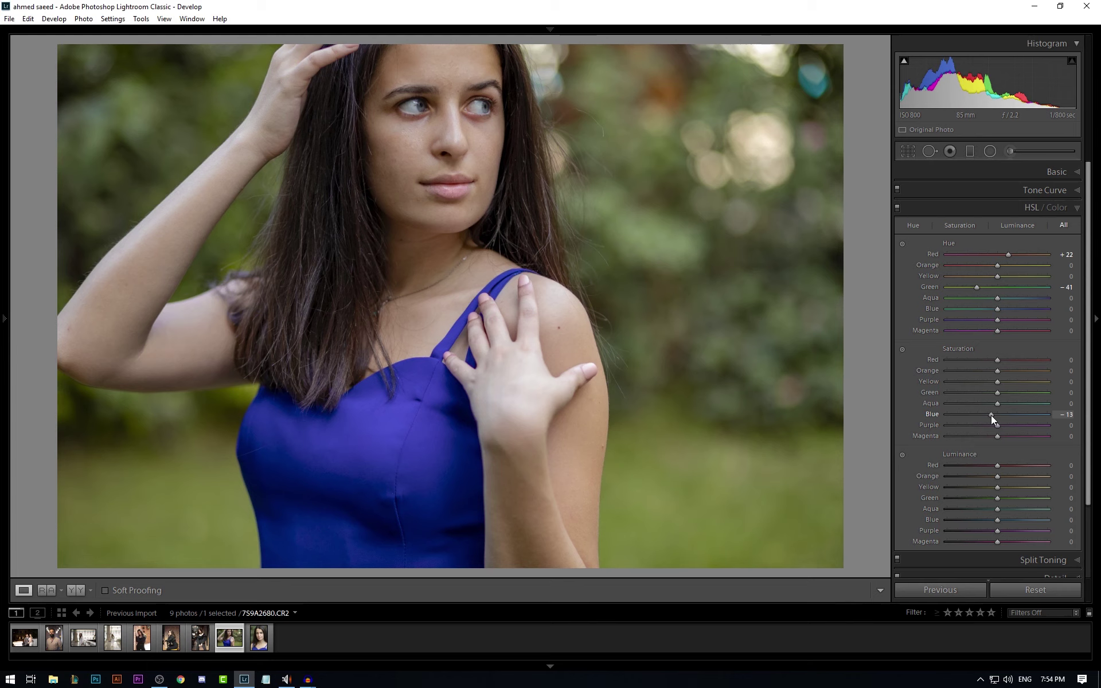
scroll(986, 408, down, 2)
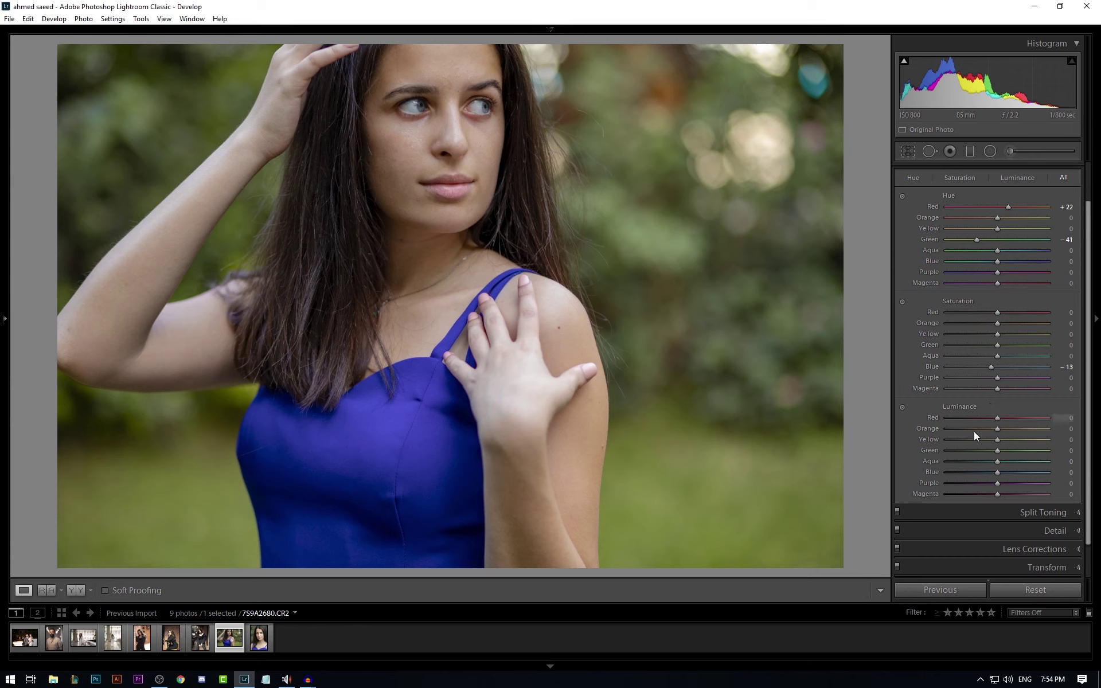
drag(996, 474, 1007, 448)
scroll(952, 443, up, 2)
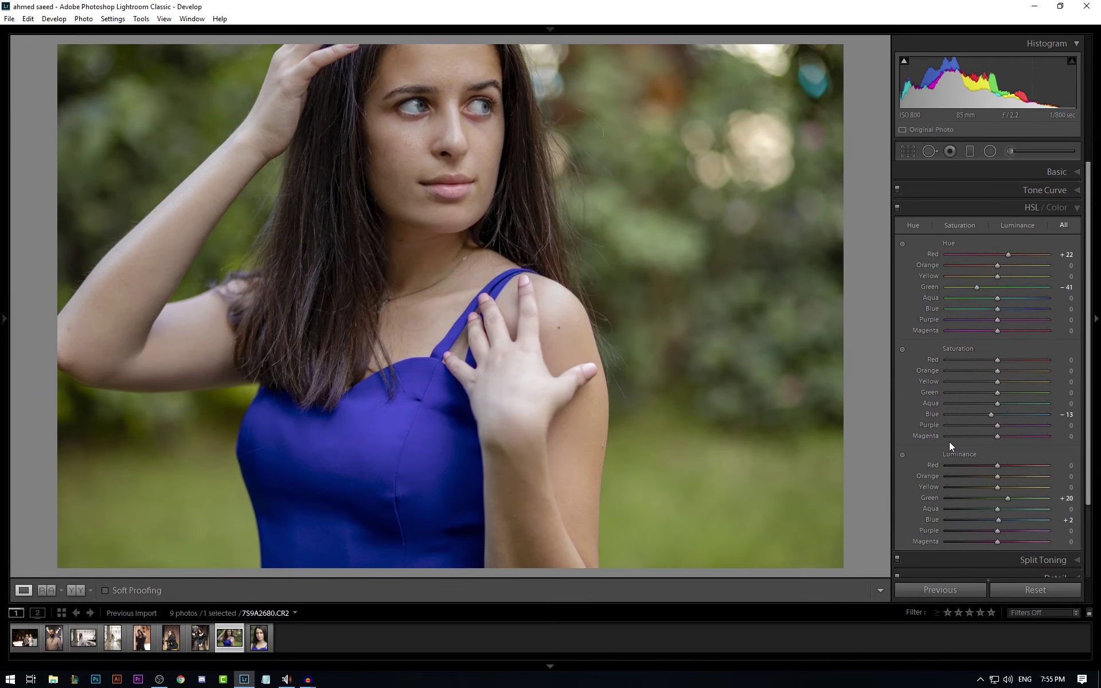
scroll(948, 441, down, 2)
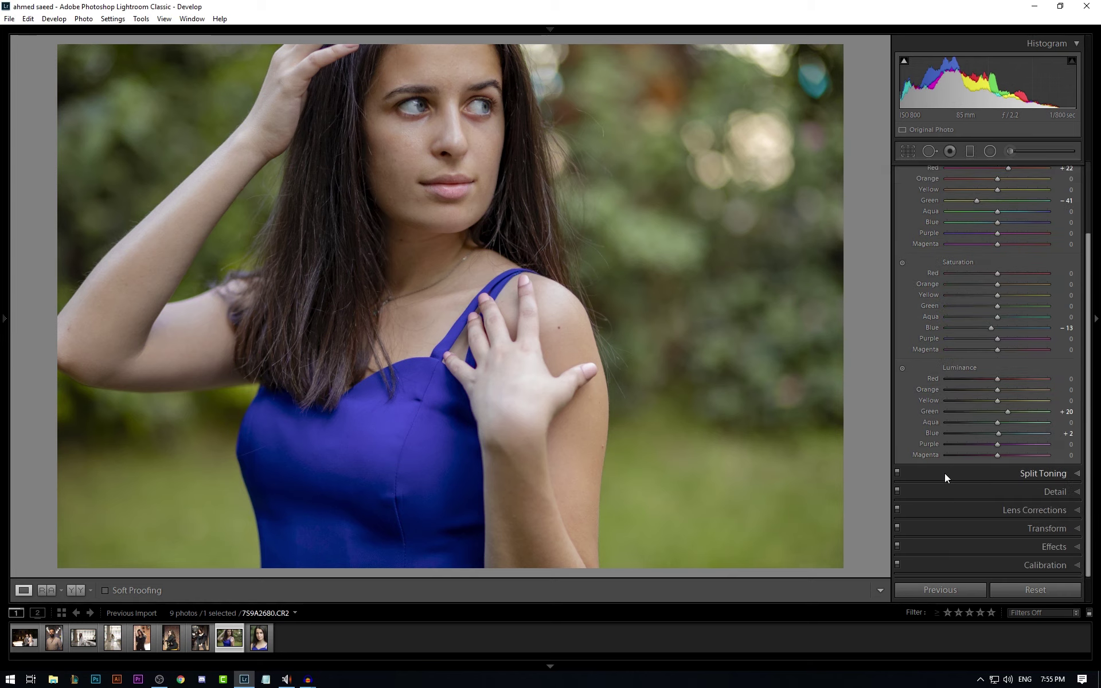
click(945, 473)
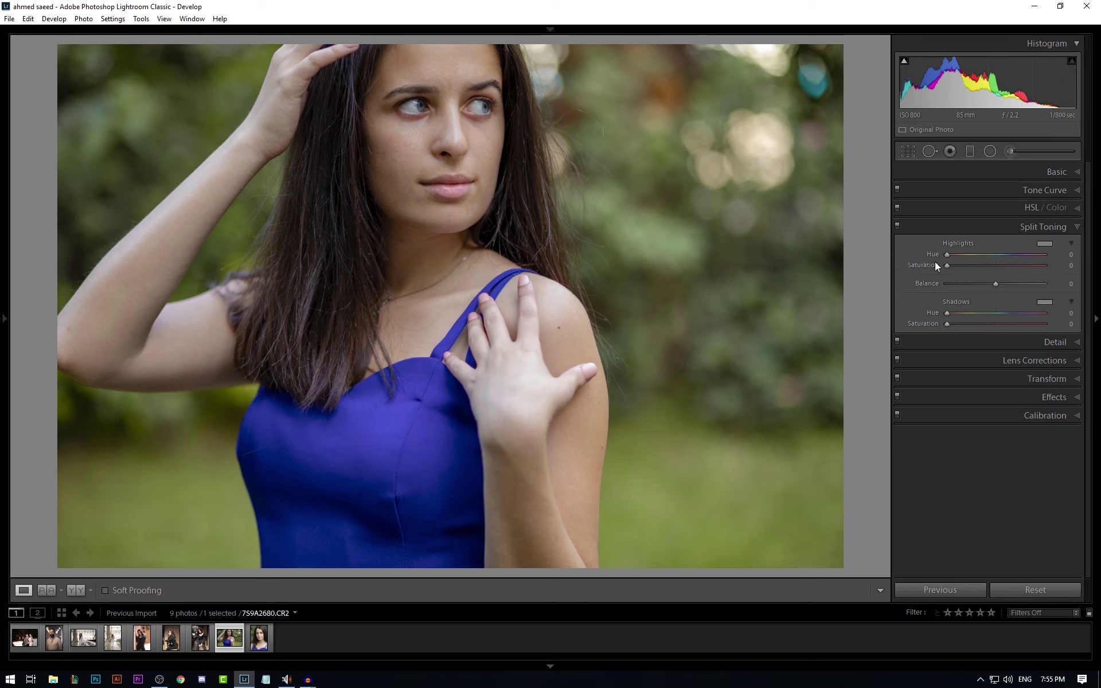
Step: Give the split-tone highlights a warm tint of hue 36, saturation 15, comparing on and off
click(1043, 243)
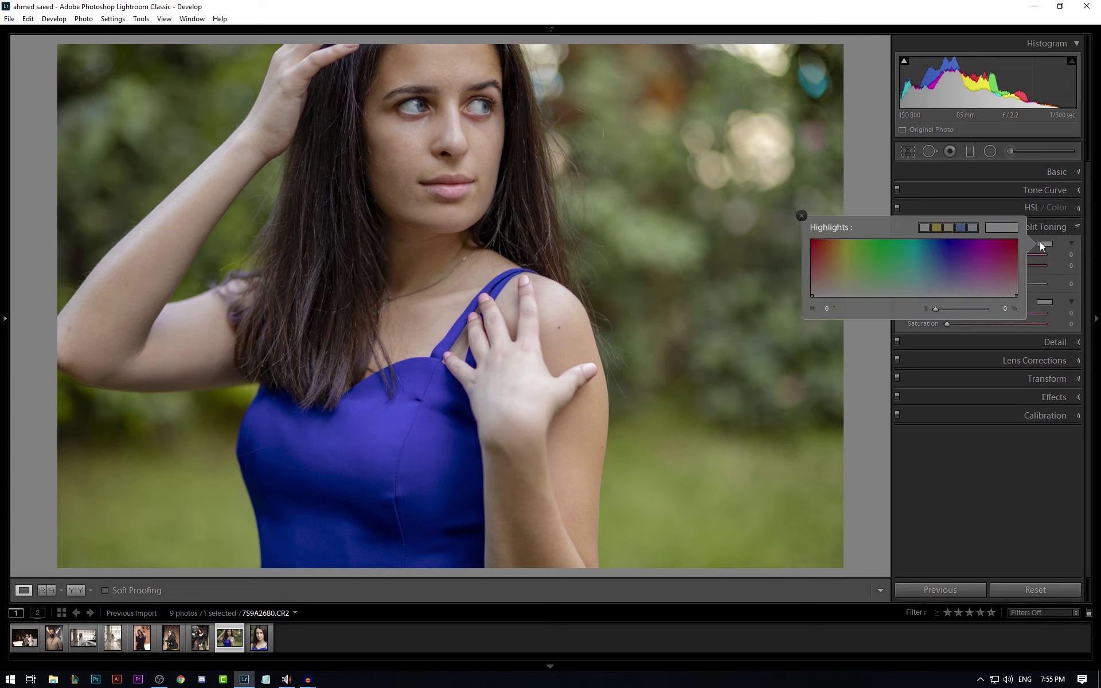
click(846, 242)
drag(846, 241, 831, 259)
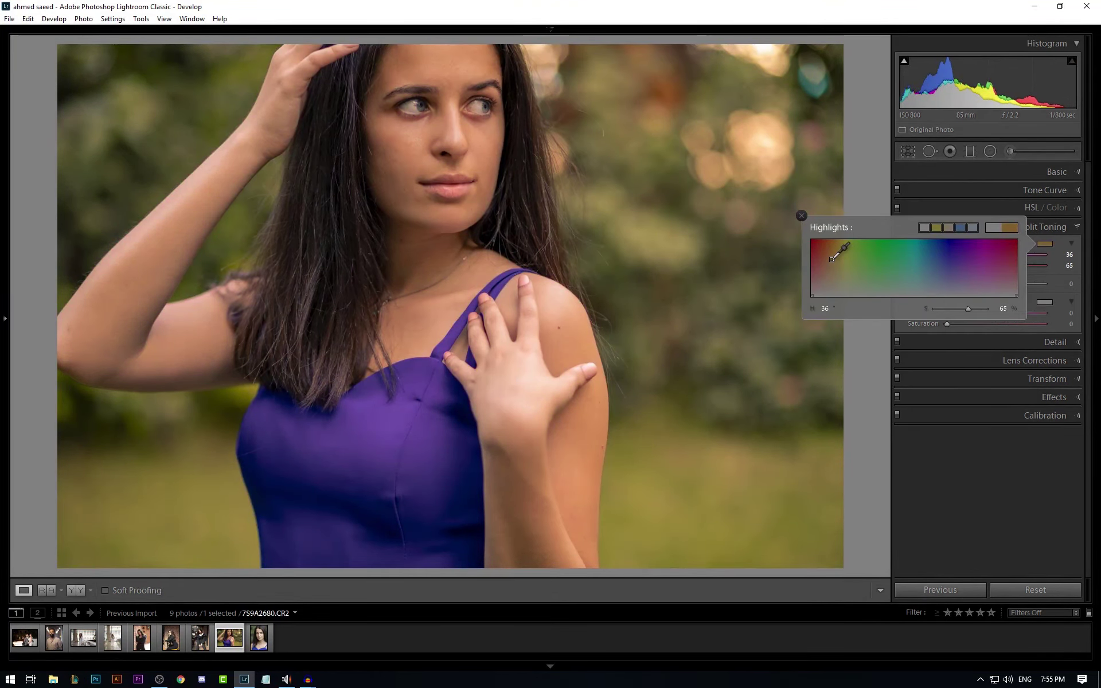
click(986, 476)
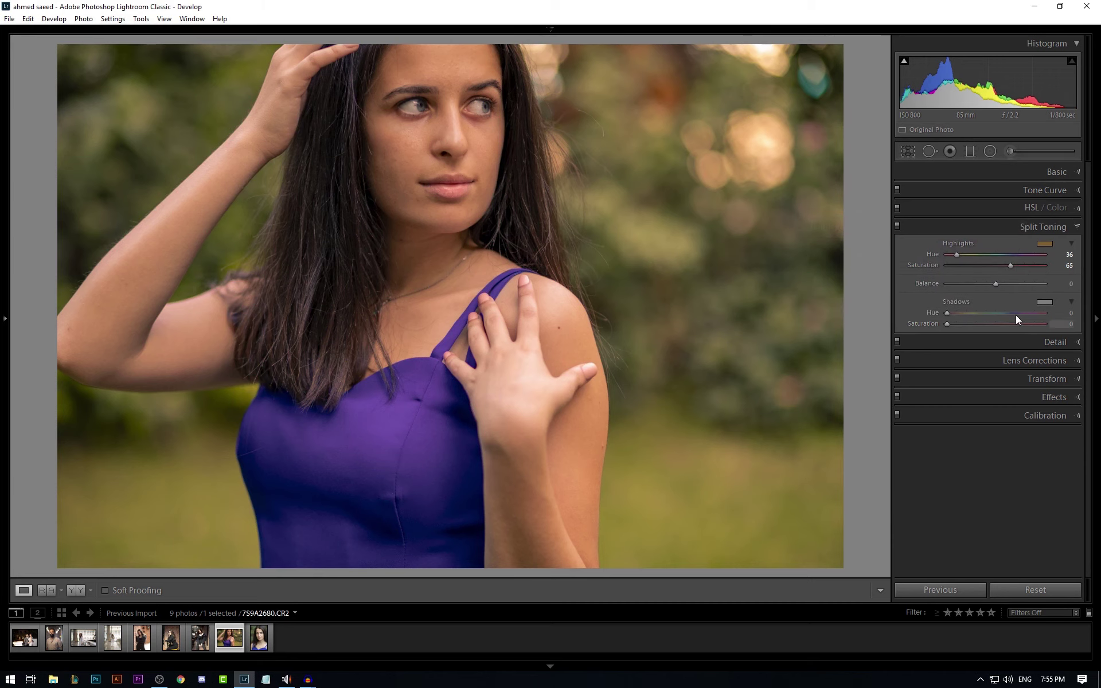
drag(1010, 264, 962, 263)
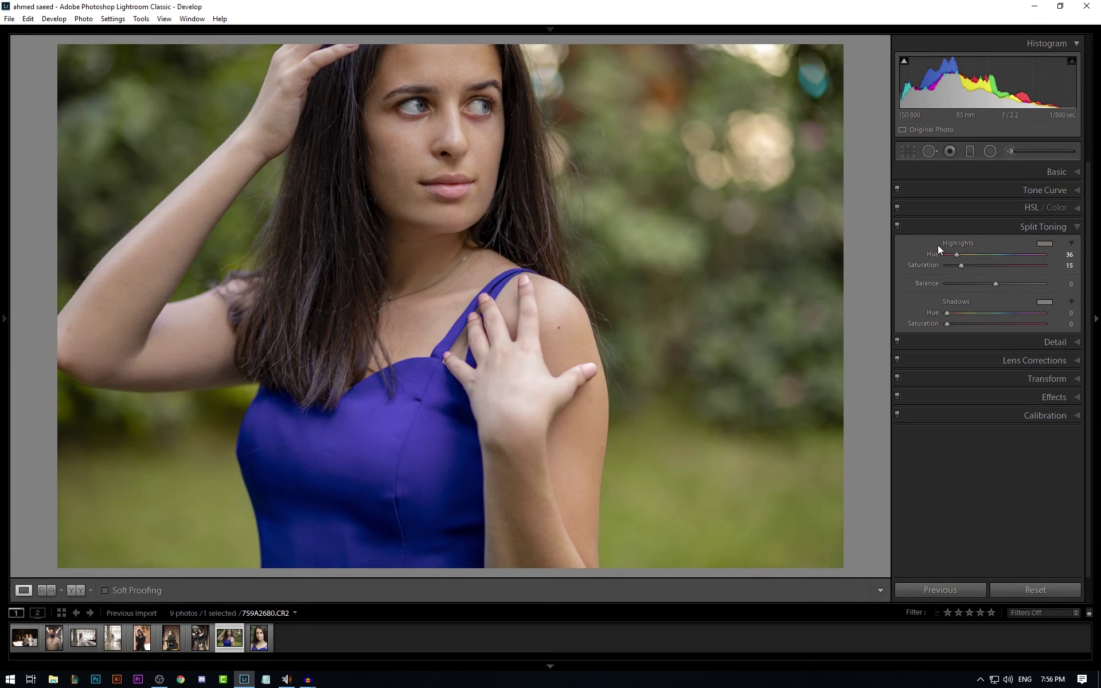
click(898, 229)
click(897, 228)
click(899, 229)
click(899, 229)
click(899, 229)
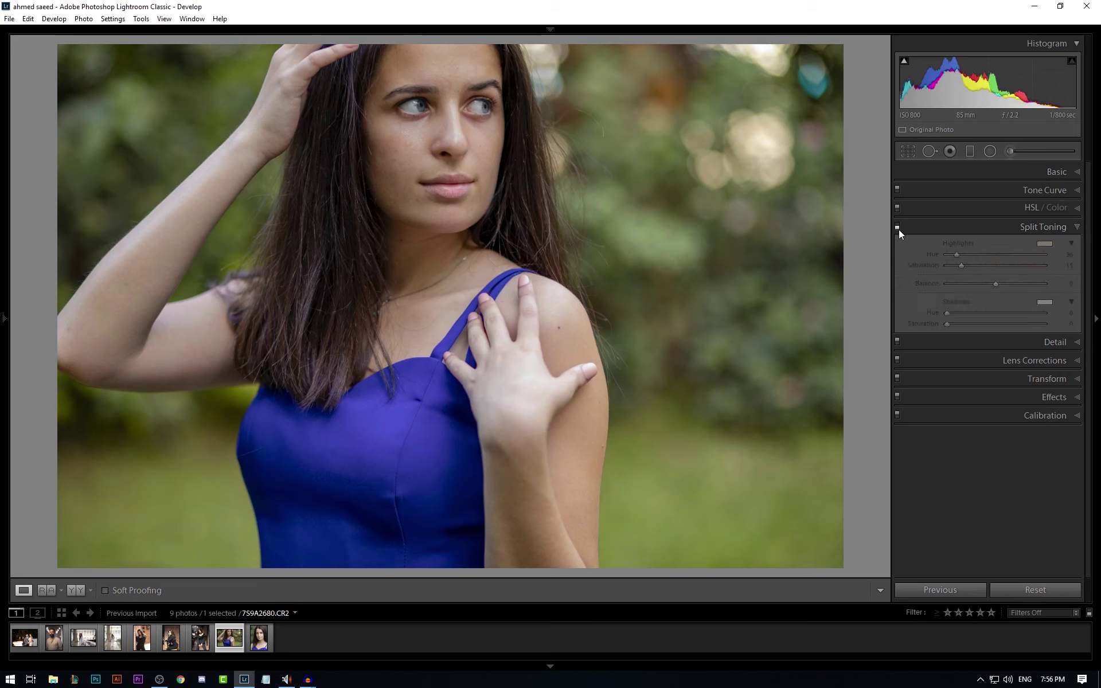
click(898, 229)
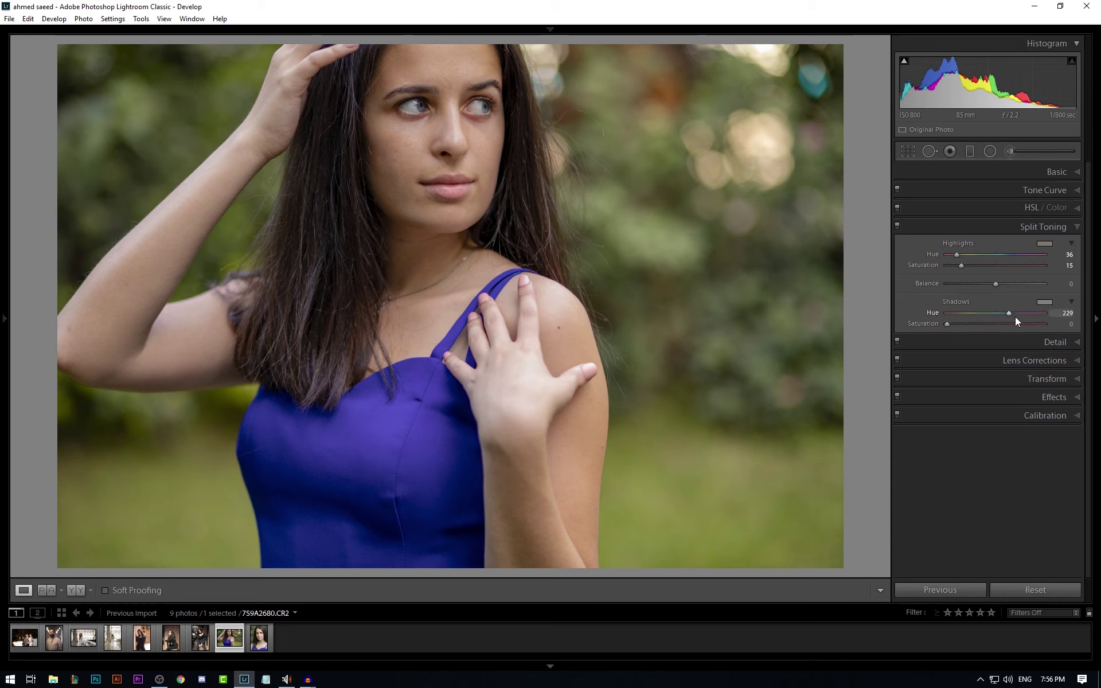
Step: Tint the shadows bluish at hue 233, saturation 12, and compare with split toning off
drag(1010, 313, 961, 322)
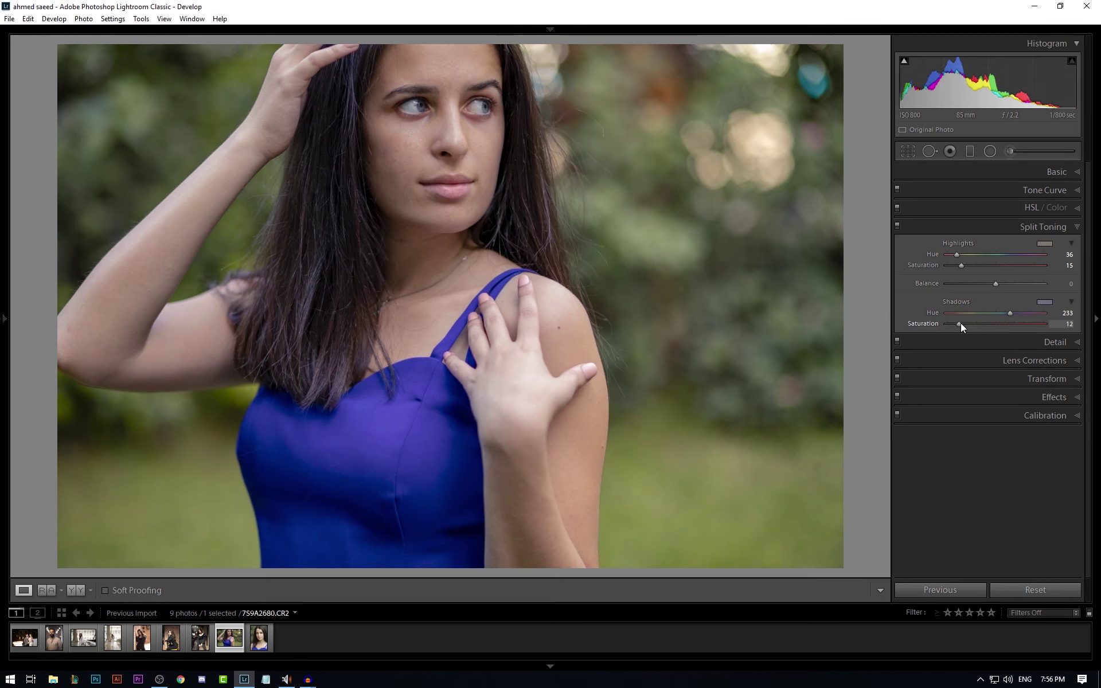
click(896, 227)
click(896, 228)
click(1025, 341)
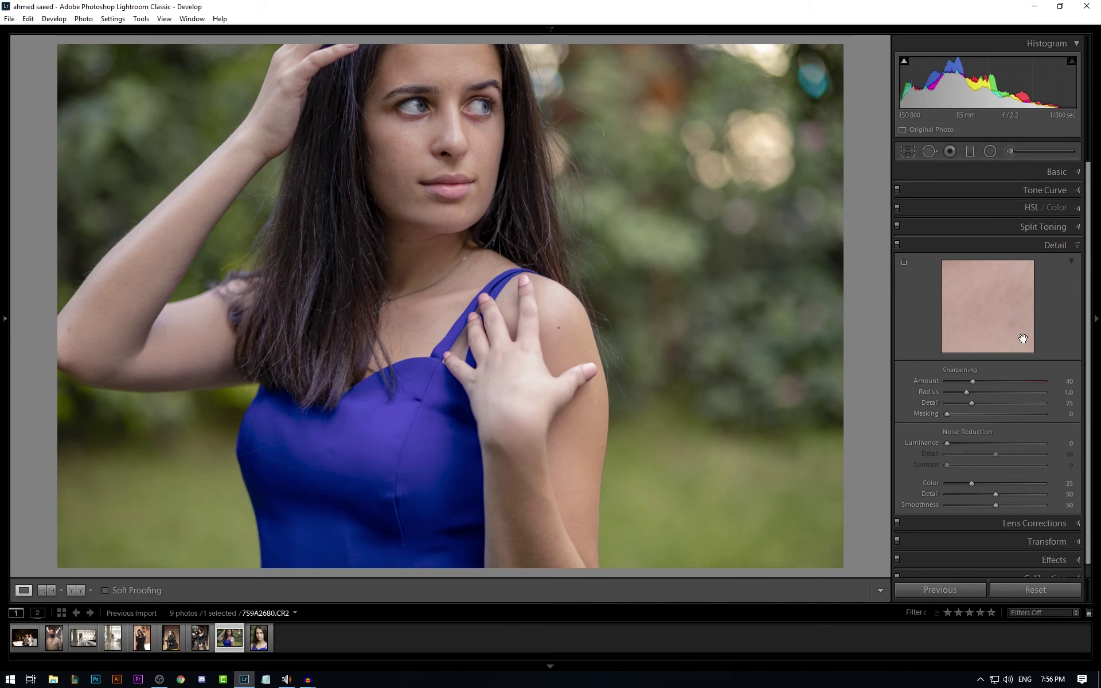
Step: Sharpen the portrait with amount 50 and masking 64, checking the face zoomed in
drag(970, 380, 1096, 362)
click(430, 98)
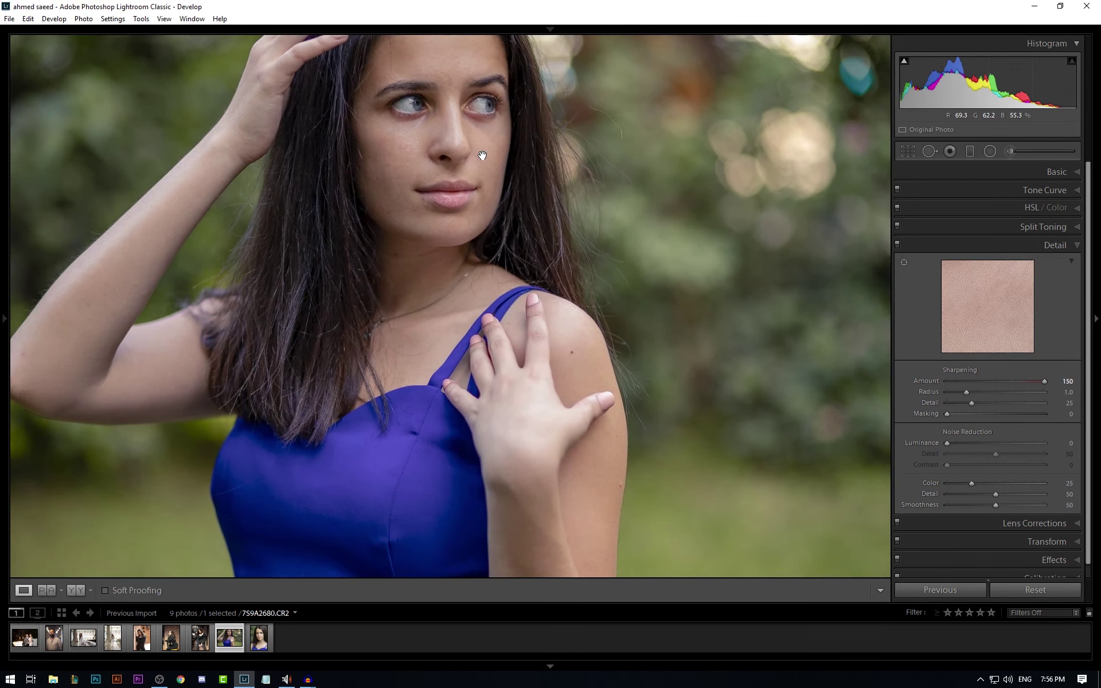
click(981, 381)
key(alt)
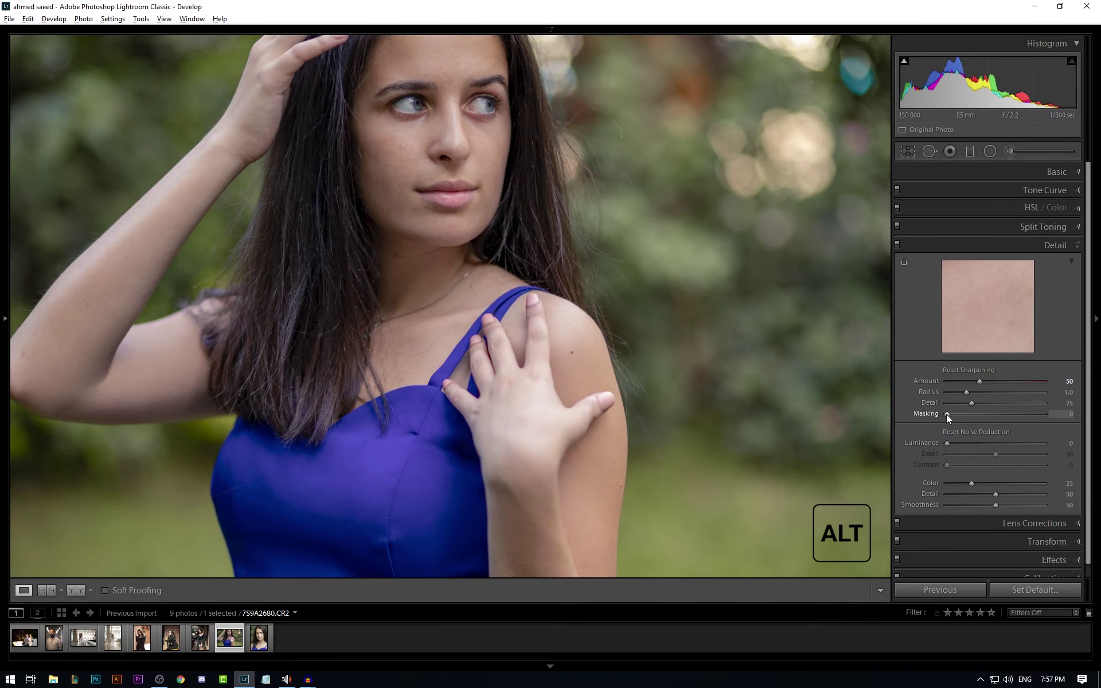
drag(946, 414, 1010, 415)
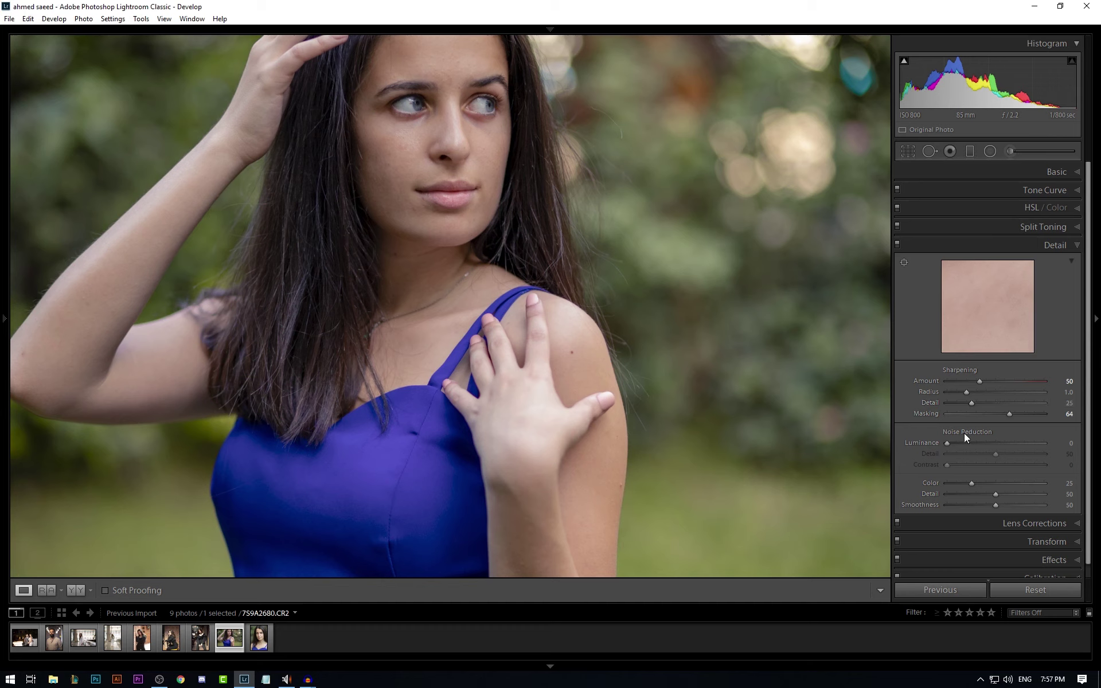
Step: Set luminance noise reduction to 10
click(1068, 443)
text(10)
key(Return)
click(967, 523)
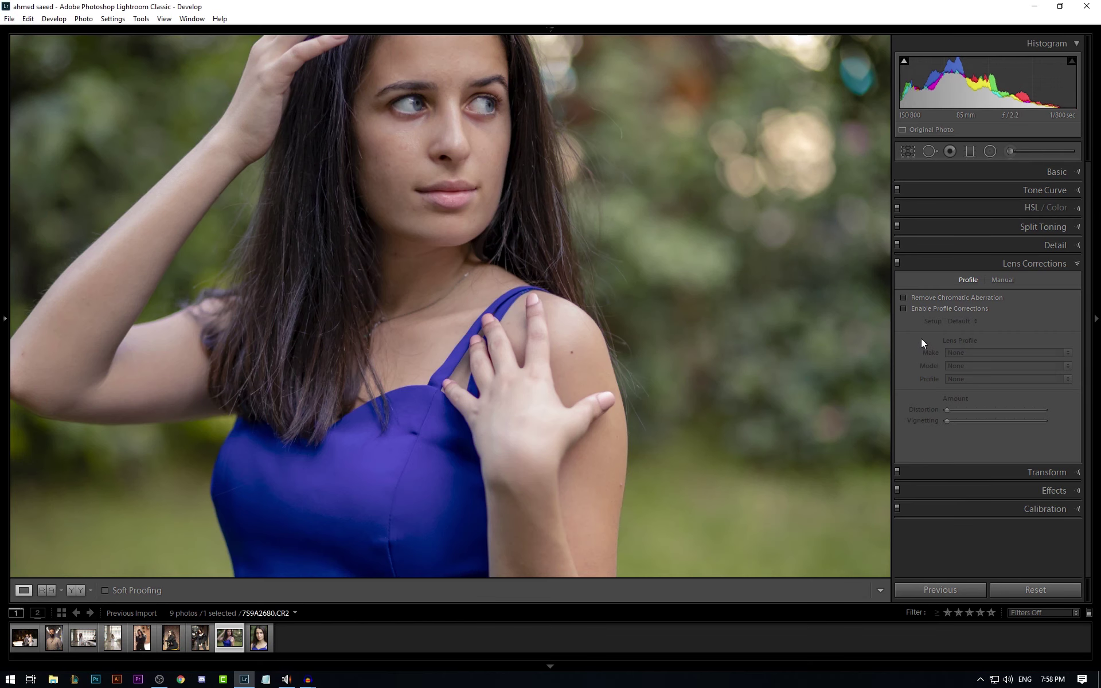
Step: Turn on Remove Chromatic Aberration for the blue-dress portrait
click(903, 298)
Step: Enable Canon EF 85mm f/1.8 USM profile corrections, compare before/after, and try Upright Auto
click(903, 309)
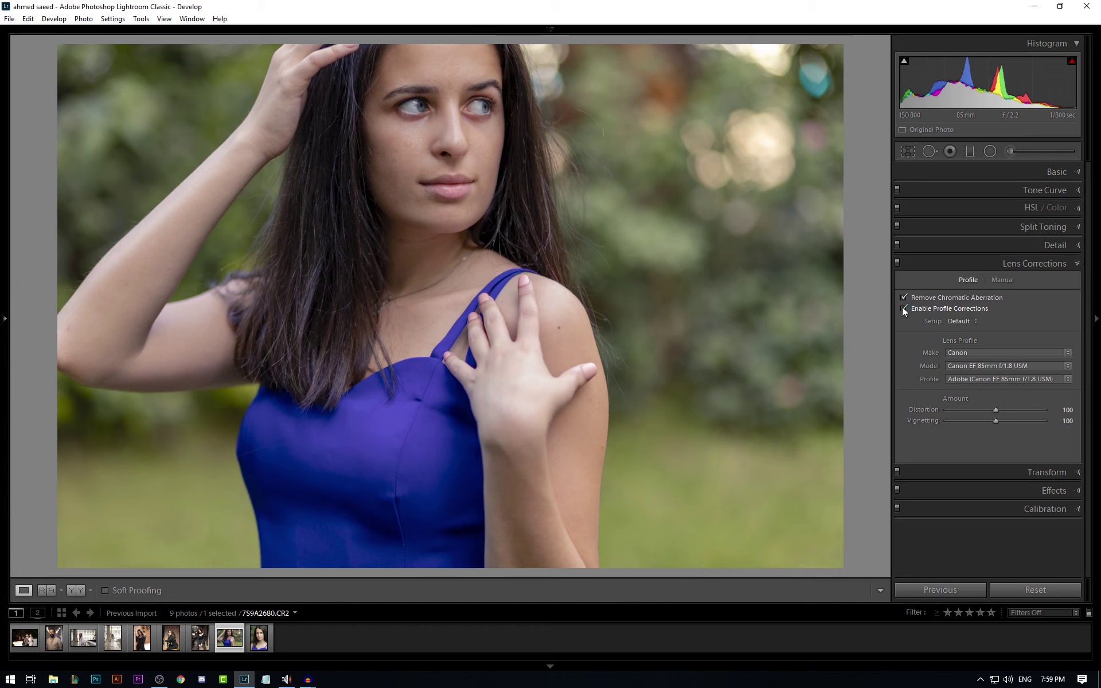
click(904, 309)
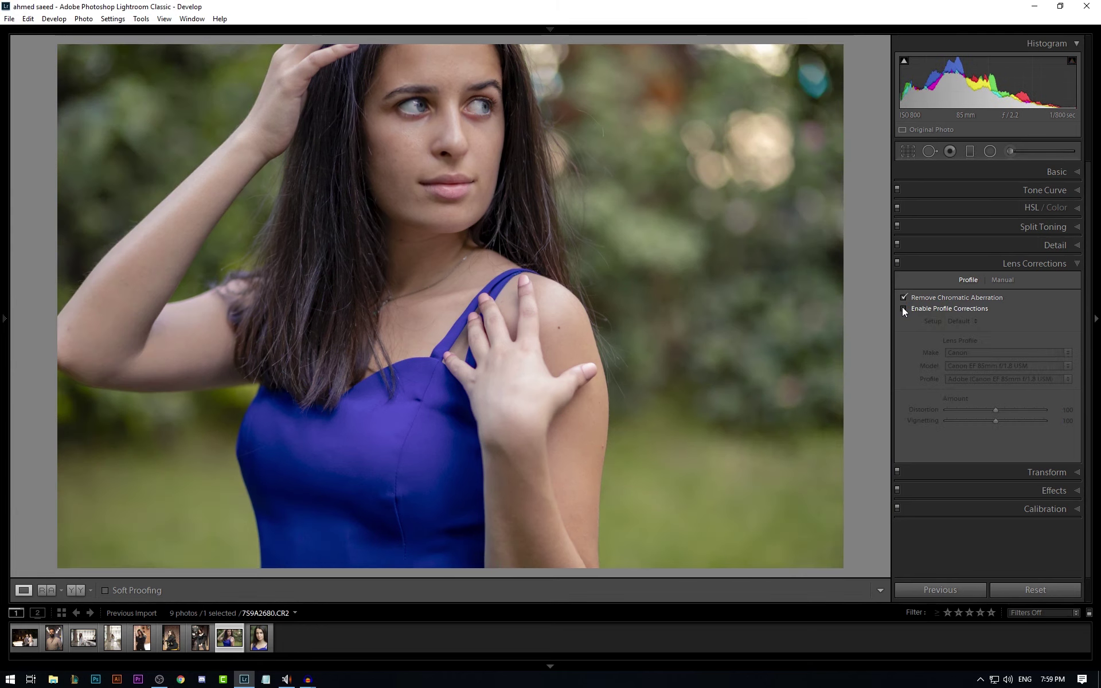
click(903, 309)
click(903, 309)
click(903, 309)
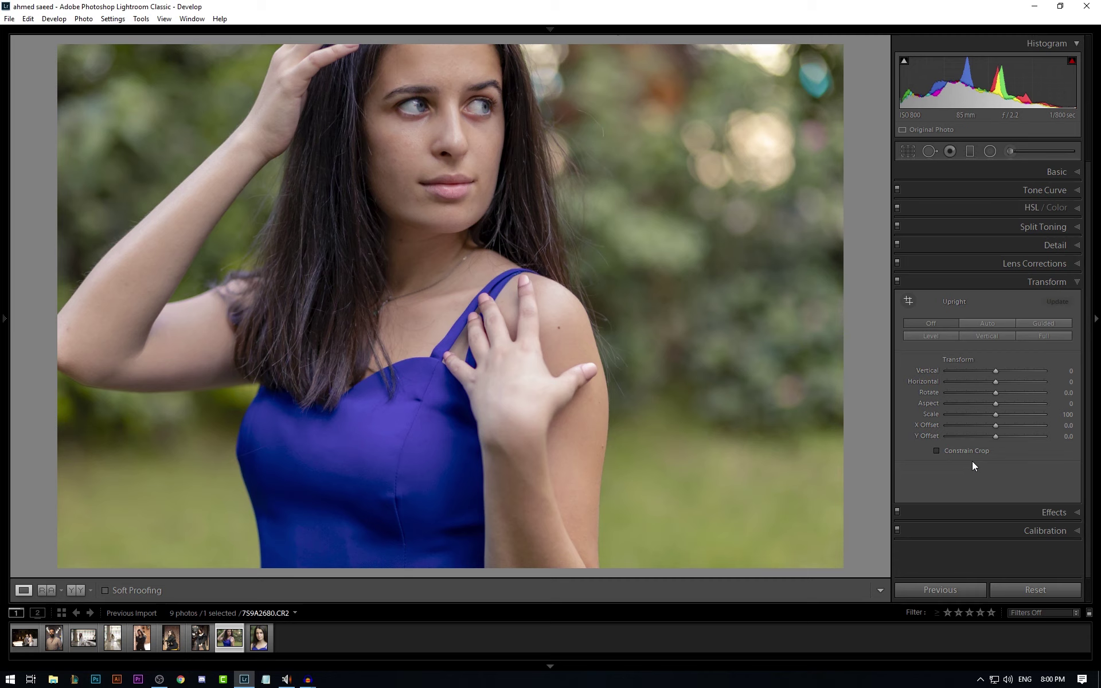
click(995, 323)
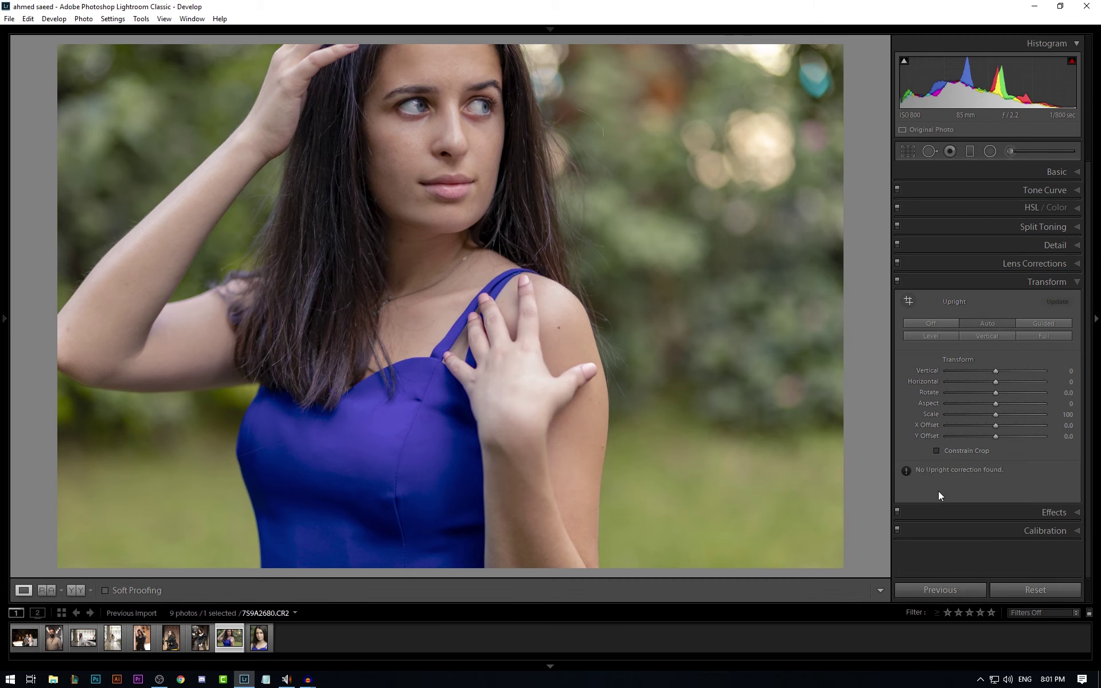
Step: Add a post-crop vignette: Amount −27, Midpoint 70, Roundness +48, Feather 64, comparing before/after
click(1007, 513)
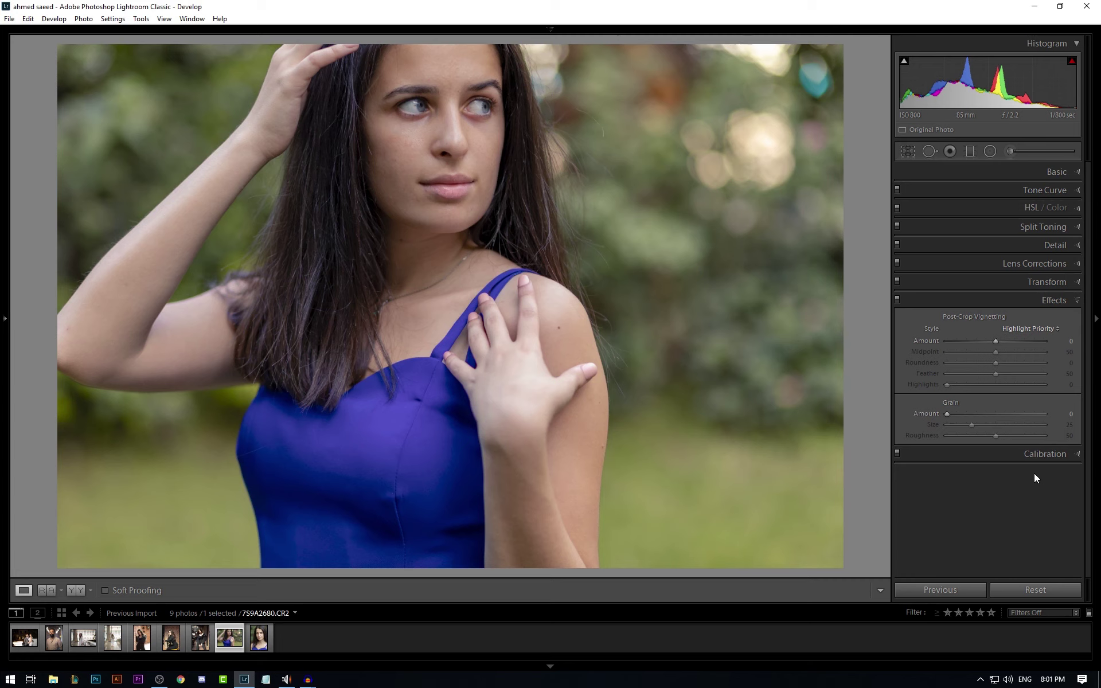
drag(996, 341, 982, 339)
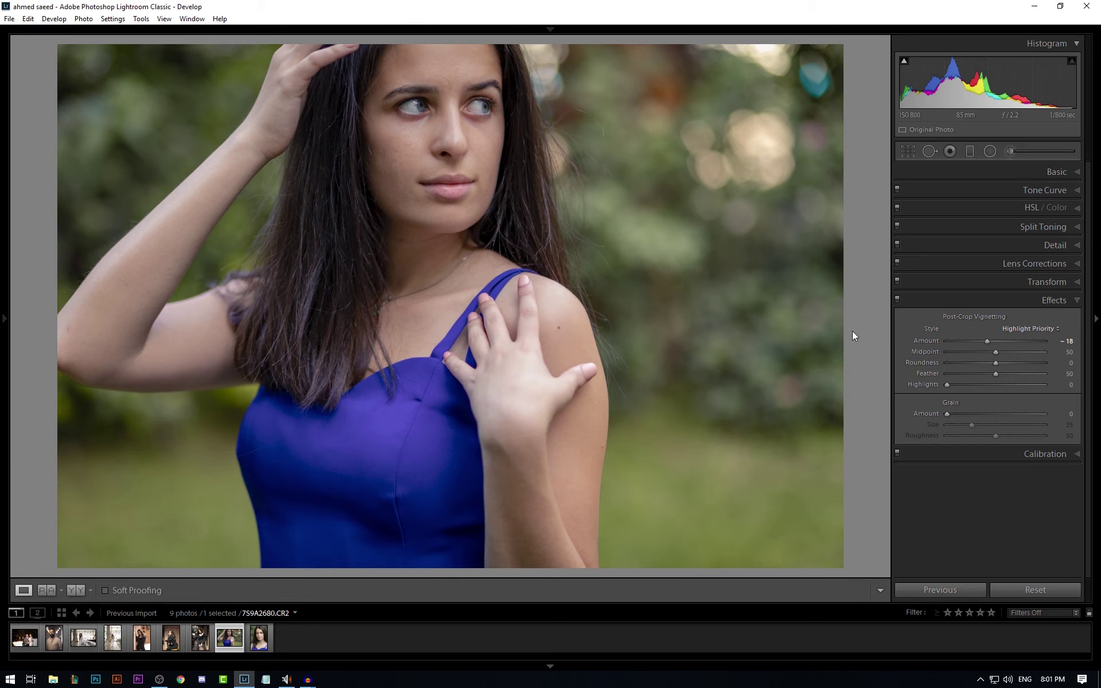
drag(985, 340, 1008, 374)
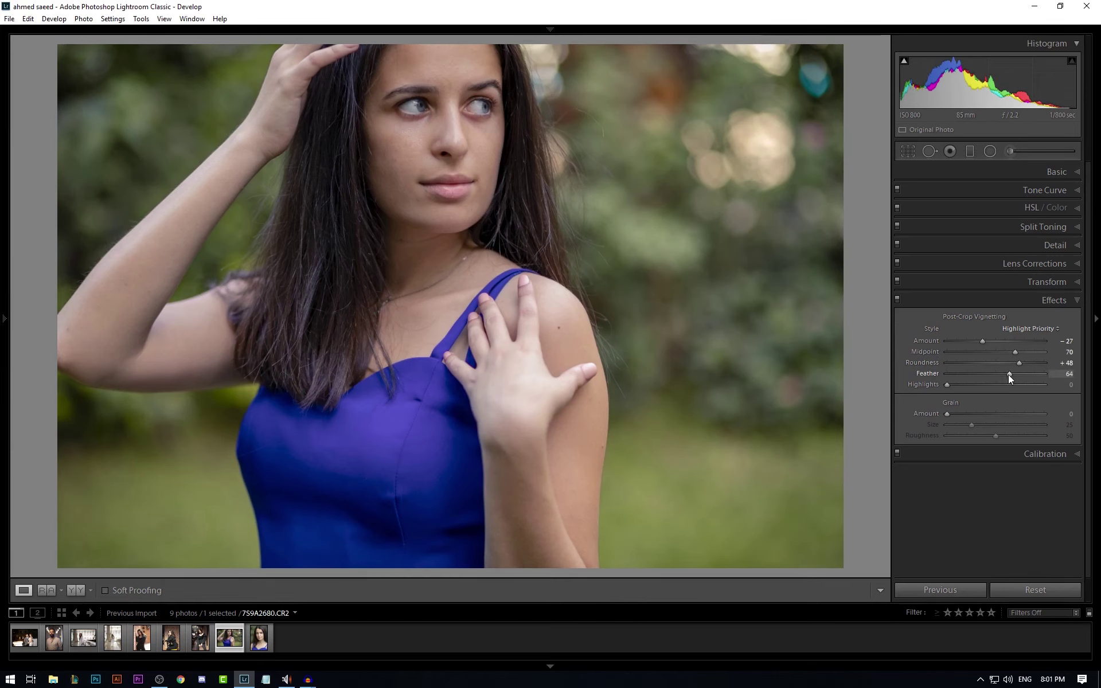
click(896, 299)
click(897, 299)
click(897, 301)
Step: Add film grain, inspect it zoomed in, then reset grain to 0
drag(947, 414, 1008, 413)
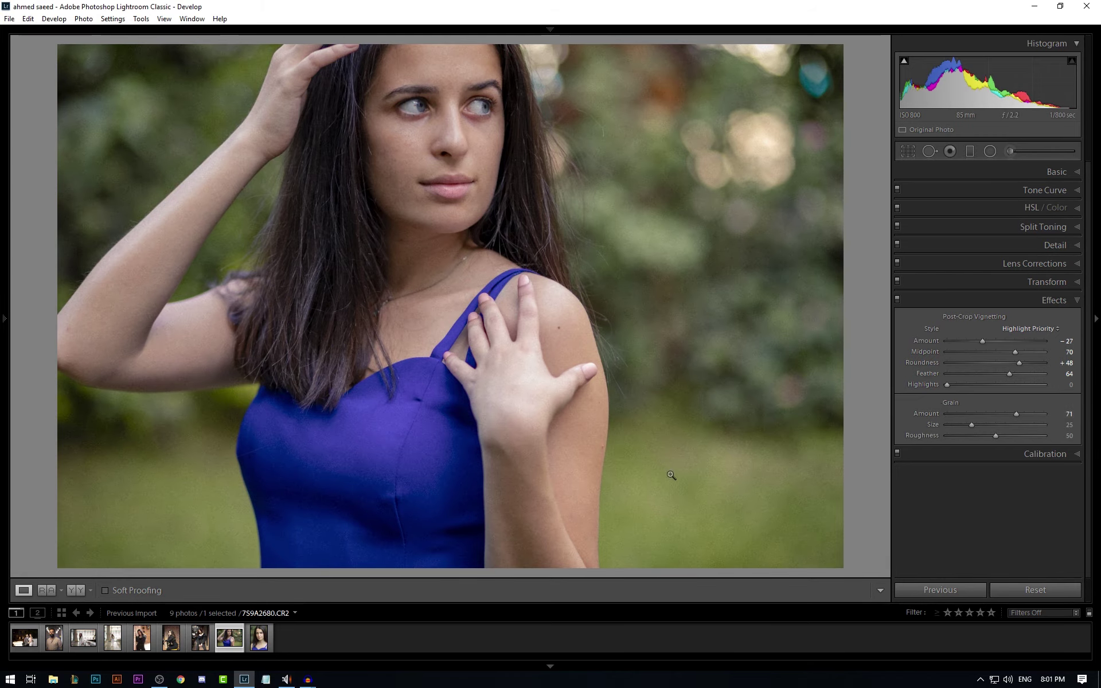
click(555, 298)
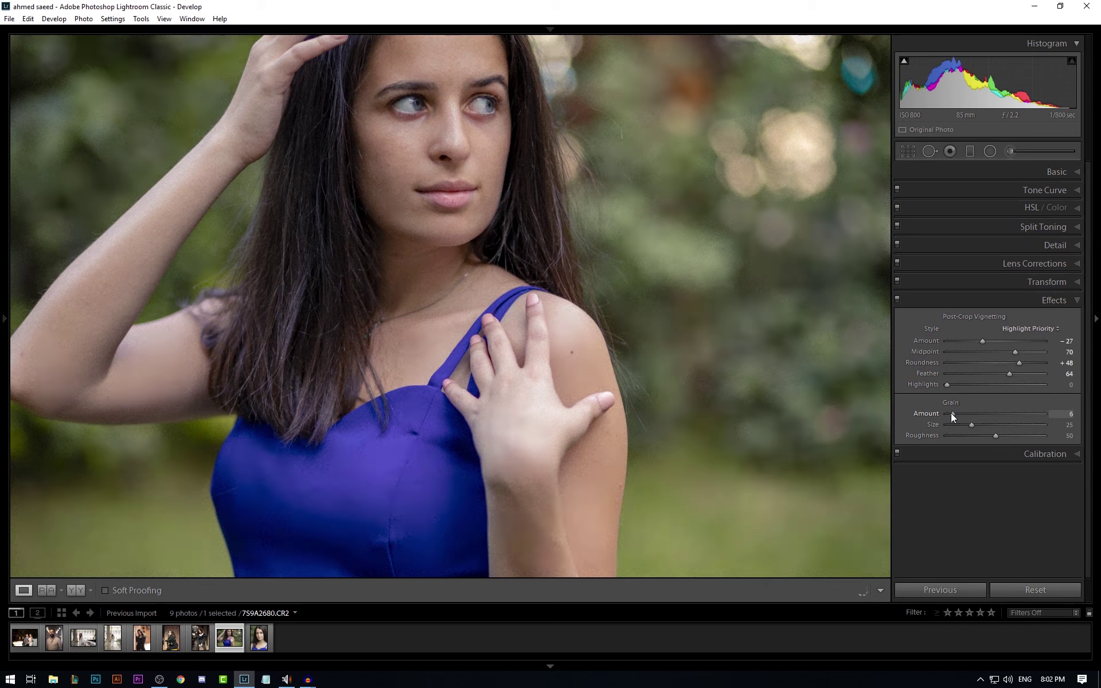
double_click(933, 414)
click(965, 452)
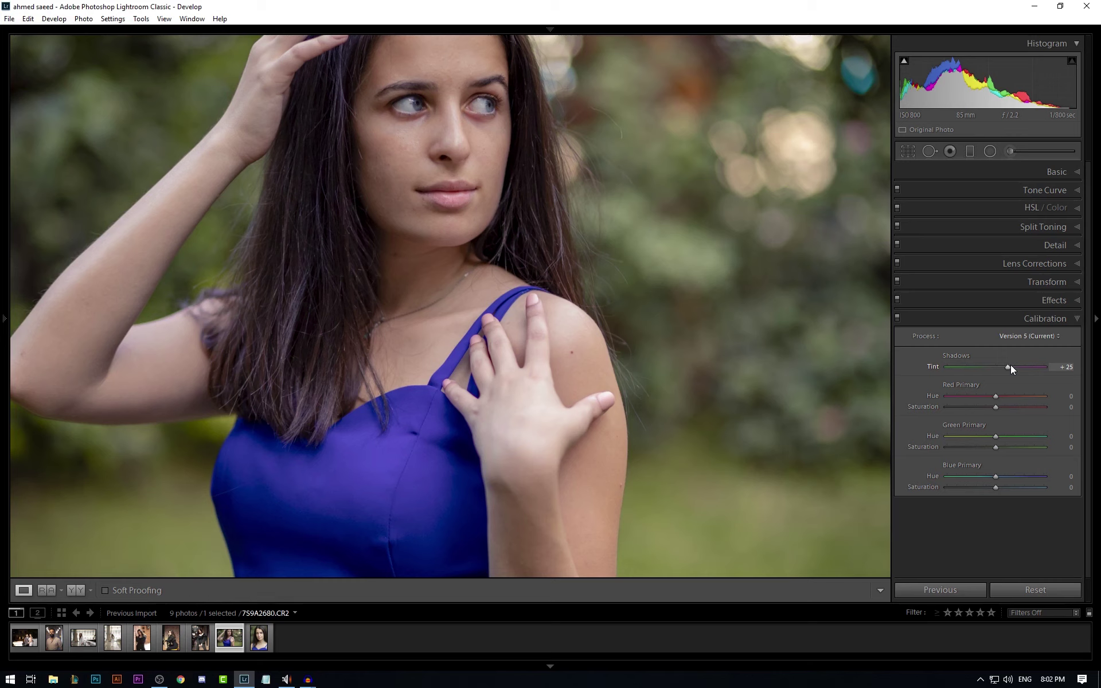
Step: Set calibration primaries Red −7/+19, Green −26/−24, Blue −41/+12, then compare calibration off and on
click(1003, 397)
click(1009, 407)
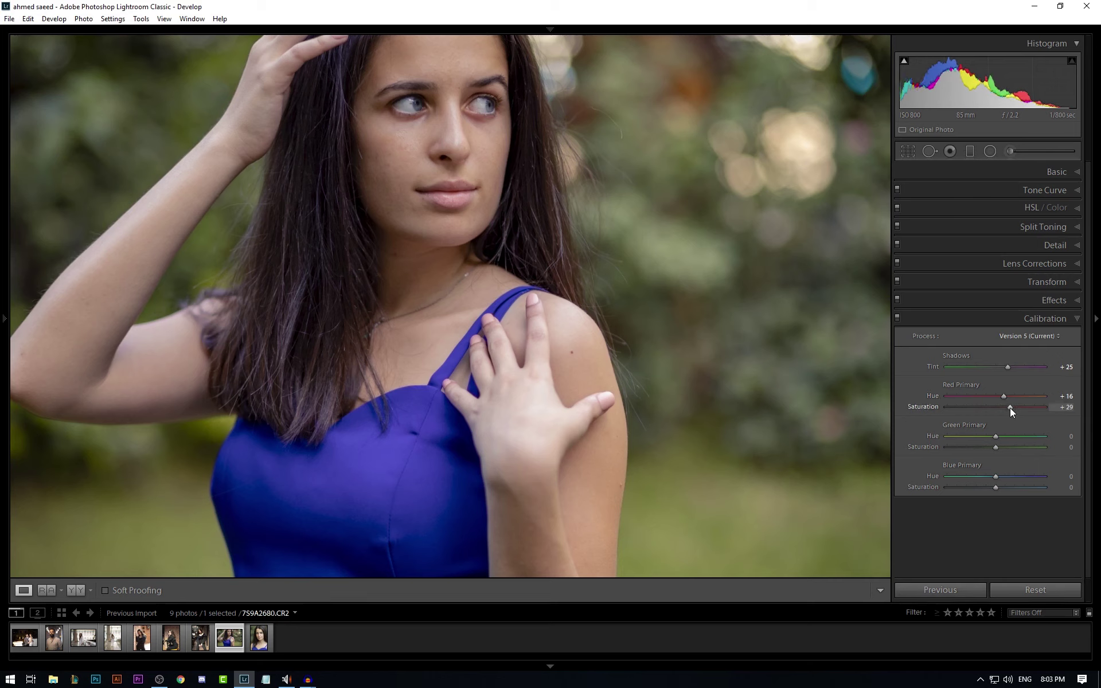
drag(995, 437, 982, 437)
click(984, 446)
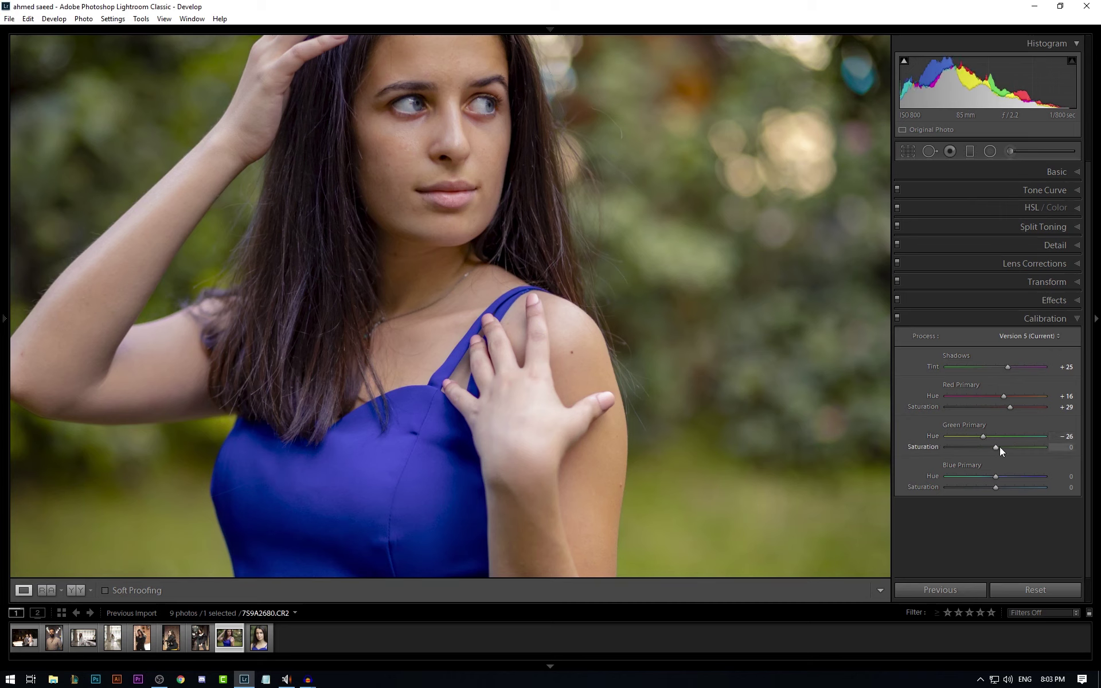
click(1010, 477)
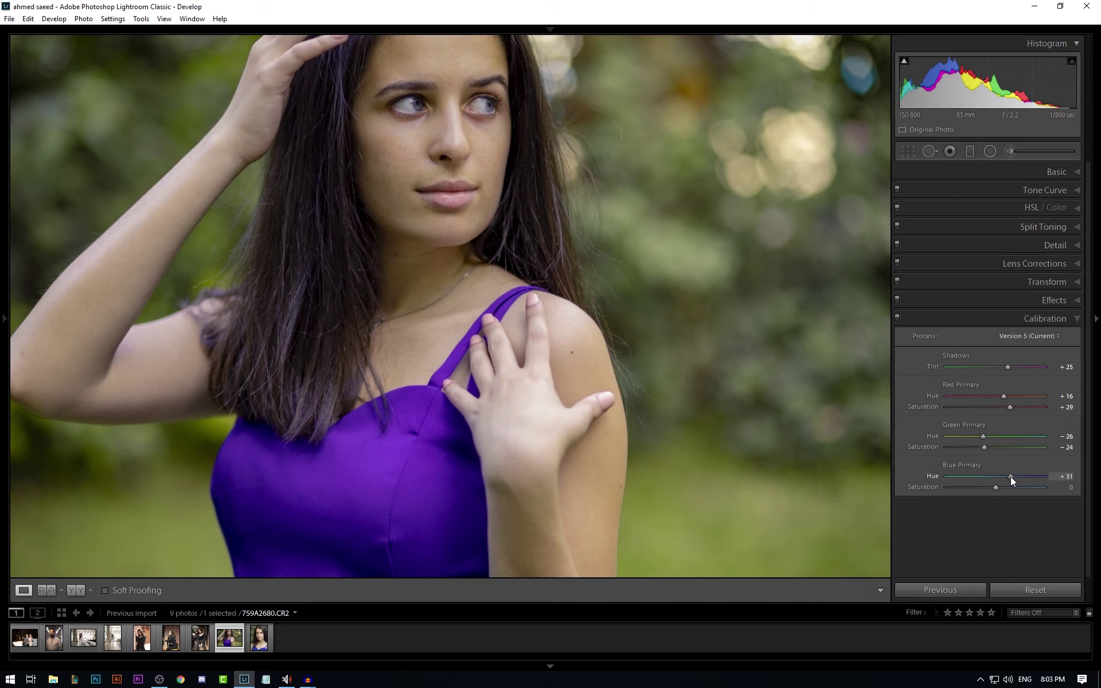
mouse_move(1010, 476)
mouse_down()
mouse_move(975, 484)
mouse_move(1020, 485)
mouse_move(1006, 494)
mouse_up()
drag(1011, 411, 1005, 367)
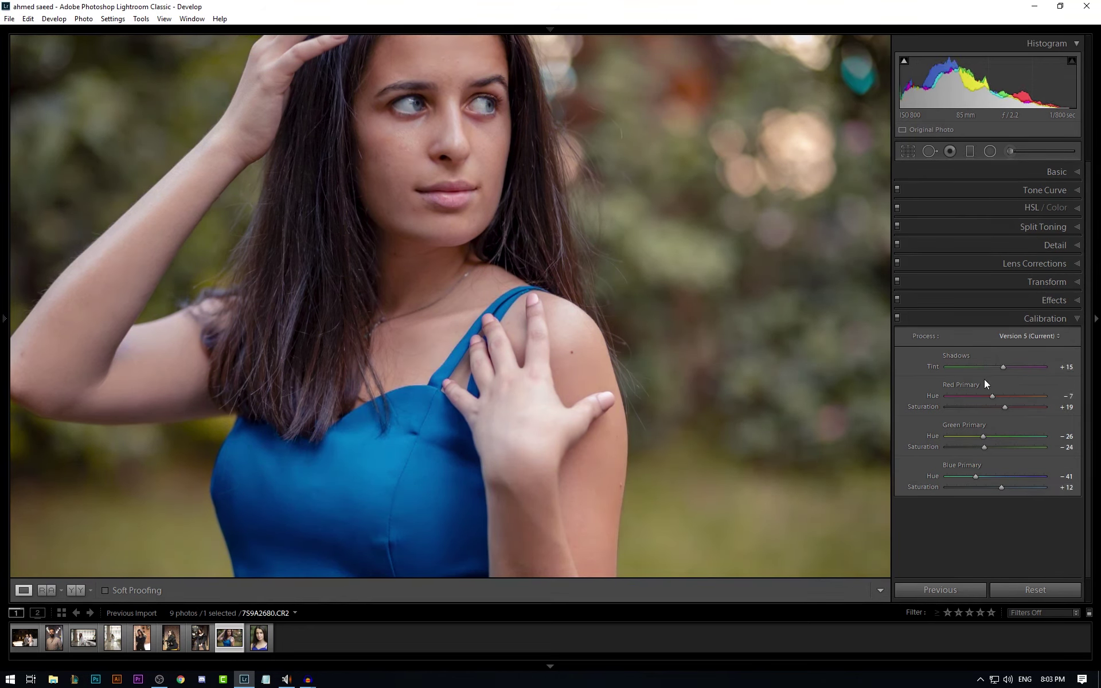
click(896, 317)
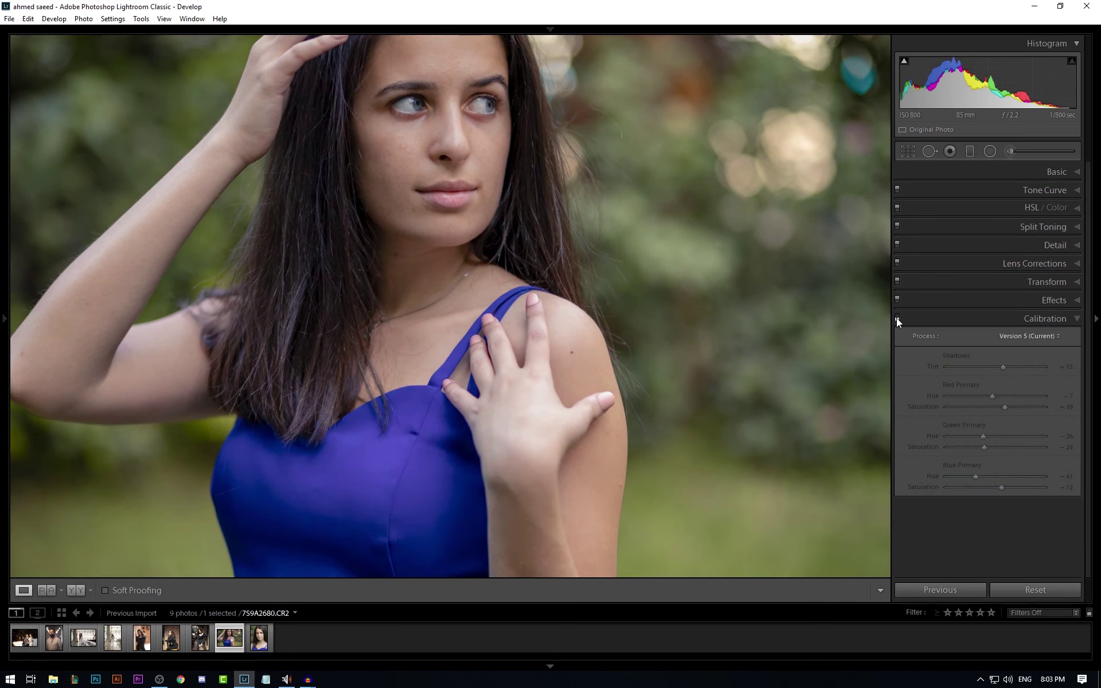
click(896, 317)
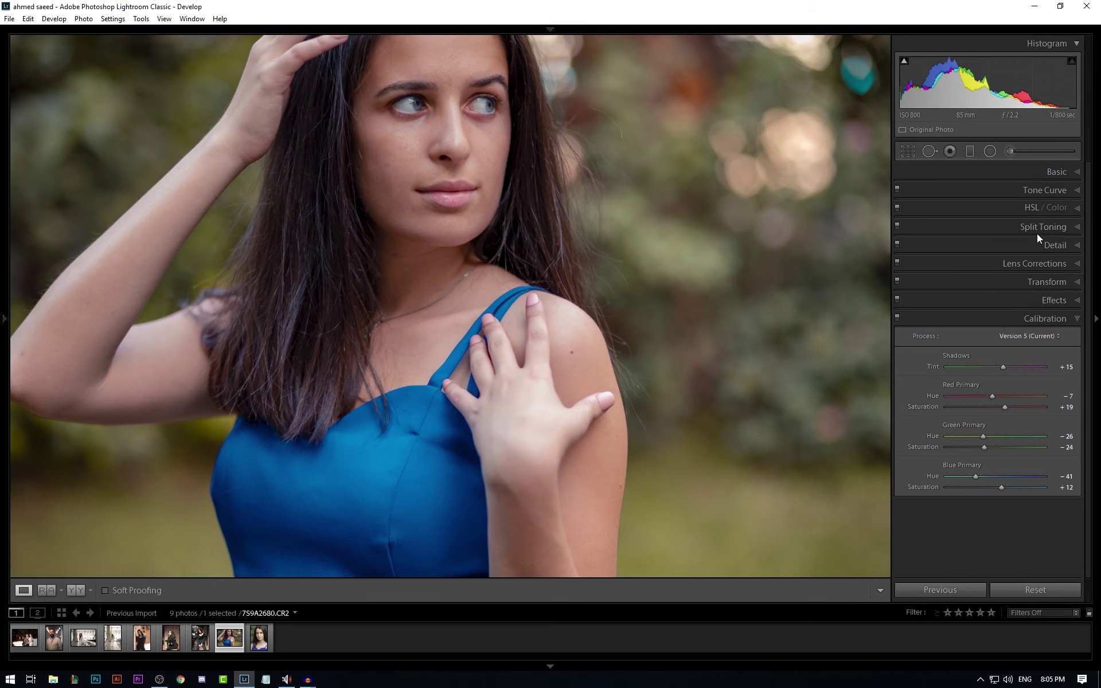
Step: Hide the Split Toning and Transform panels from the Develop panel list
right_click(1007, 228)
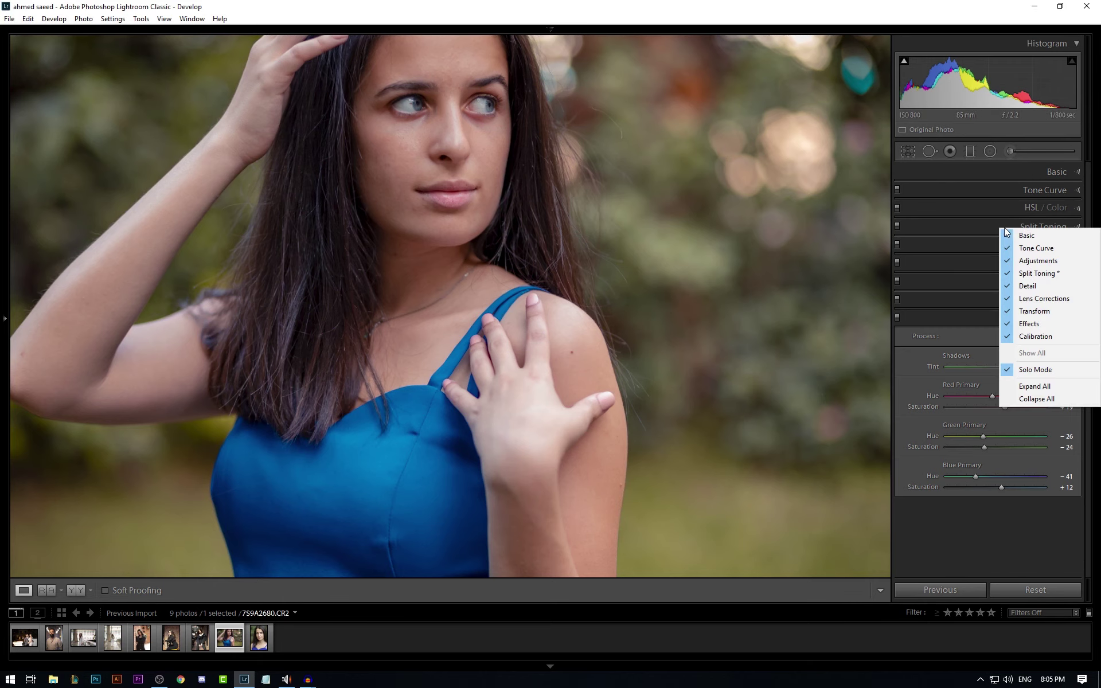
click(1005, 274)
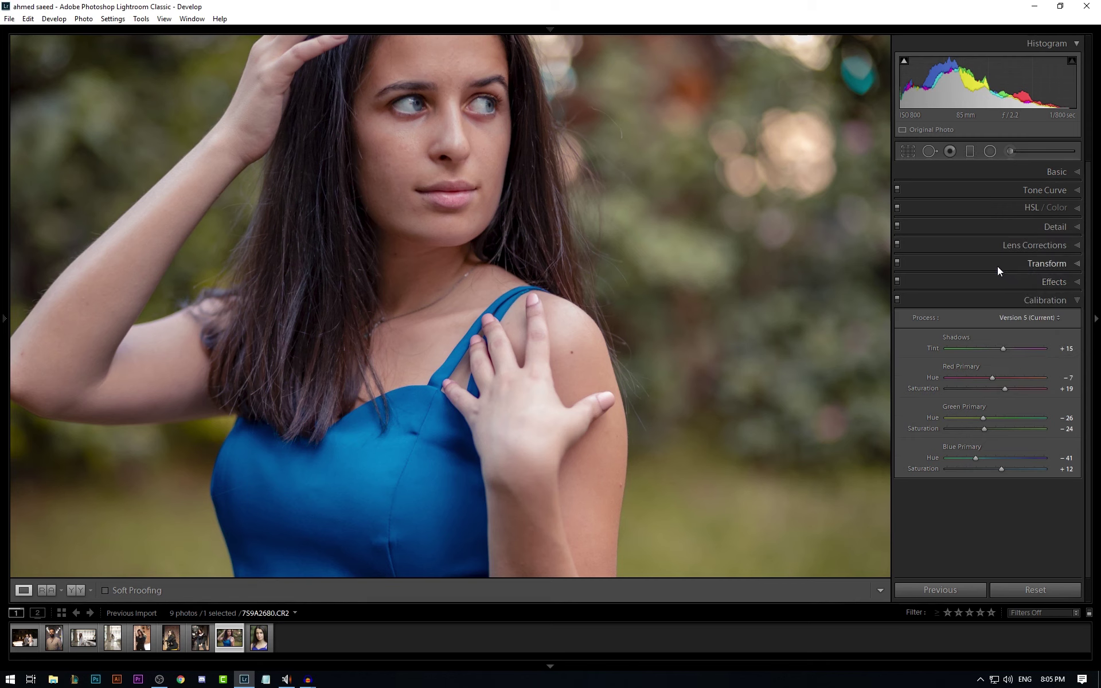
right_click(996, 266)
click(1029, 347)
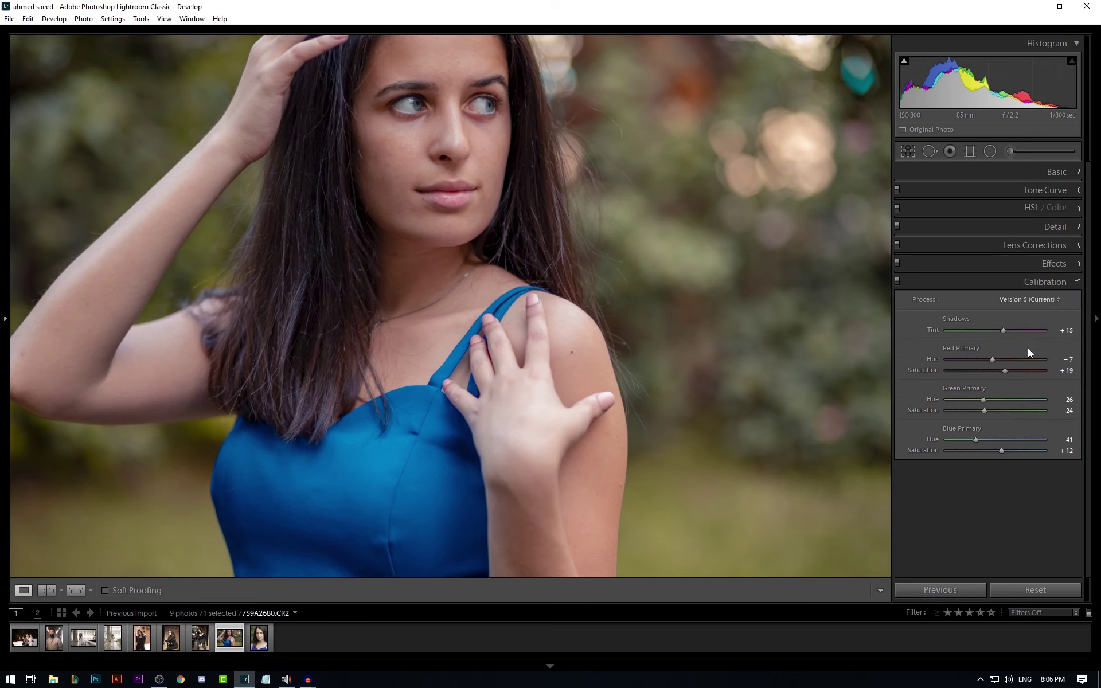
Step: Turn off Solo Mode and expand Basic, Tone Curve, Calibration, Lens Corrections and Detail together
right_click(958, 191)
click(976, 334)
click(1076, 173)
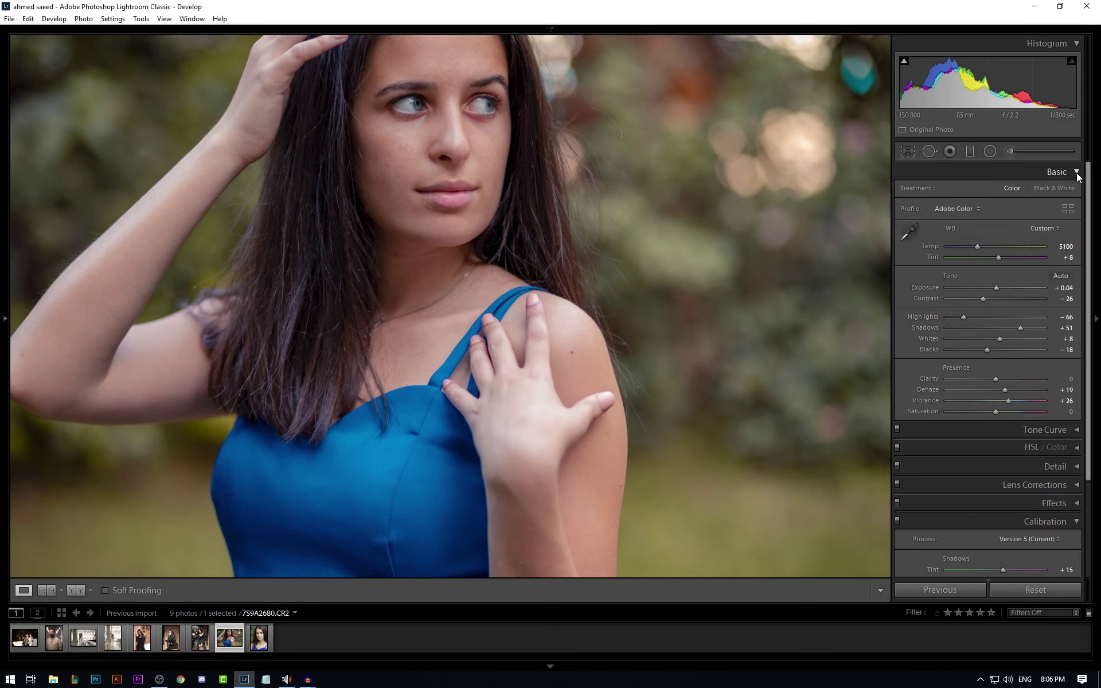
click(1076, 431)
scroll(1078, 438, down, 3)
click(1076, 400)
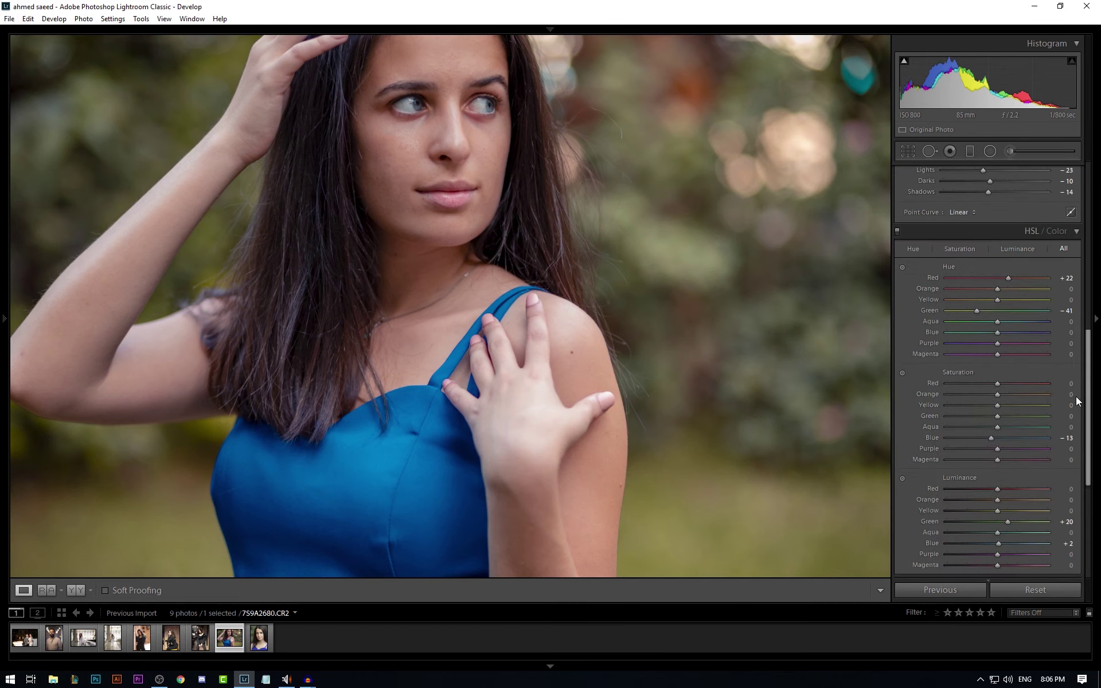
click(1076, 360)
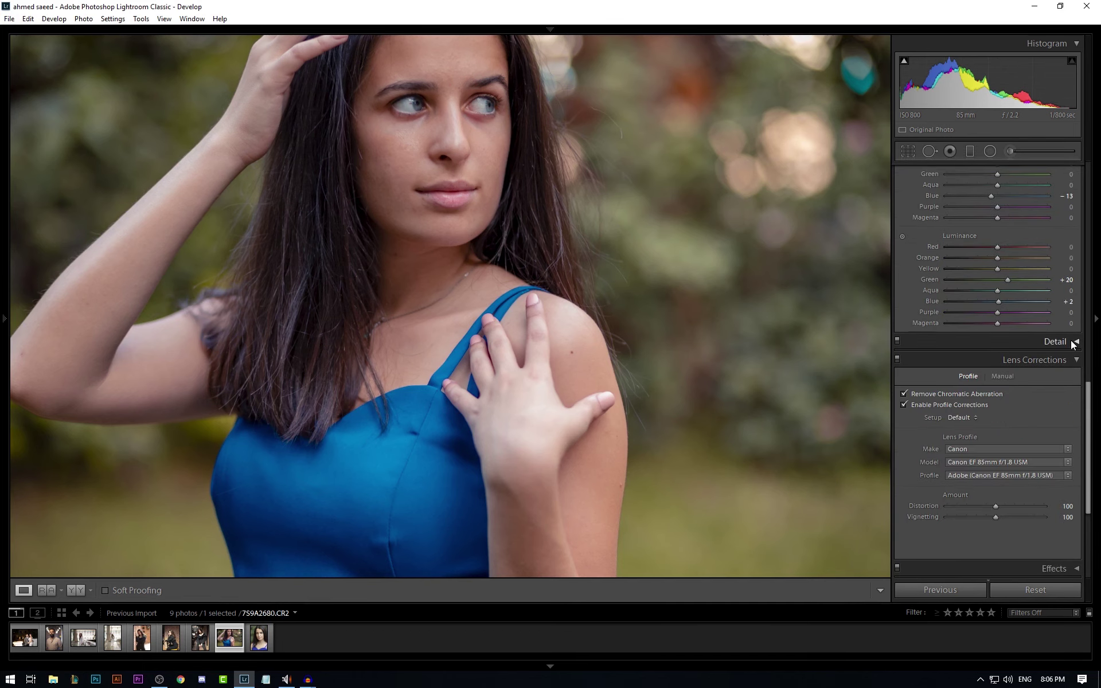
click(1075, 341)
scroll(1061, 407, up, 10)
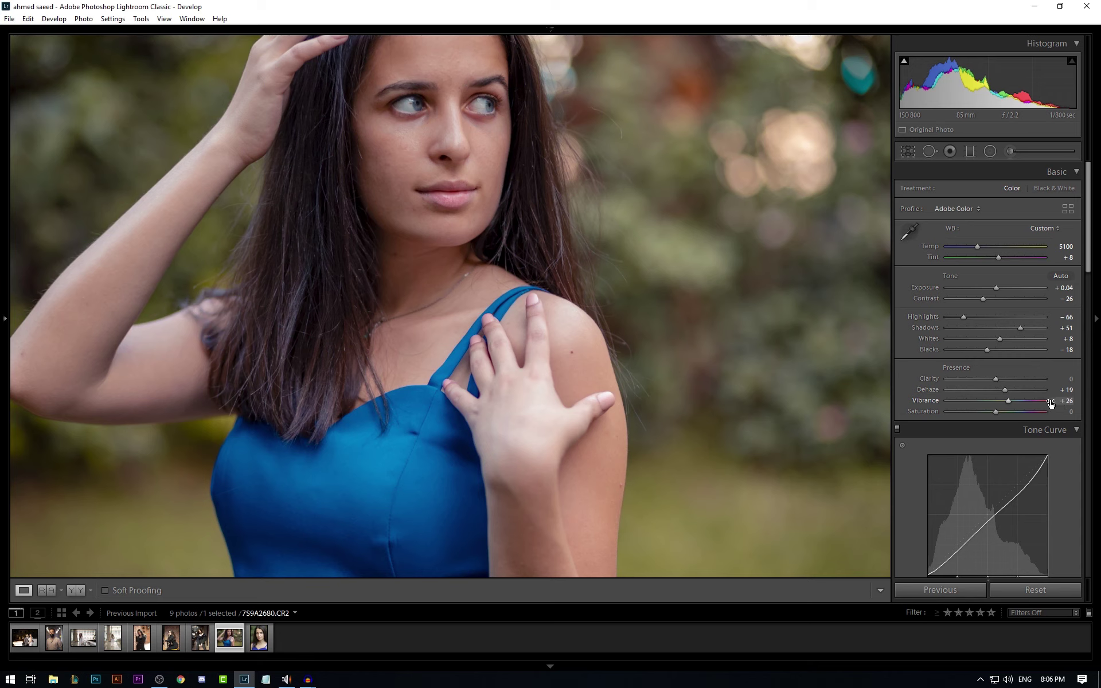
Step: Re-enable Solo Mode and open Tone Curve, HSL/Color, then Calibration one at a time
right_click(993, 175)
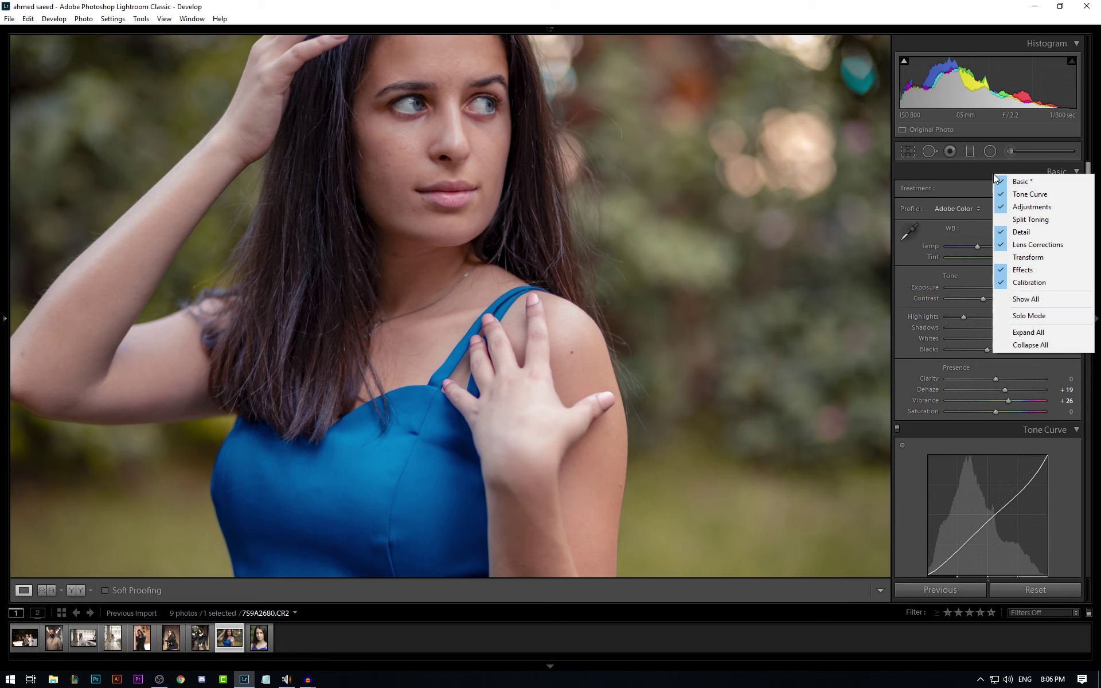
click(1013, 315)
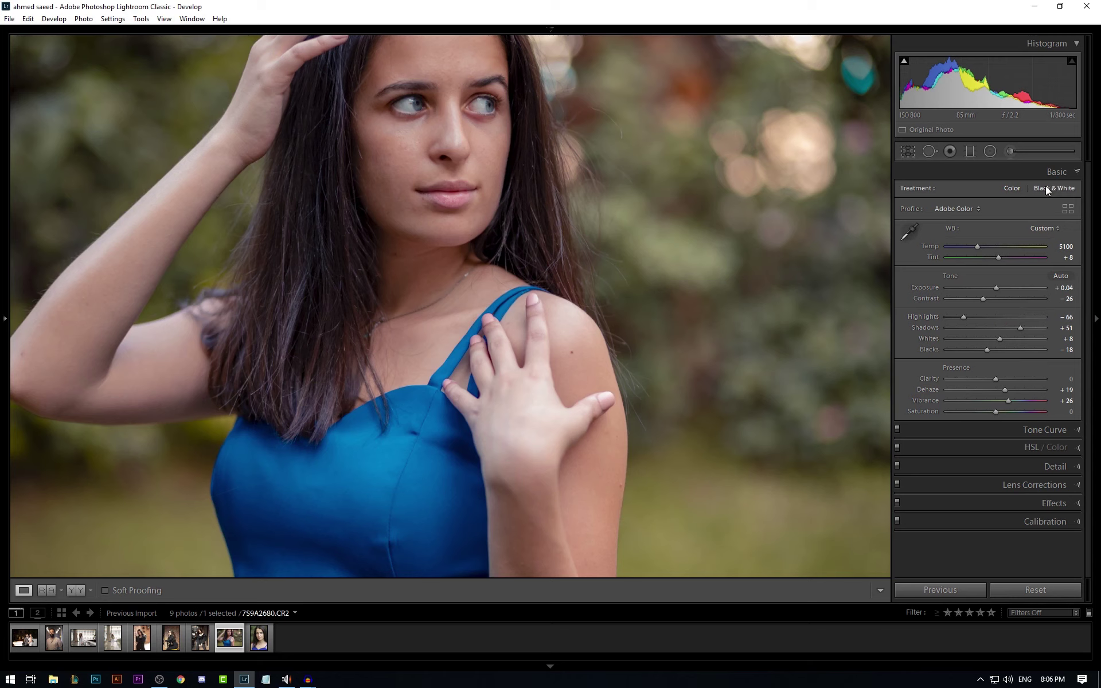
click(1075, 431)
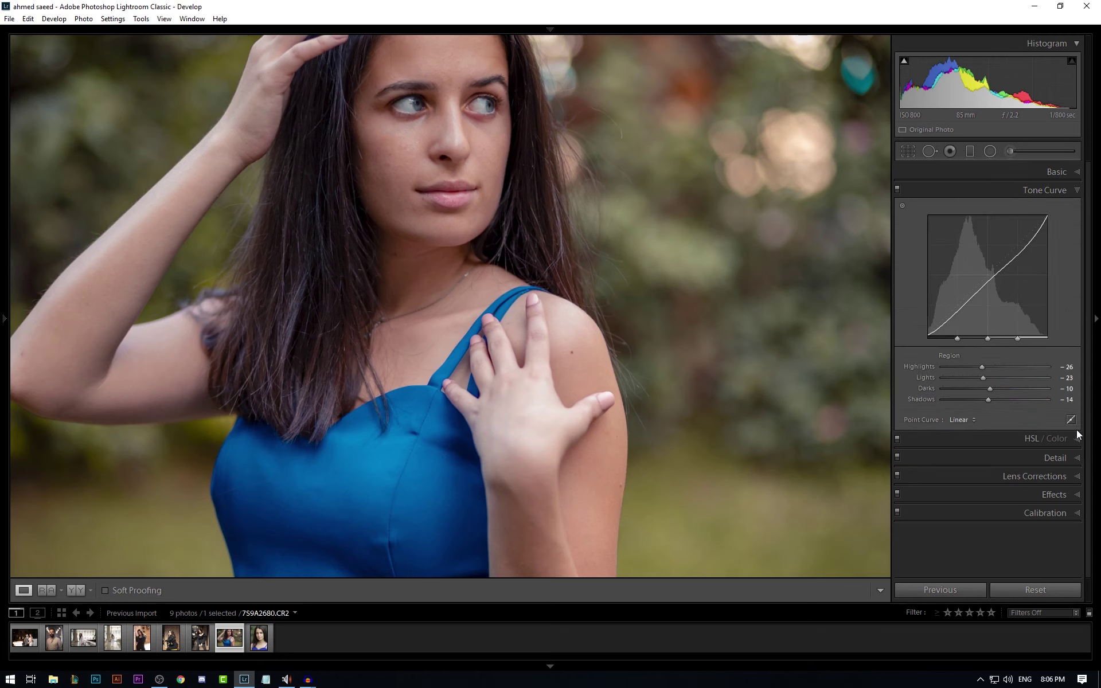
click(1070, 444)
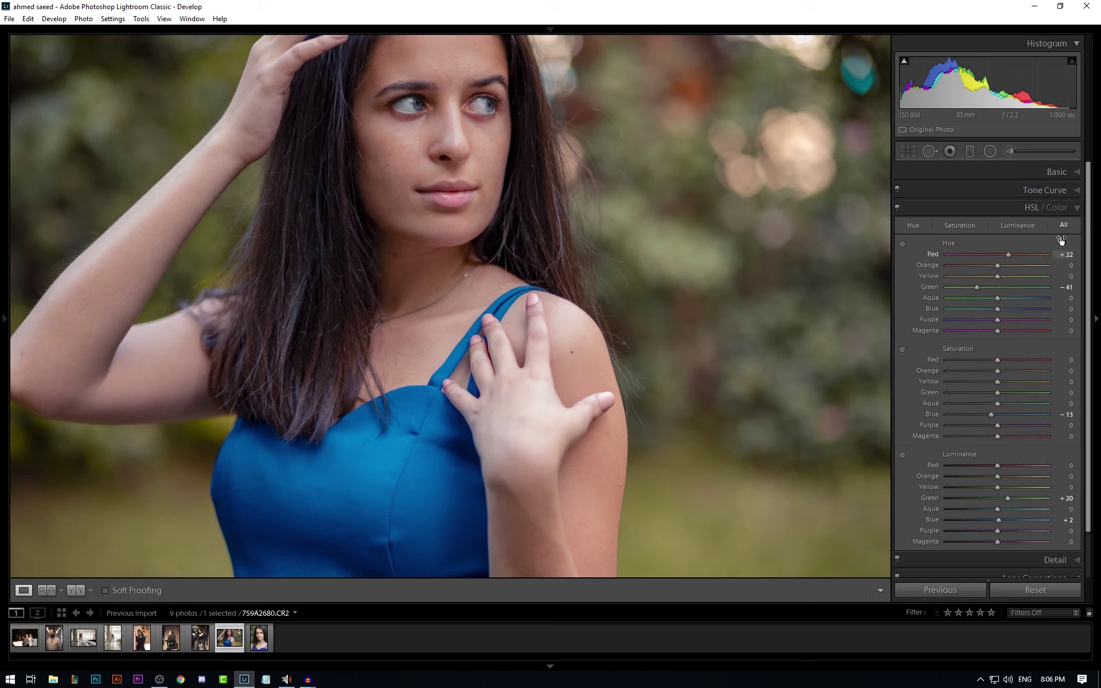
click(1071, 208)
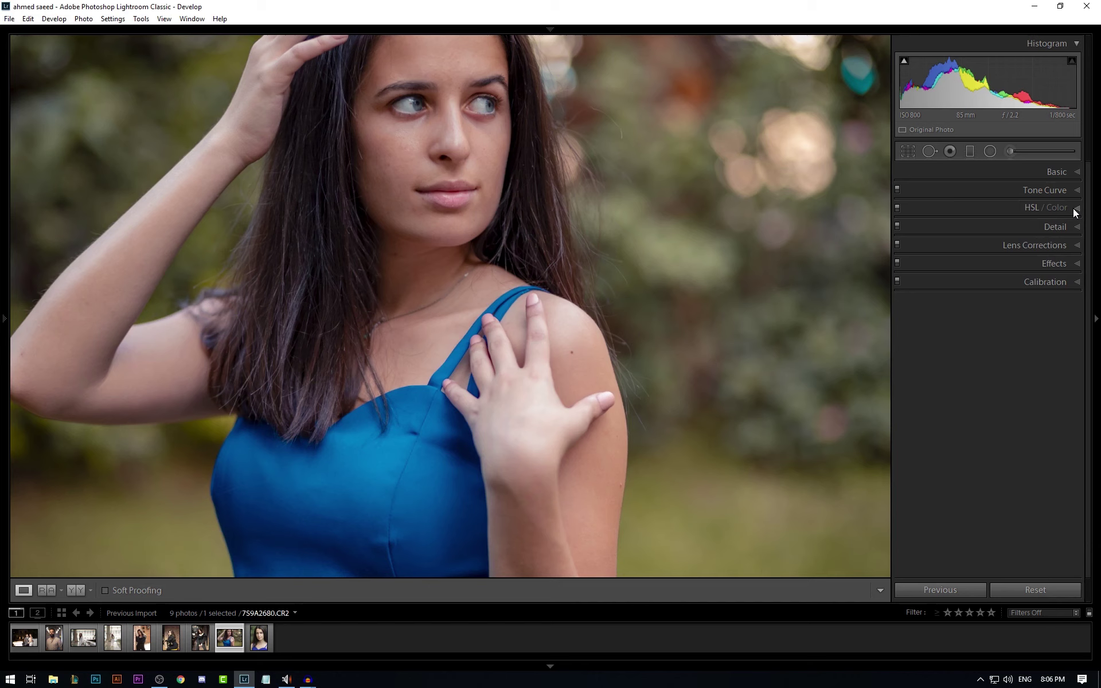
click(1075, 283)
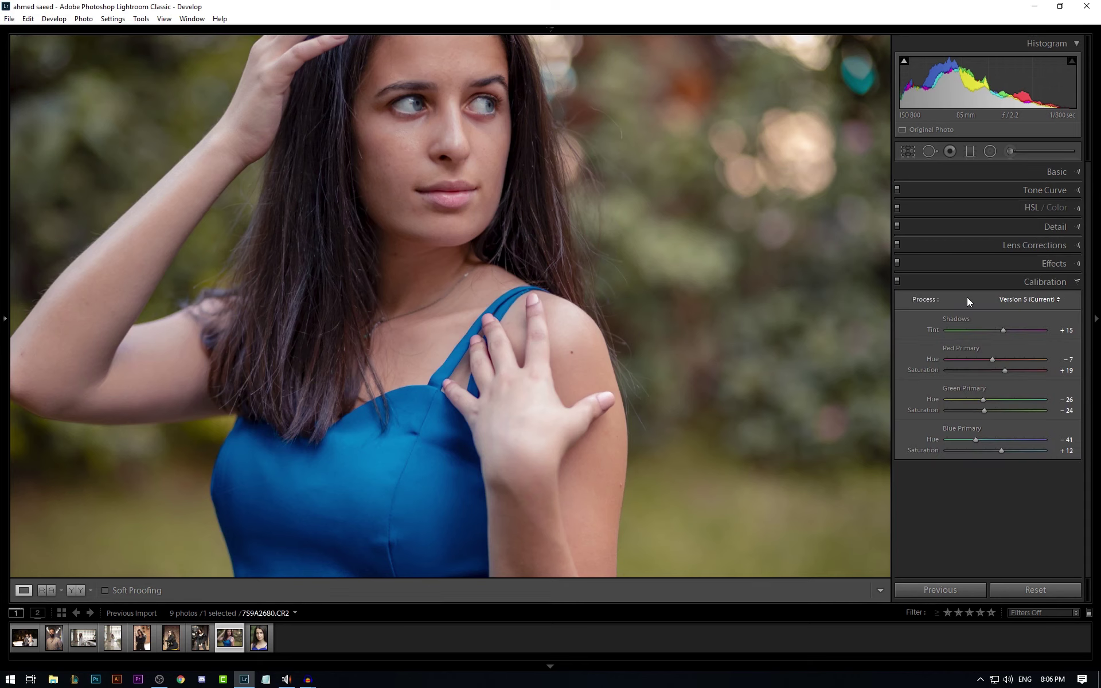
Step: Toggle the Calibration panel off, on, and leave it off so the dress turns purple
click(897, 282)
click(897, 282)
click(897, 283)
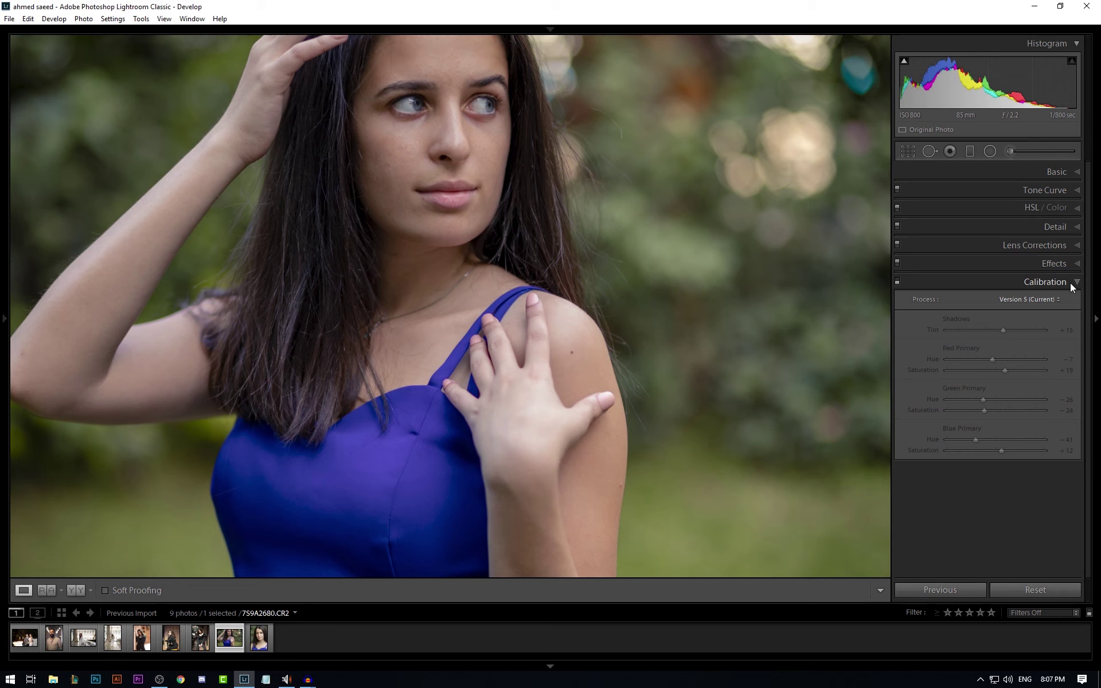
Step: Reset Basic Shadows to 0 with Alt, then undo the reset
click(1077, 172)
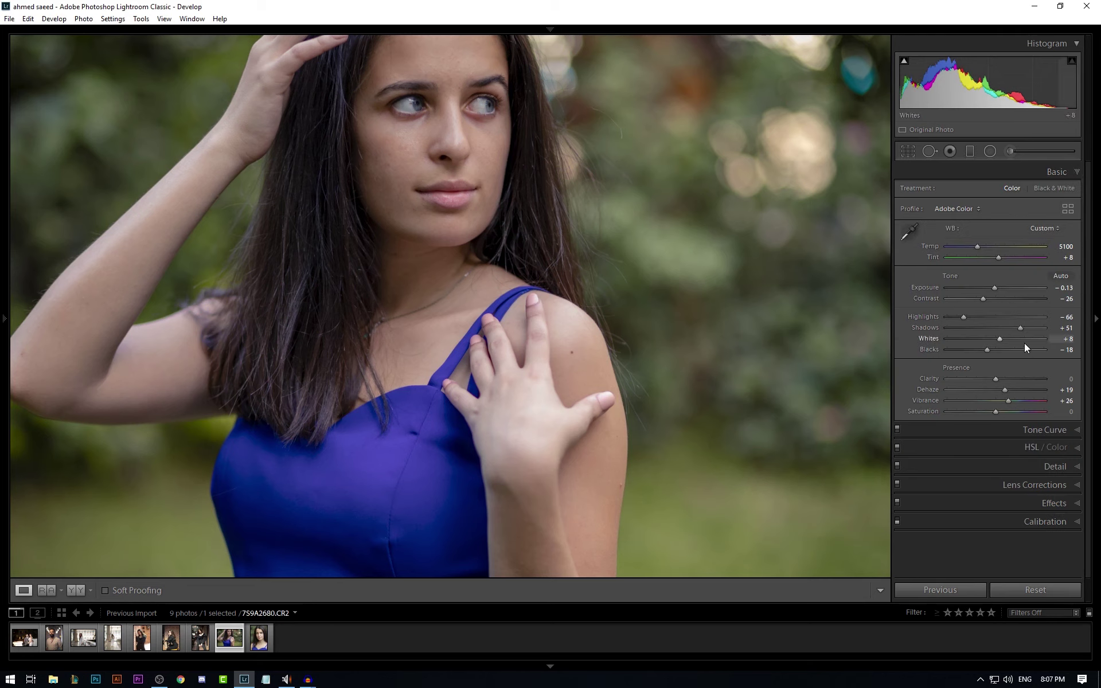
key(alt)
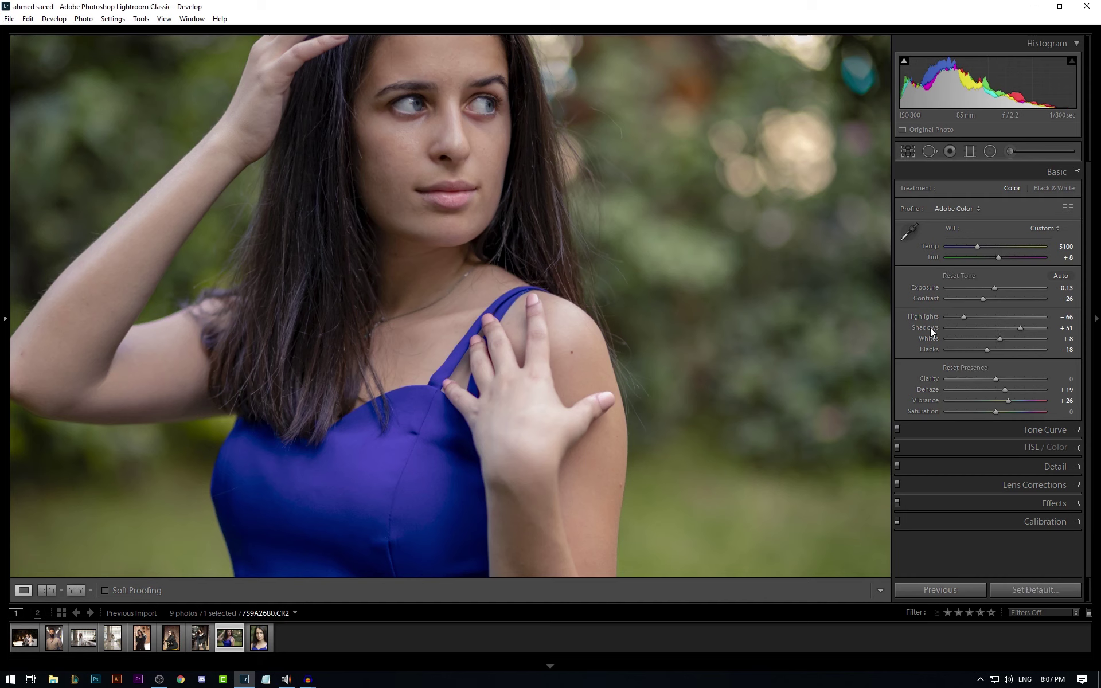
double_click(930, 328)
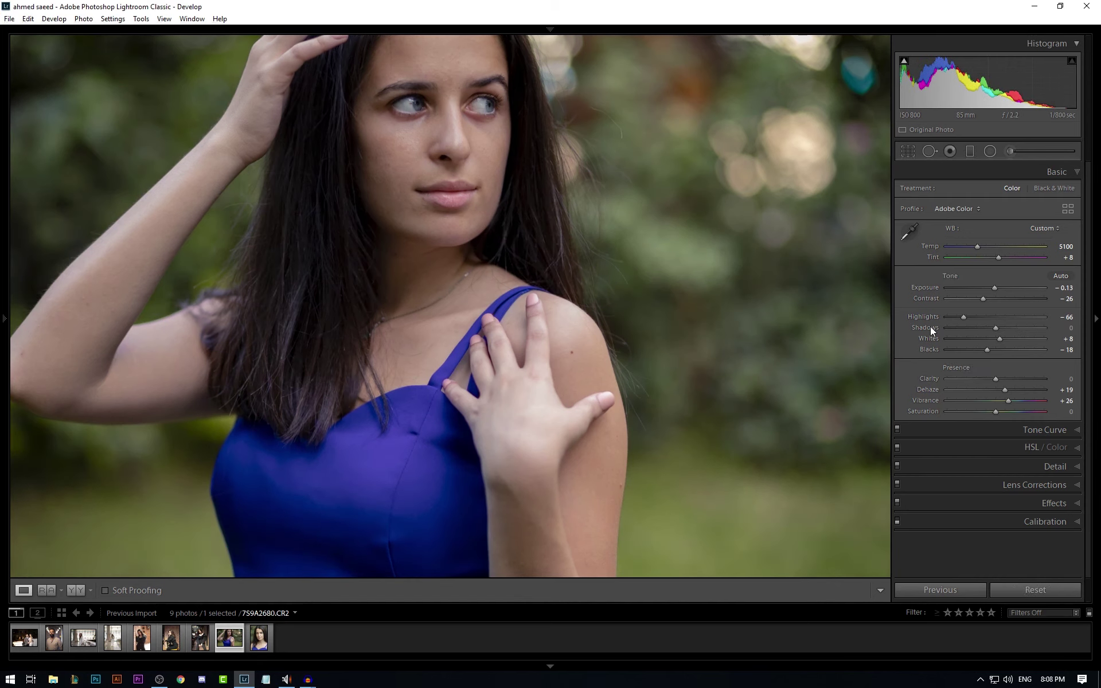
key(ctrl+z)
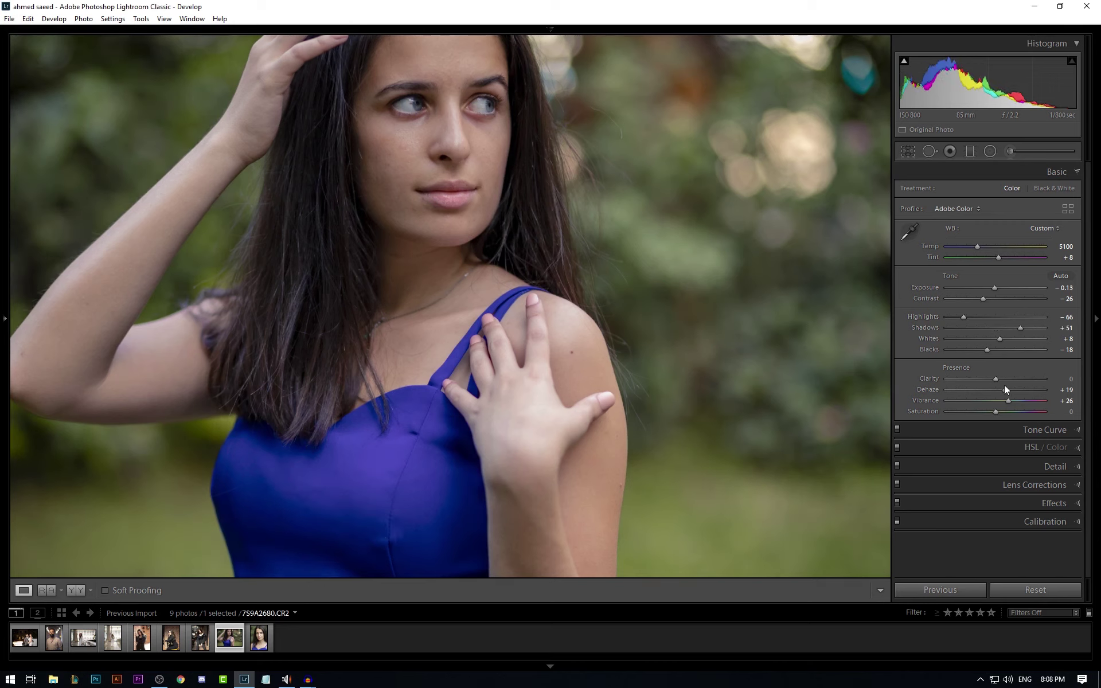
Step: Use the HSL Hue targeted tool on the dress to set Blue and Purple to −1, then open Copy Settings
click(1076, 448)
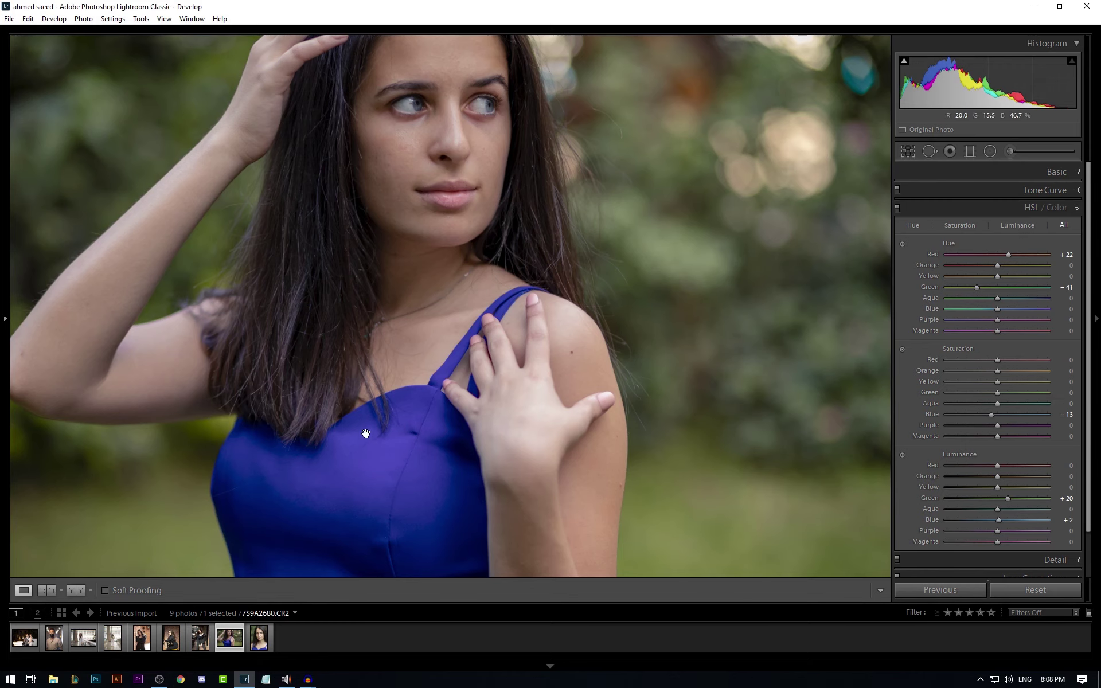
click(903, 244)
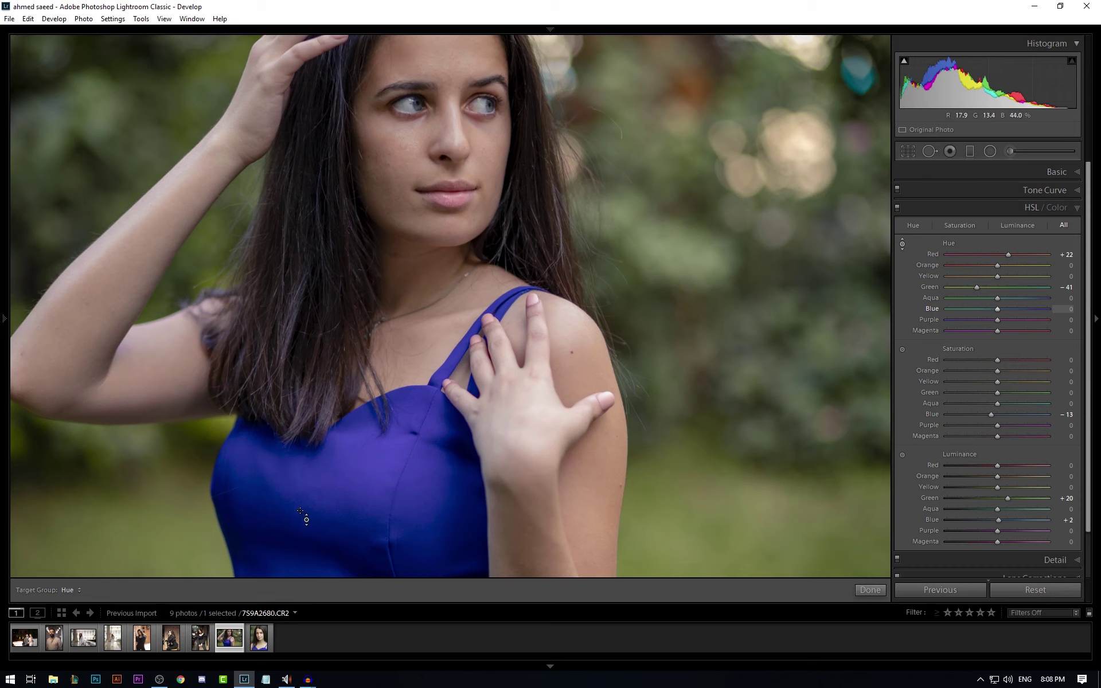
drag(307, 516, 306, 496)
key(Down)
key(Down)
key(Down)
key(Down)
key(Down)
key(Down)
key(Down)
key(Down)
key(Down)
key(Down)
key(Escape)
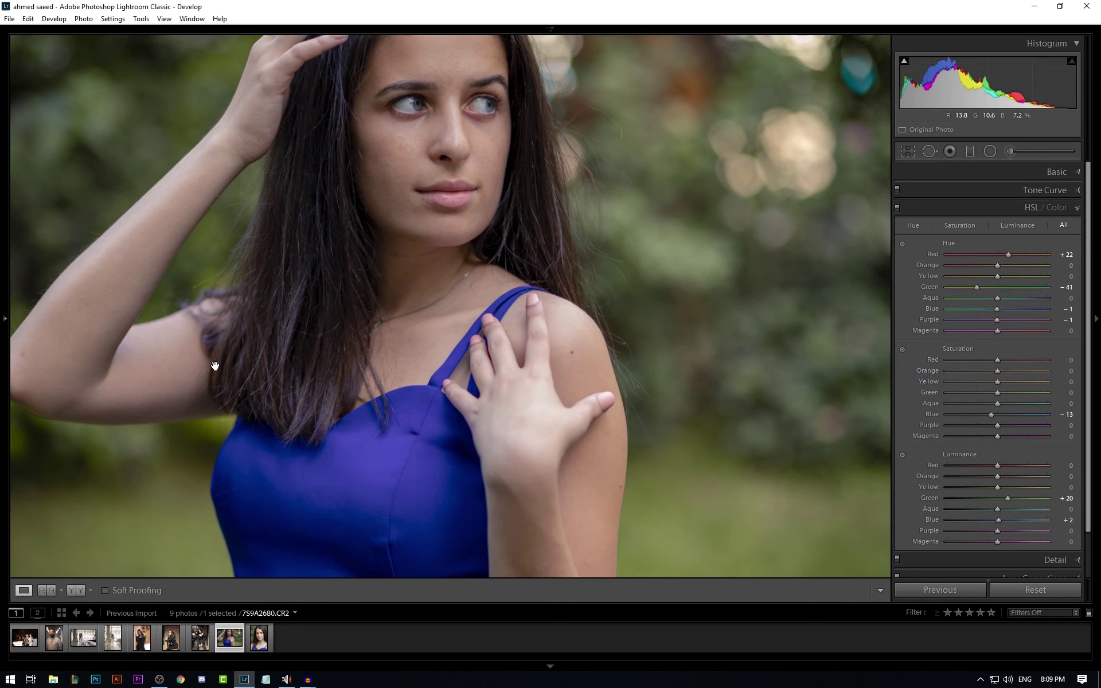
key(ctrl+shift+c)
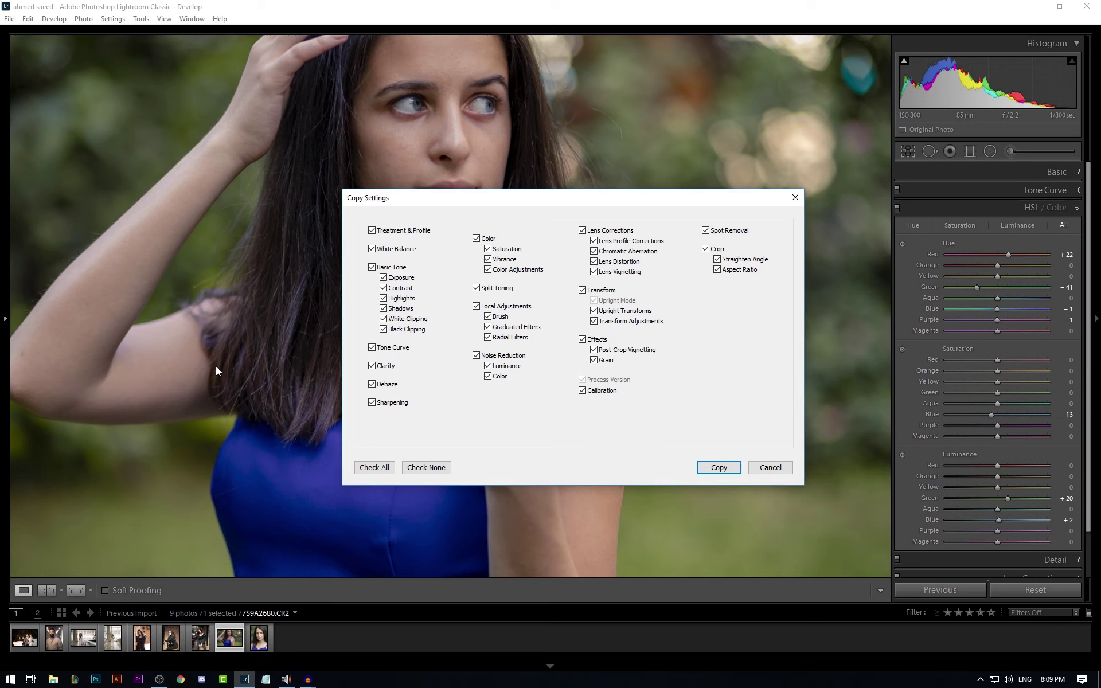
Step: Copy all settings except Spot Removal and Crop
click(725, 231)
click(712, 251)
click(717, 470)
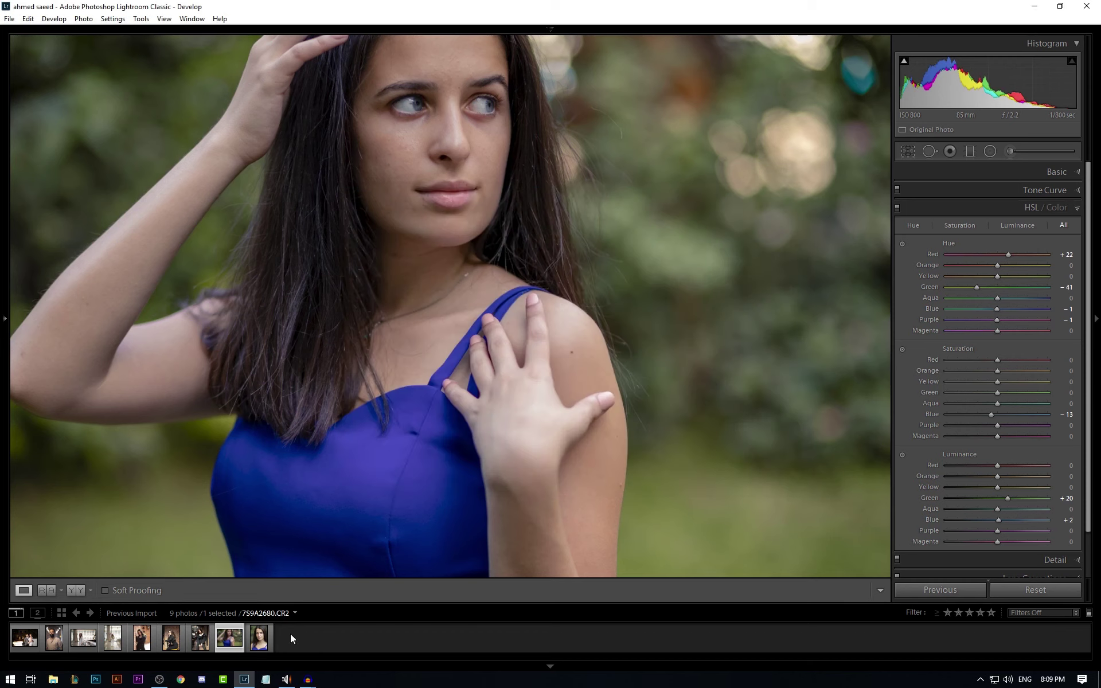
Step: Paste the copied settings onto the 7S9A2766 close-up, then return to the blue-dress portrait
click(261, 639)
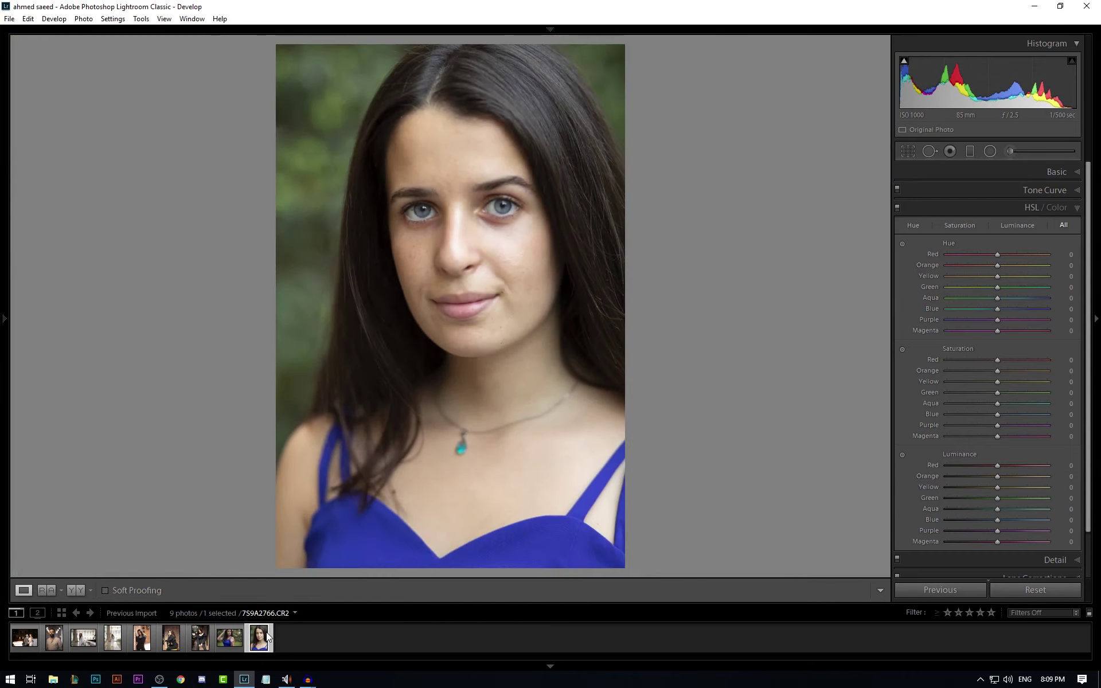
key(ctrl+shift+v)
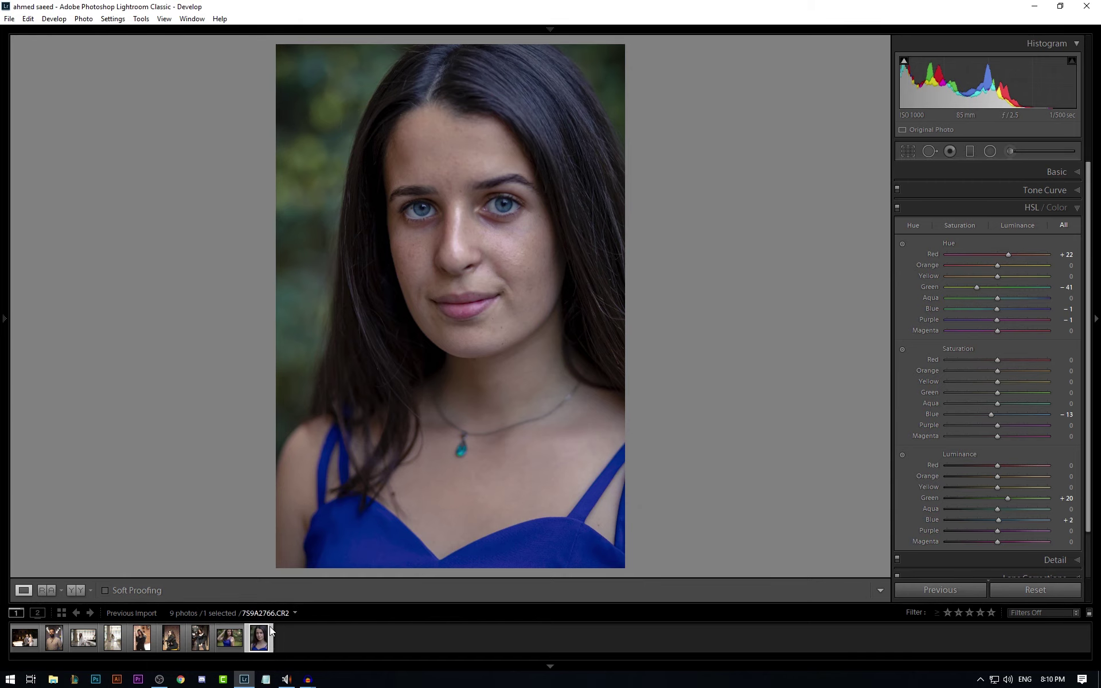
click(226, 631)
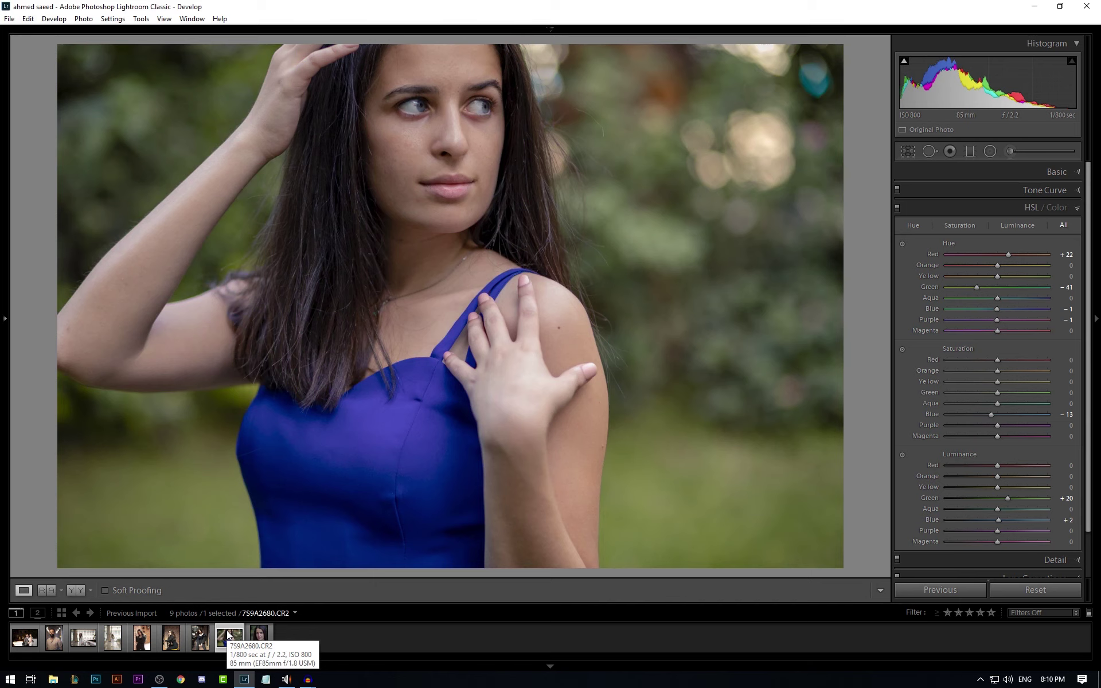